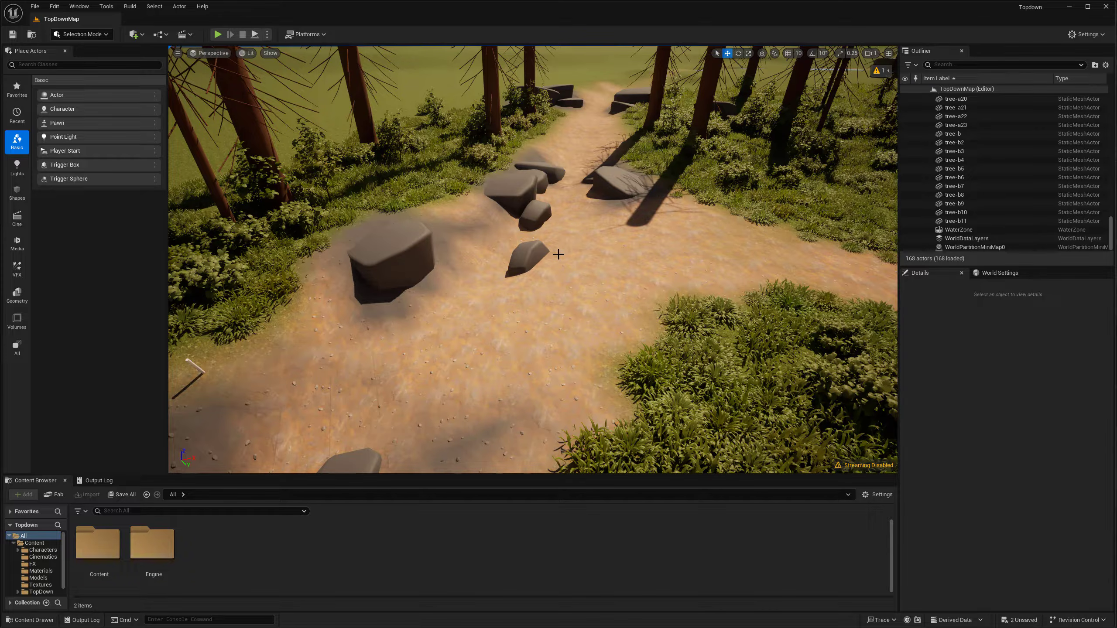
{"action": "middle_click_drag", "start_coordinate": [555, 248], "coordinate": [550, 253]}
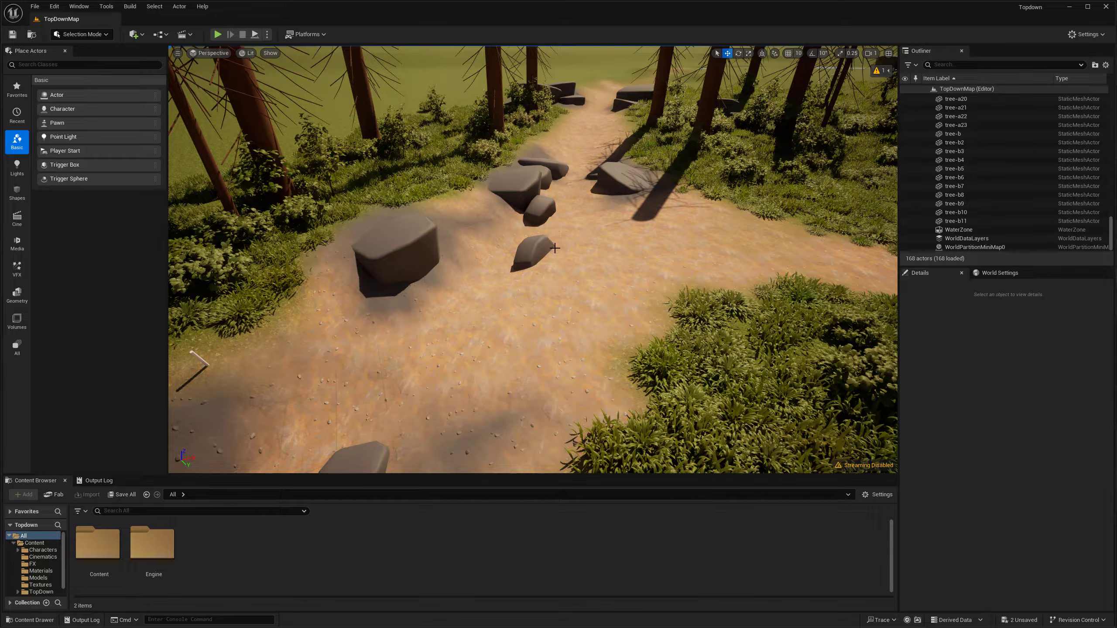
{"action": "middle_click_drag", "start_coordinate": [552, 246], "coordinate": [555, 250]}
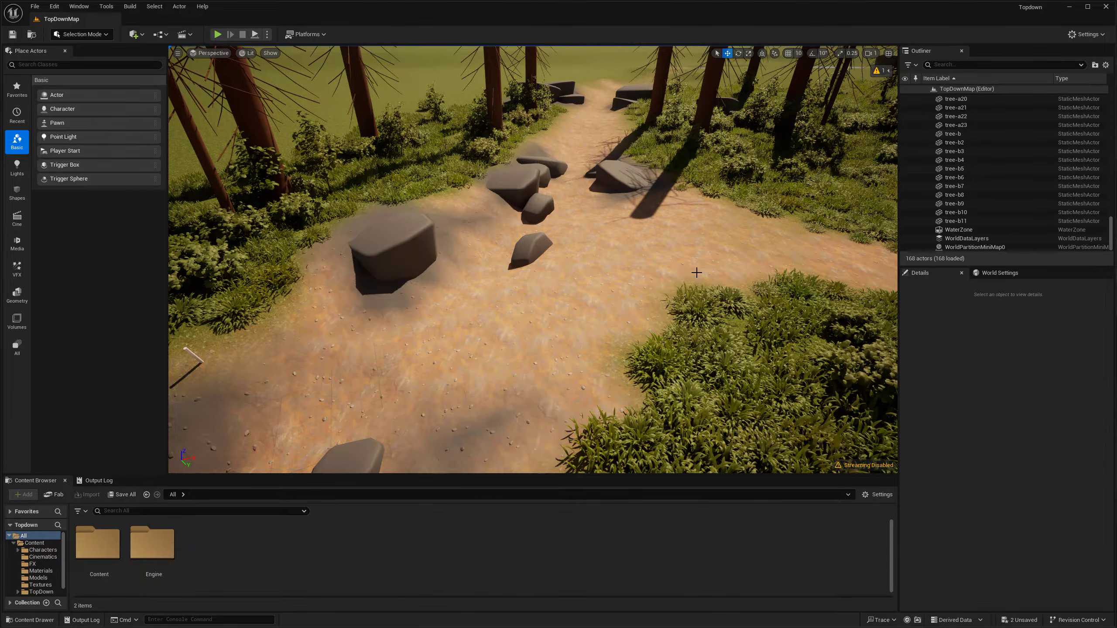
{"action": "mouse_move", "coordinate": [695, 269]}
{"action": "right_mouse_down"}
{"action": "mouse_move", "coordinate": [787, 251]}
{"action": "mouse_move", "coordinate": [708, 269]}
{"action": "right_mouse_up"}
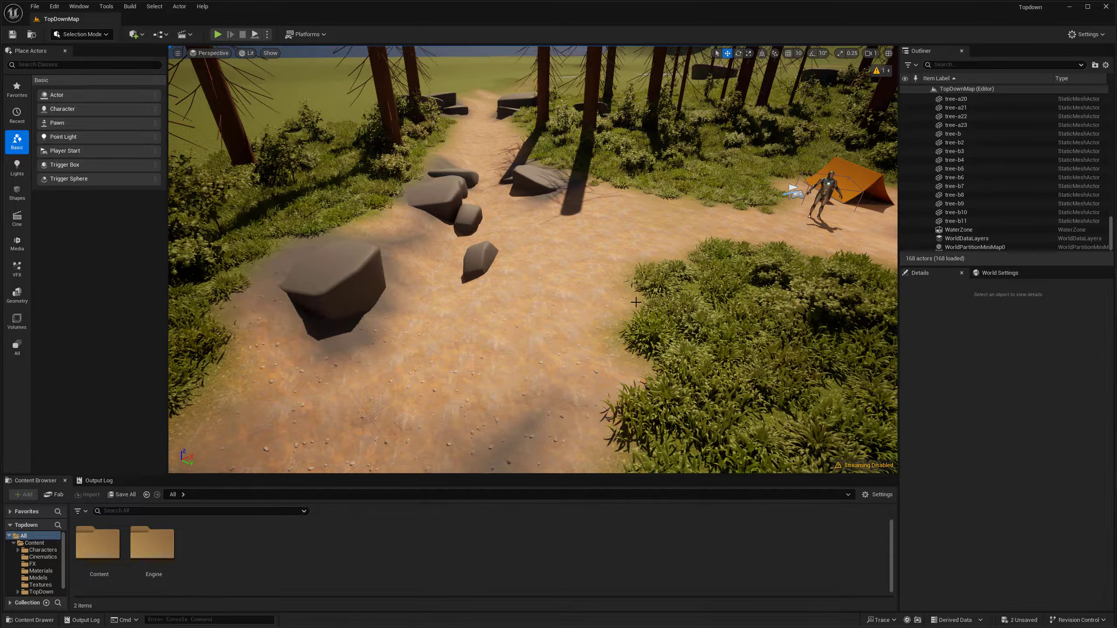
{"action": "right_click_drag", "start_coordinate": [622, 323], "coordinate": [580, 326]}
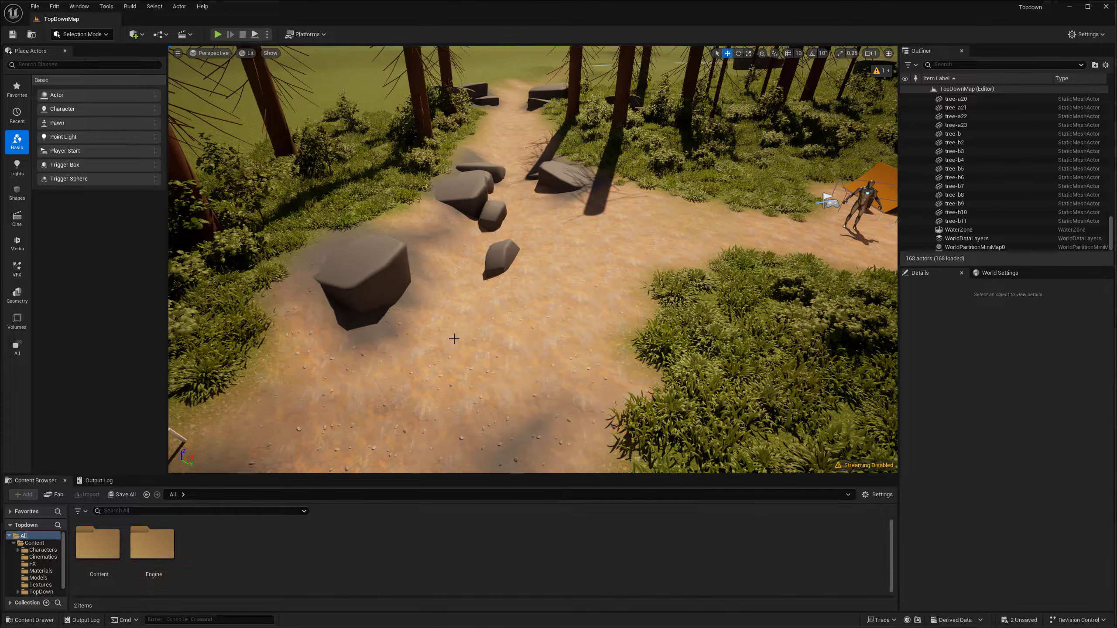
{"action": "middle_click_drag", "start_coordinate": [514, 149], "coordinate": [525, 157]}
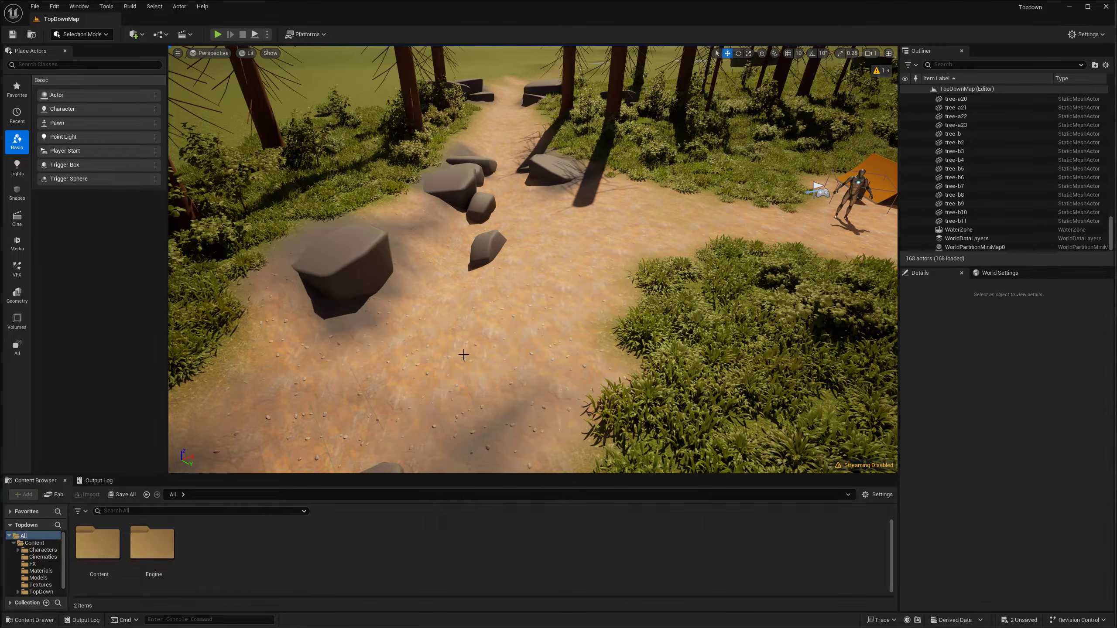
{"action": "middle_click_drag", "start_coordinate": [497, 339], "coordinate": [444, 313]}
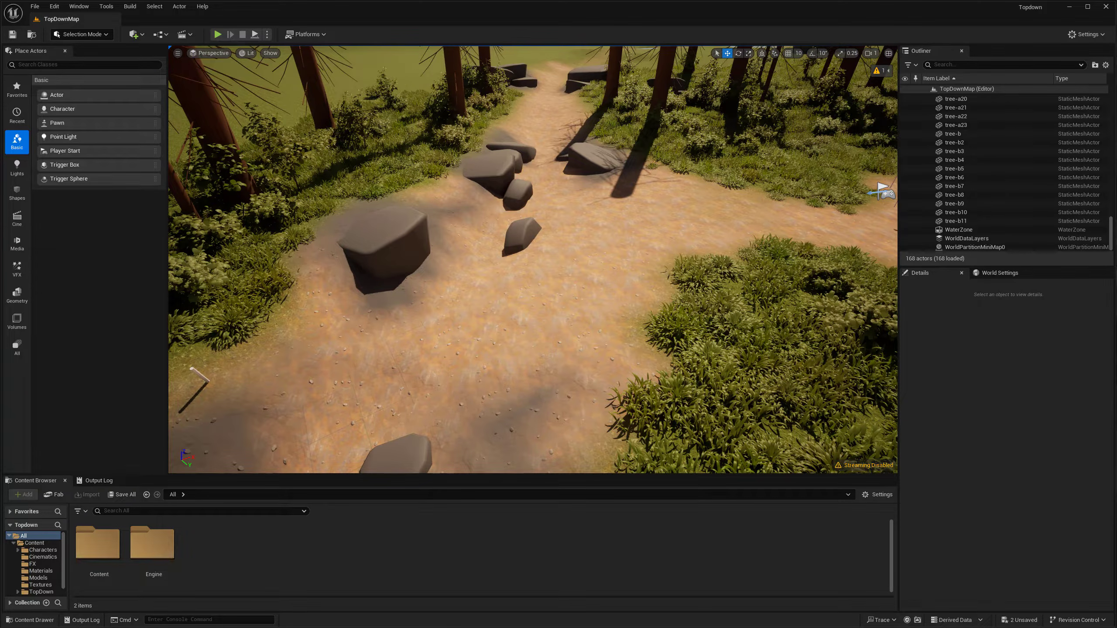
- Search the project's plugins for "water" to check the Water plugin, then return to the level
{"action": "left_click", "coordinate": [54, 7]}
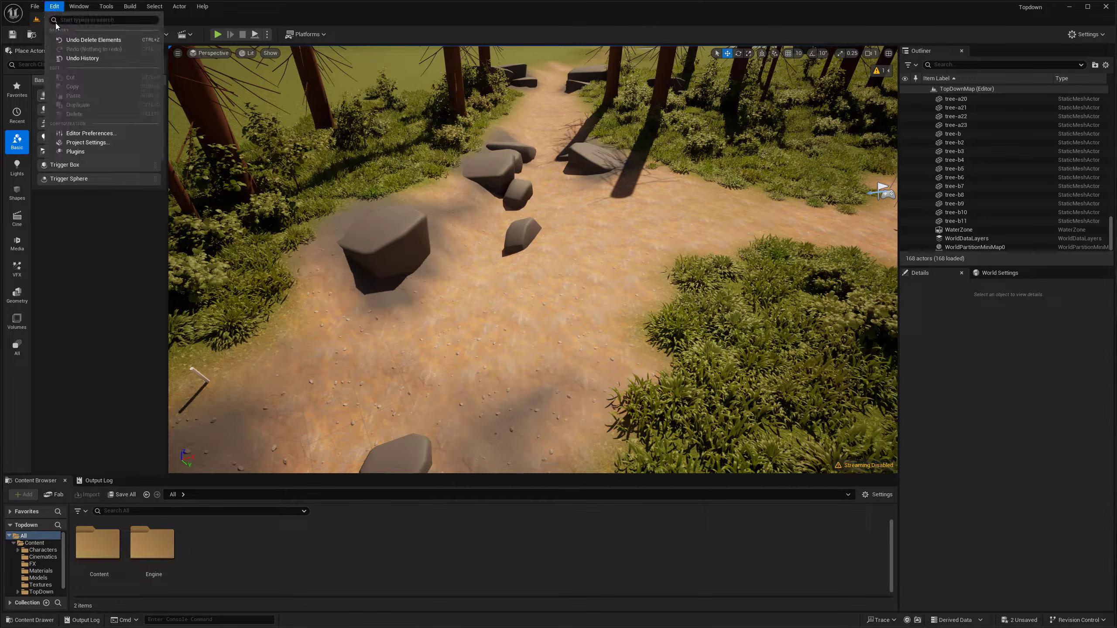
{"action": "left_click", "coordinate": [72, 152]}
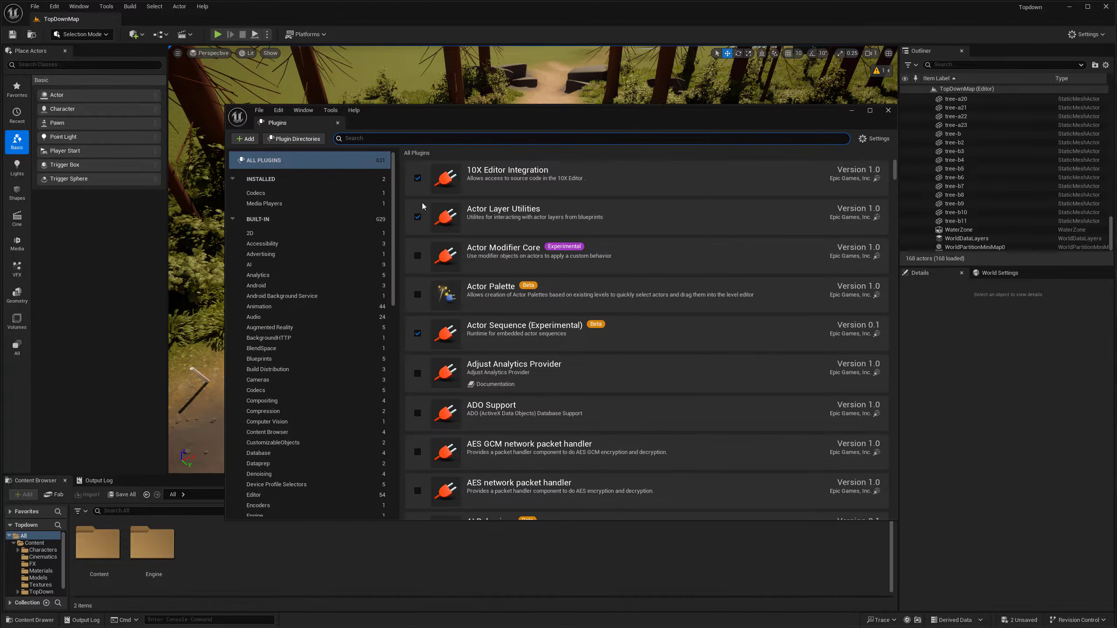
{"action": "type", "text": "water"}
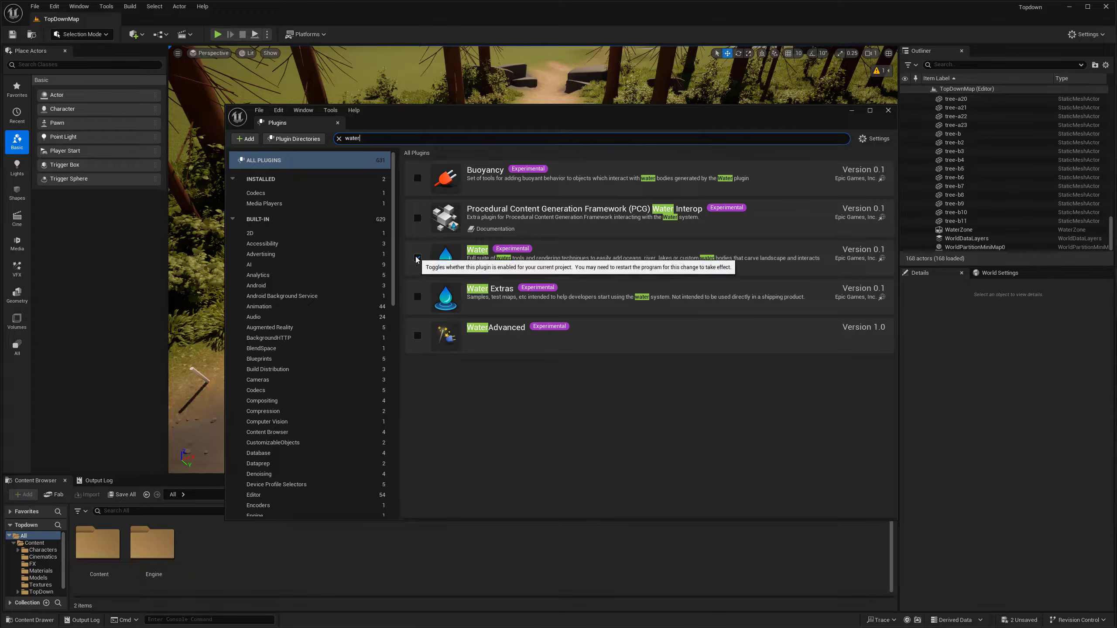
{"action": "left_click", "coordinate": [889, 111]}
{"action": "right_click_drag", "start_coordinate": [713, 279], "coordinate": [672, 285]}
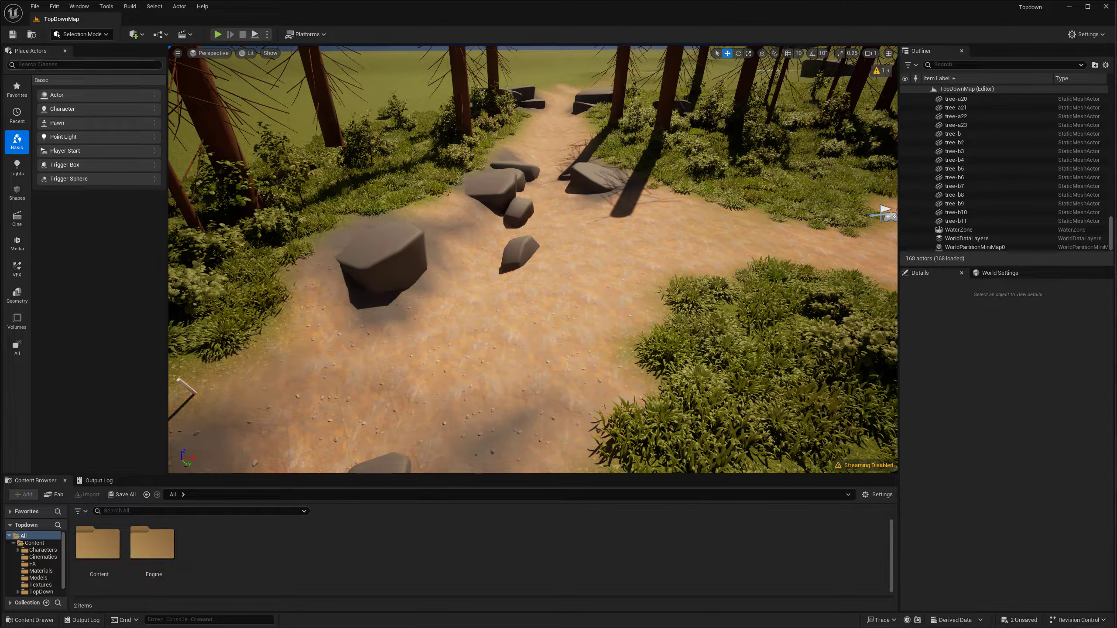
- Filter the placeable actors by "water" to list the water body types
{"action": "left_click", "coordinate": [40, 64]}
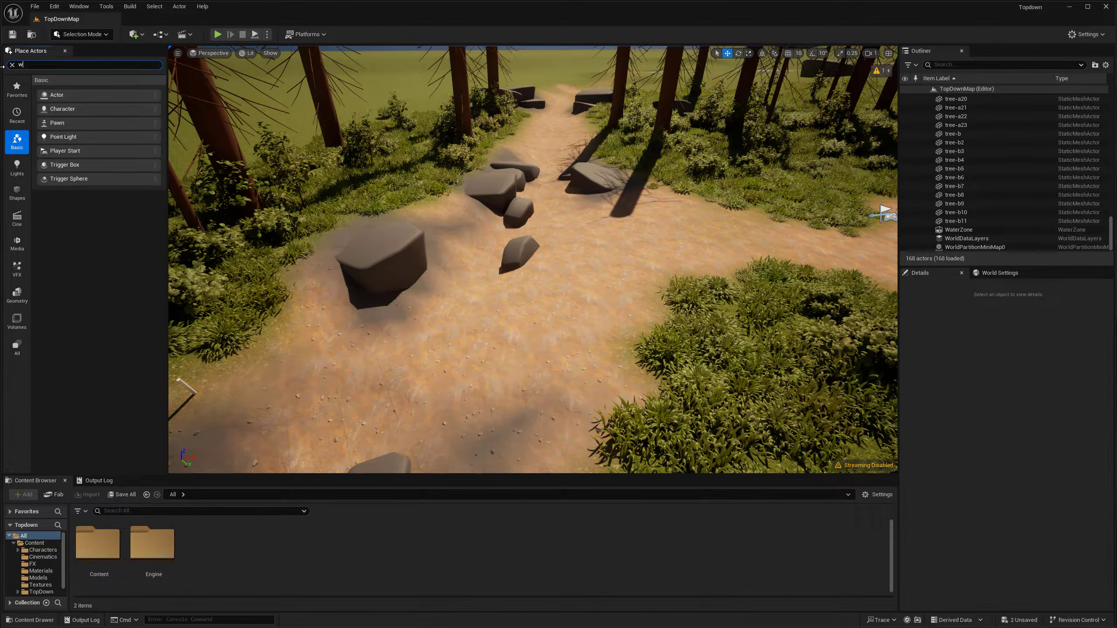
{"action": "type", "text": "water"}
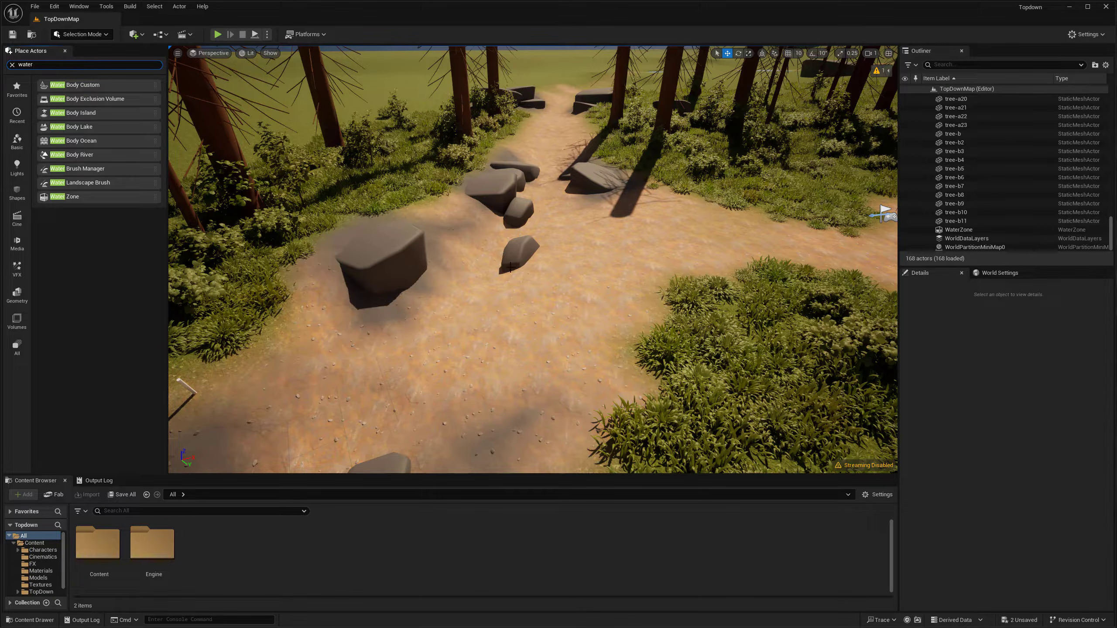
{"action": "right_click_drag", "start_coordinate": [691, 230], "coordinate": [705, 221]}
{"action": "left_click", "coordinate": [575, 264]}
{"action": "right_click_drag", "start_coordinate": [575, 263], "coordinate": [566, 266]}
{"action": "key", "text": "Escape"}
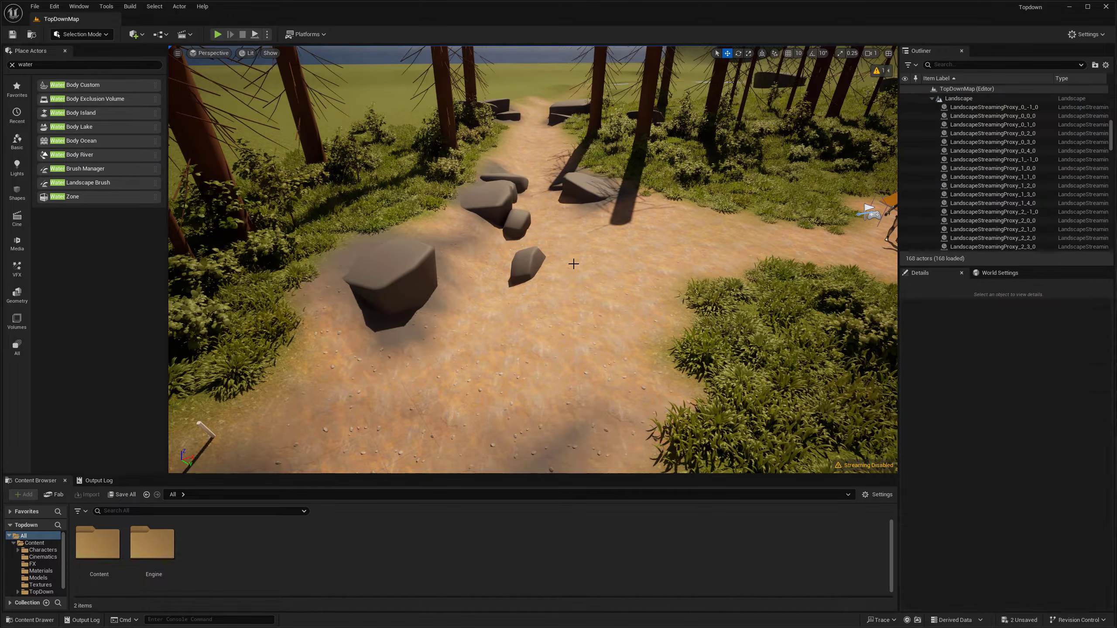
{"action": "right_click_drag", "start_coordinate": [567, 210], "coordinate": [567, 212]}
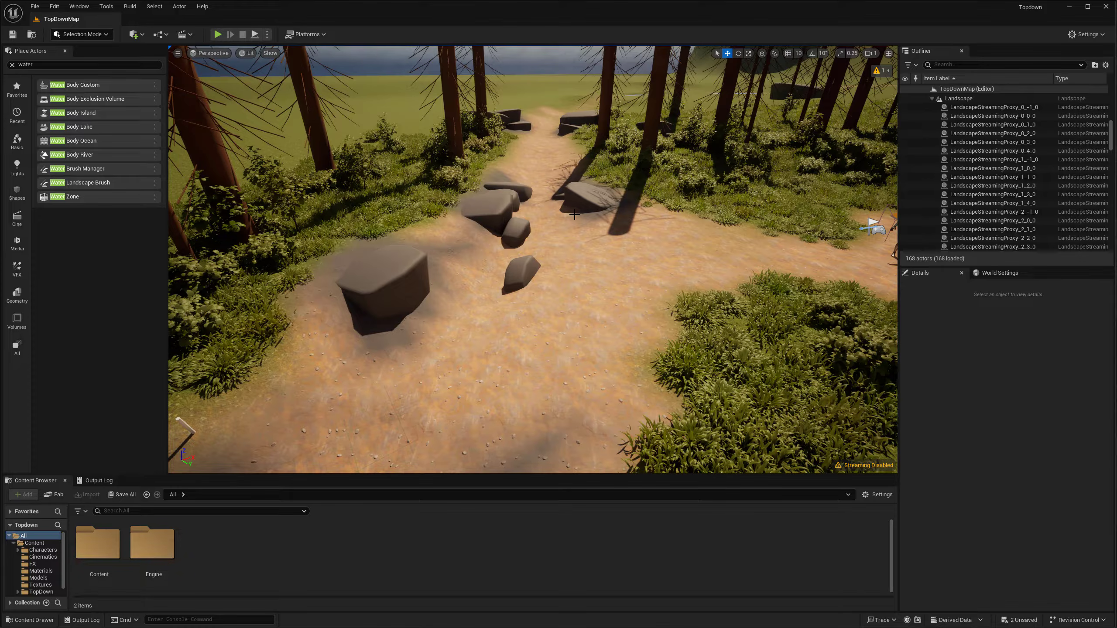
- Try out an enlarged Water Body Custom on the dirt path by the rocks and delete it again
{"action": "left_click", "coordinate": [92, 86]}
{"action": "left_click_drag", "start_coordinate": [92, 85], "coordinate": [518, 320]}
{"action": "key", "text": "r"}
{"action": "mouse_move", "coordinate": [488, 277]}
{"action": "left_mouse_down"}
{"action": "mouse_move", "coordinate": [525, 260]}
{"action": "mouse_move", "coordinate": [479, 275]}
{"action": "left_mouse_up"}
{"action": "key", "text": "w"}
{"action": "key", "text": "g"}
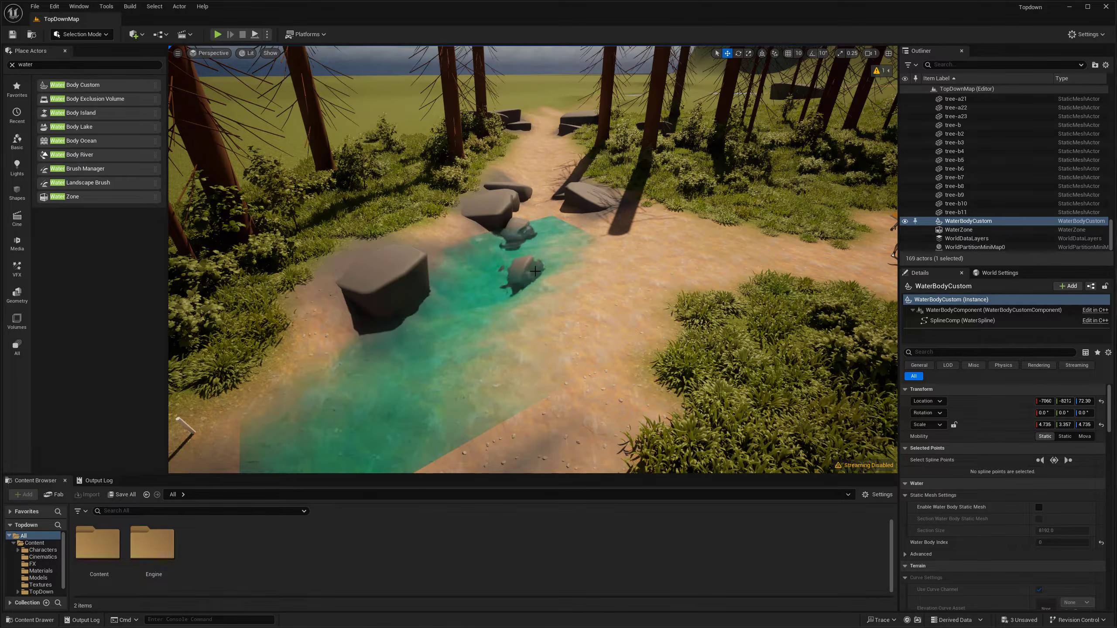
{"action": "right_click_drag", "start_coordinate": [387, 329], "coordinate": [337, 342]}
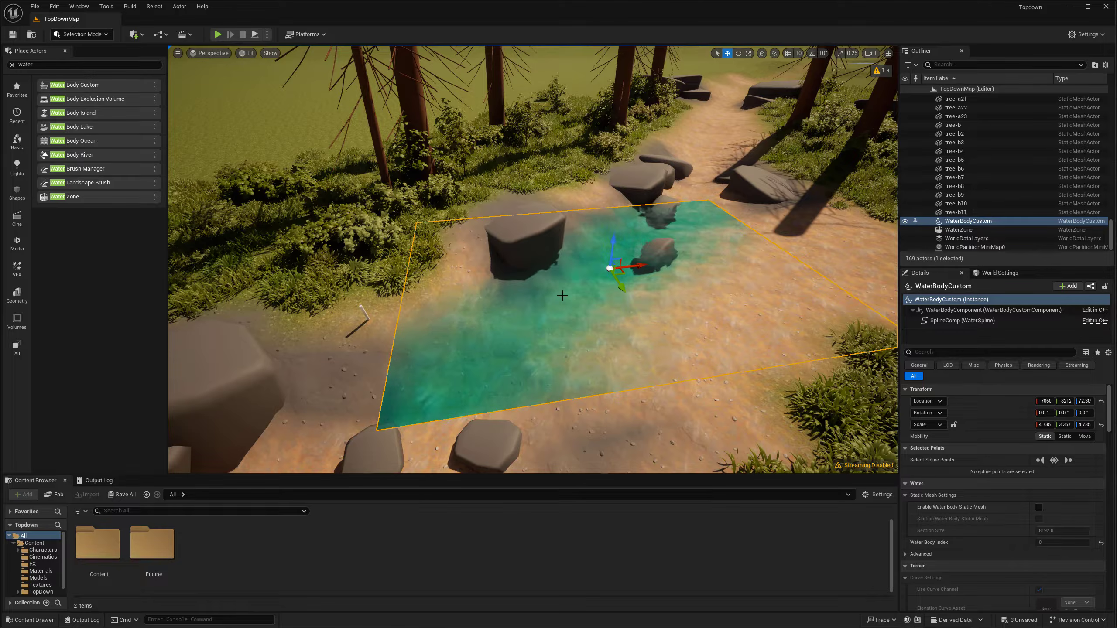
{"action": "right_click_drag", "start_coordinate": [560, 294], "coordinate": [583, 305]}
{"action": "key", "text": "Delete"}
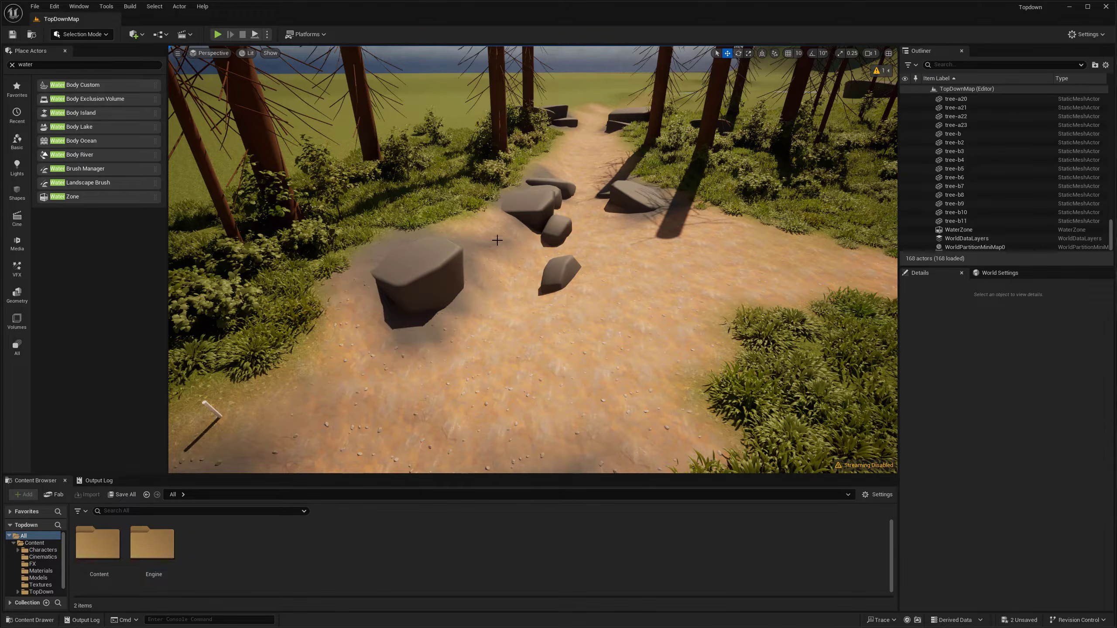
- Place a Water Body River at the far end of the dirt path, between the rocks
{"action": "right_click_drag", "start_coordinate": [629, 230], "coordinate": [630, 228]}
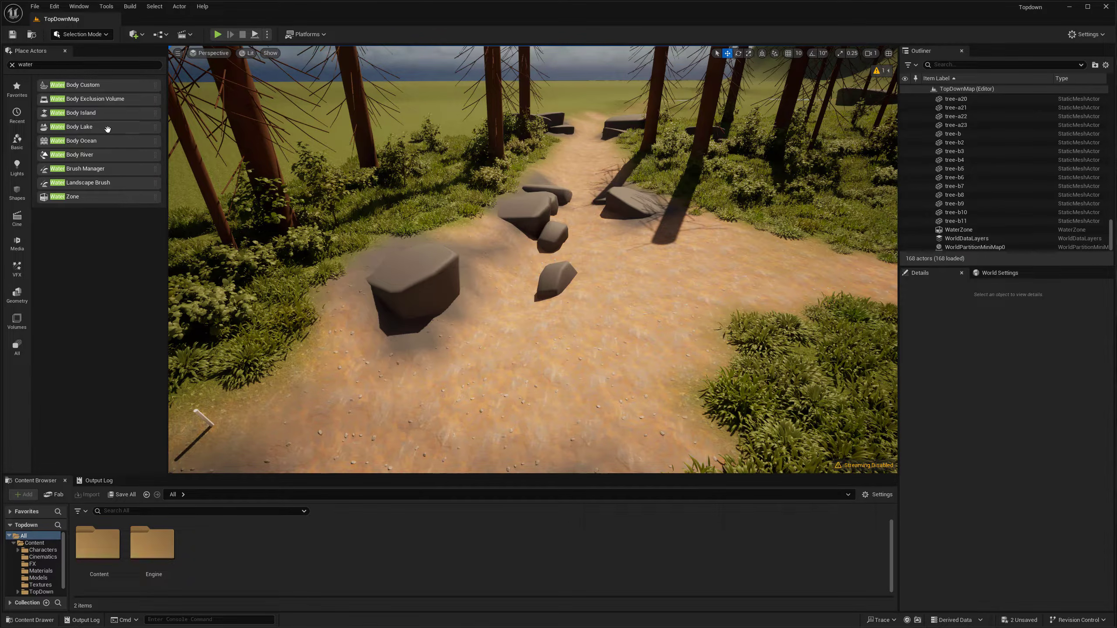
{"action": "mouse_move", "coordinate": [367, 243]}
{"action": "right_mouse_down"}
{"action": "mouse_move", "coordinate": [411, 241]}
{"action": "mouse_move", "coordinate": [358, 240]}
{"action": "right_mouse_up"}
{"action": "key", "text": "s"}
{"action": "right_click_drag", "start_coordinate": [672, 142], "coordinate": [528, 225]}
{"action": "key", "text": "s"}
{"action": "key", "text": "d"}
{"action": "right_click_drag", "start_coordinate": [404, 253], "coordinate": [506, 224]}
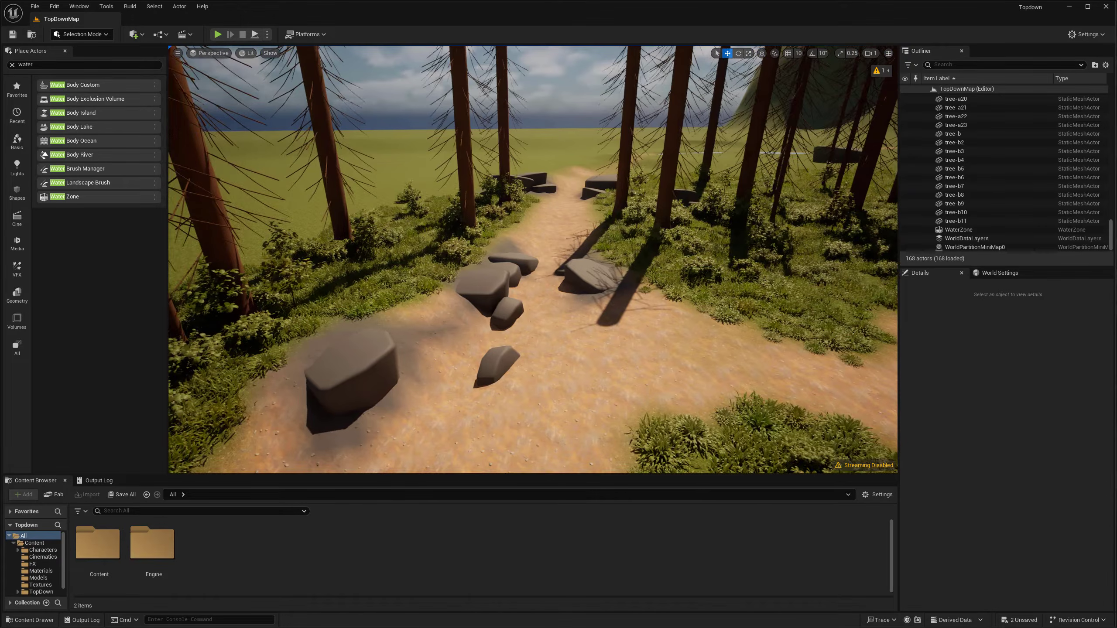
{"action": "middle_click_drag", "start_coordinate": [506, 223], "coordinate": [596, 208]}
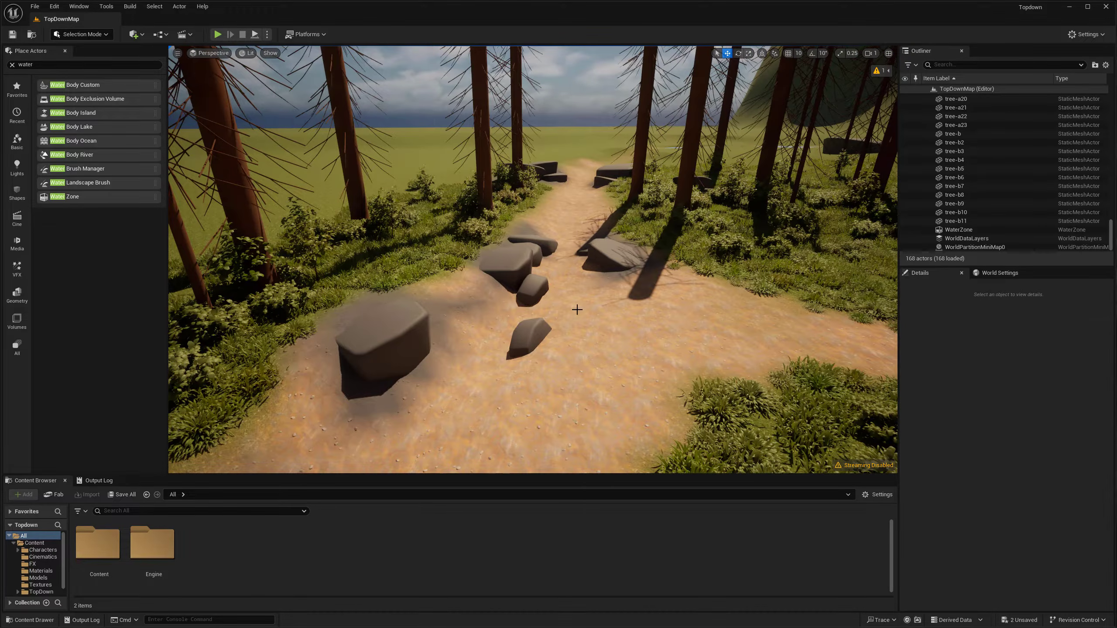
{"action": "key", "text": "w"}
{"action": "right_click_drag", "start_coordinate": [439, 427], "coordinate": [438, 429]}
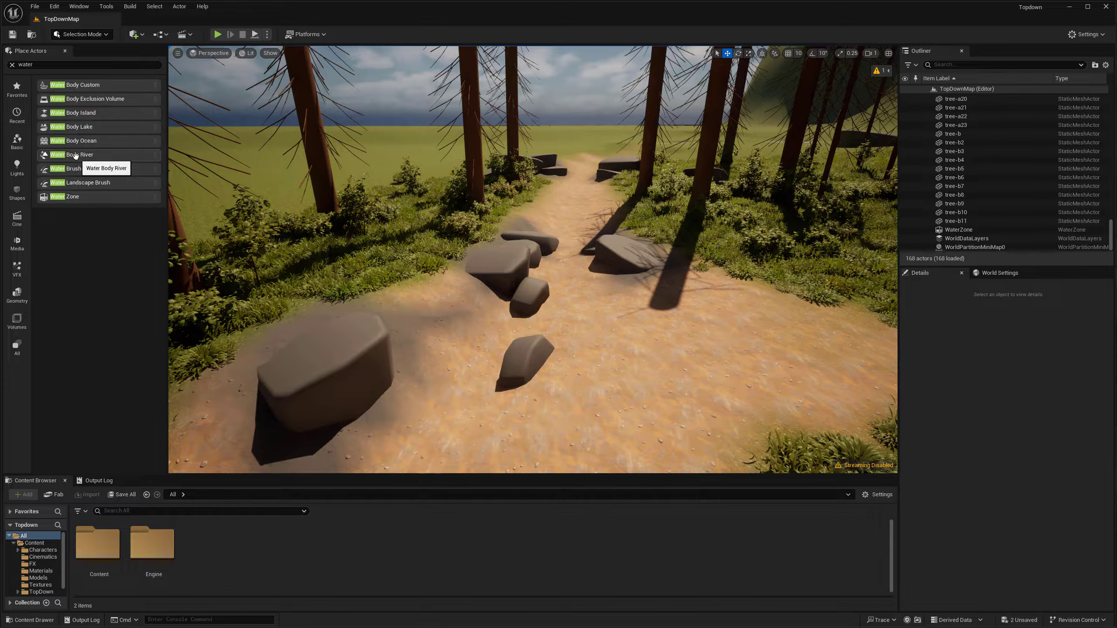
{"action": "left_click_drag", "start_coordinate": [76, 155], "coordinate": [577, 171]}
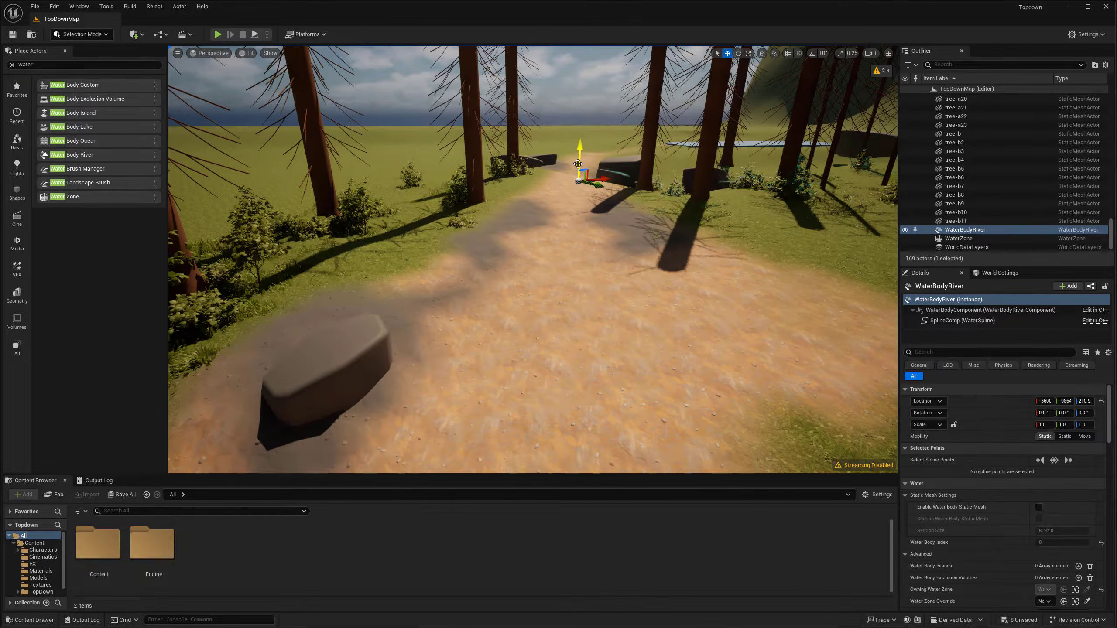
- Rotate the river about its vertical axis to about 131° so it runs back along the dirt path
{"action": "mouse_move", "coordinate": [589, 184]}
{"action": "right_mouse_down"}
{"action": "mouse_move", "coordinate": [765, 193]}
{"action": "mouse_move", "coordinate": [588, 184]}
{"action": "right_mouse_up"}
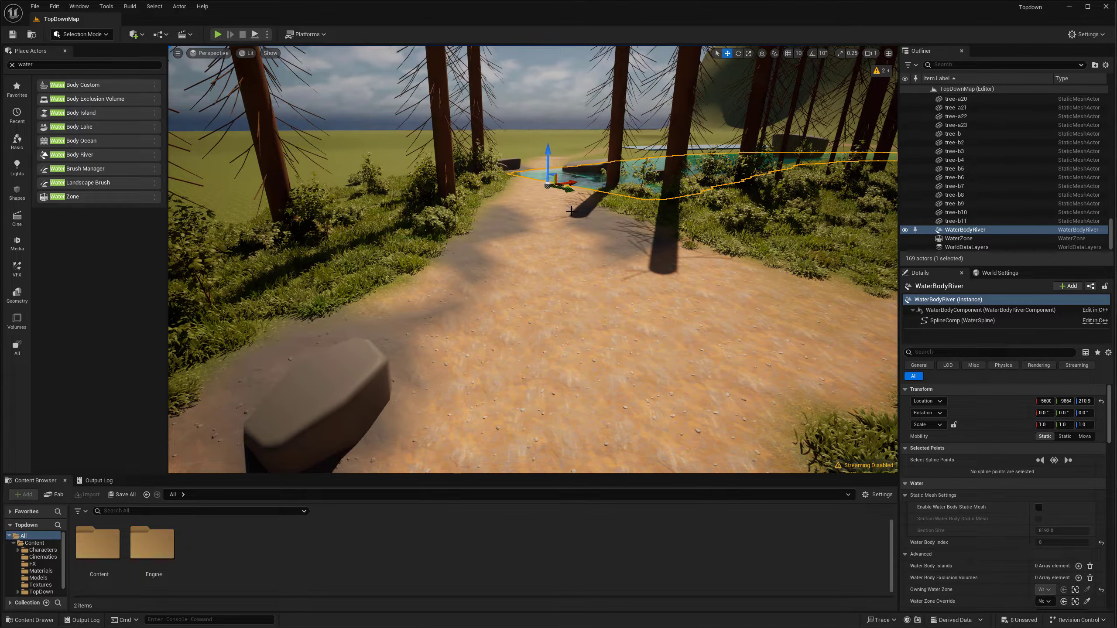
{"action": "right_click_drag", "start_coordinate": [575, 200], "coordinate": [694, 171]}
{"action": "key", "text": "e"}
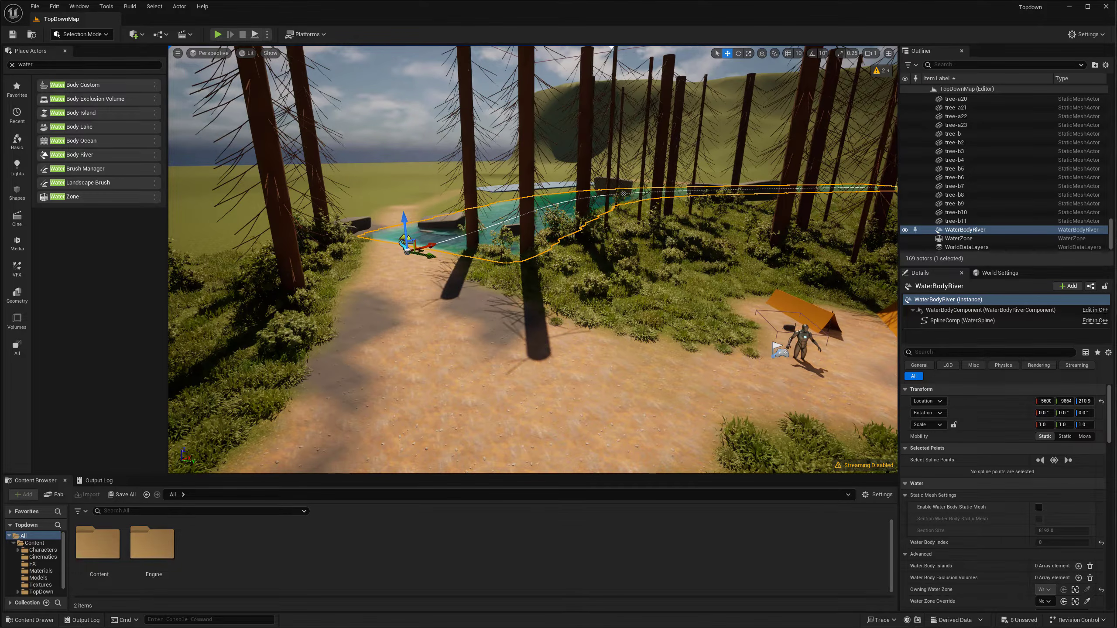
{"action": "key", "text": "e"}
{"action": "right_click_drag", "start_coordinate": [448, 265], "coordinate": [447, 264]}
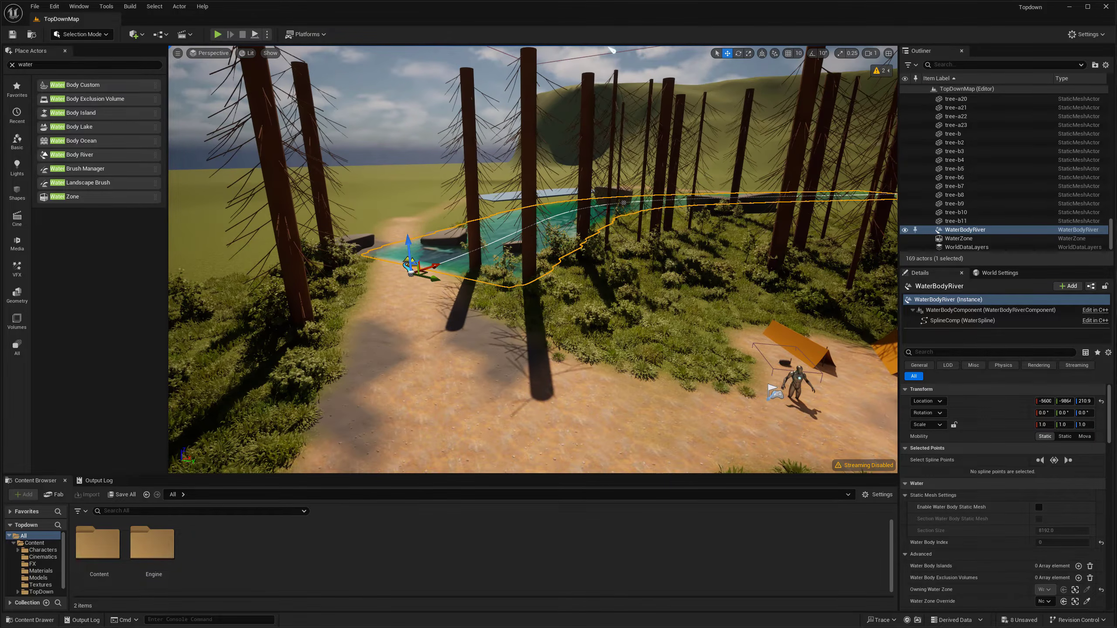
{"action": "right_click_drag", "start_coordinate": [640, 200], "coordinate": [699, 200]}
{"action": "right_click_drag", "start_coordinate": [597, 246], "coordinate": [537, 247]}
{"action": "key", "text": "e"}
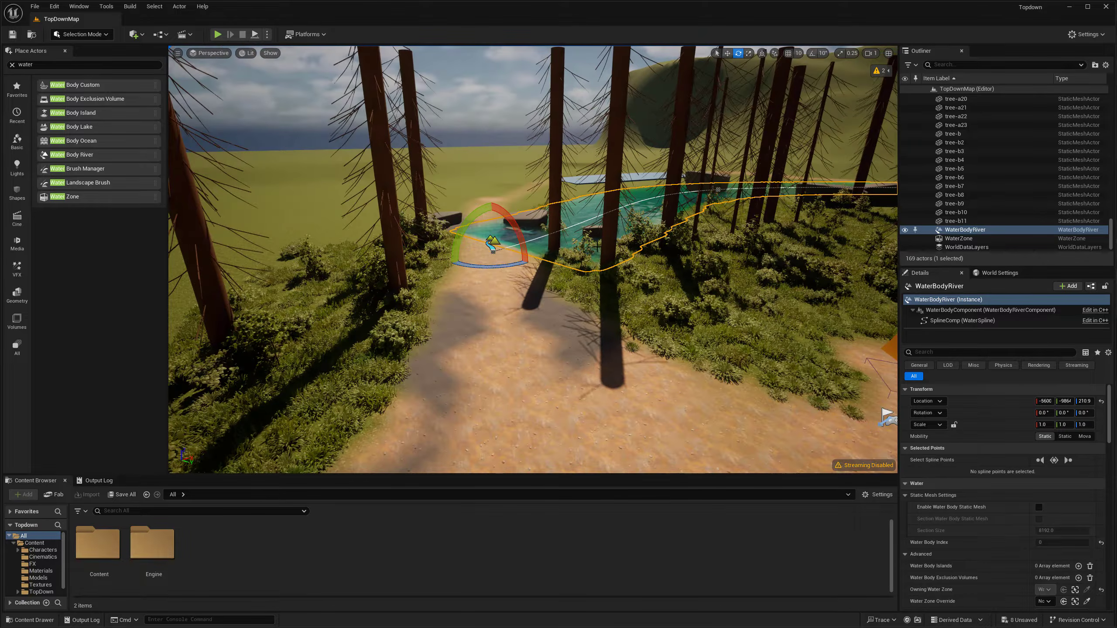
{"action": "left_click_drag", "start_coordinate": [507, 267], "coordinate": [506, 271]}
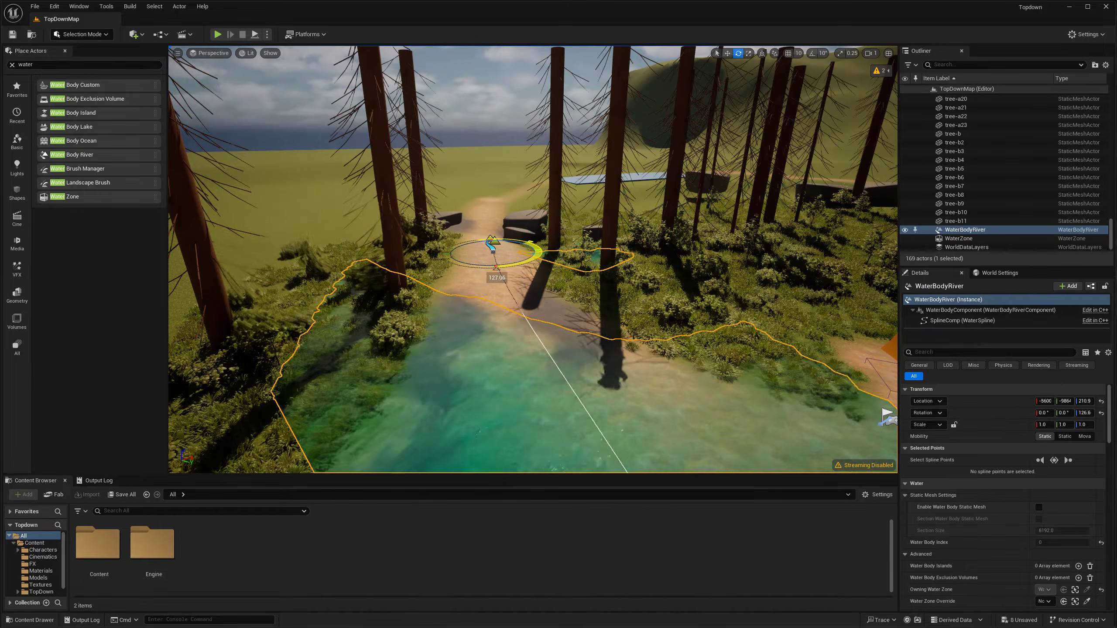
{"action": "key", "text": "w"}
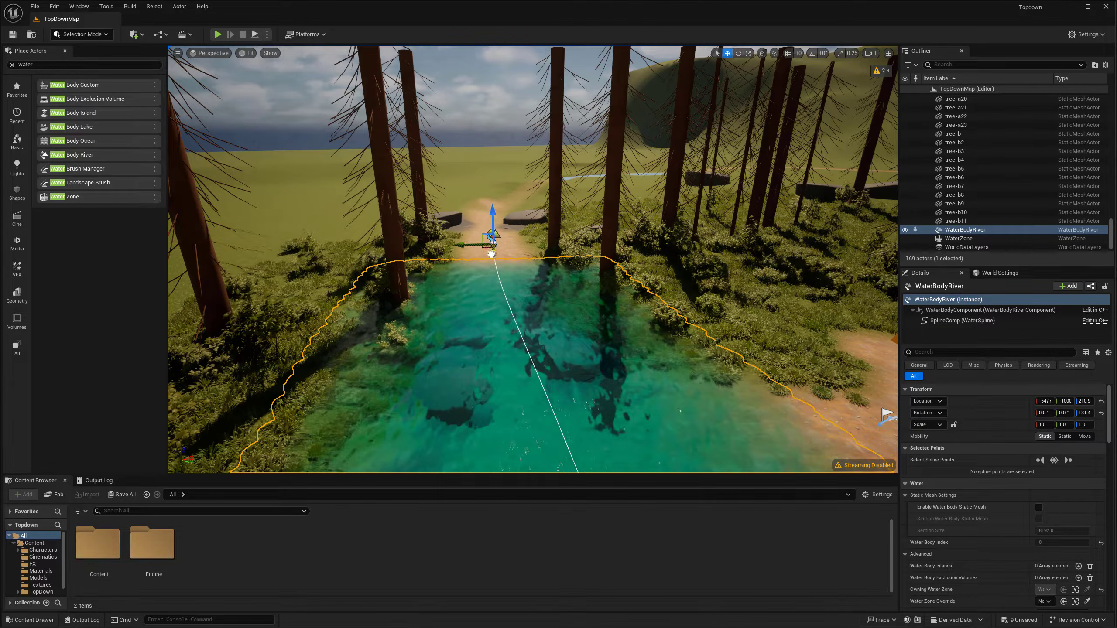
- Move the river's start toward the rocks at the far end of the path and lower it to a height of about 123.7
{"action": "left_click_drag", "start_coordinate": [487, 235], "coordinate": [486, 237]}
{"action": "key", "text": "w"}
{"action": "right_click_drag", "start_coordinate": [486, 237], "coordinate": [441, 226]}
{"action": "key", "text": "d"}
{"action": "key", "text": "w"}
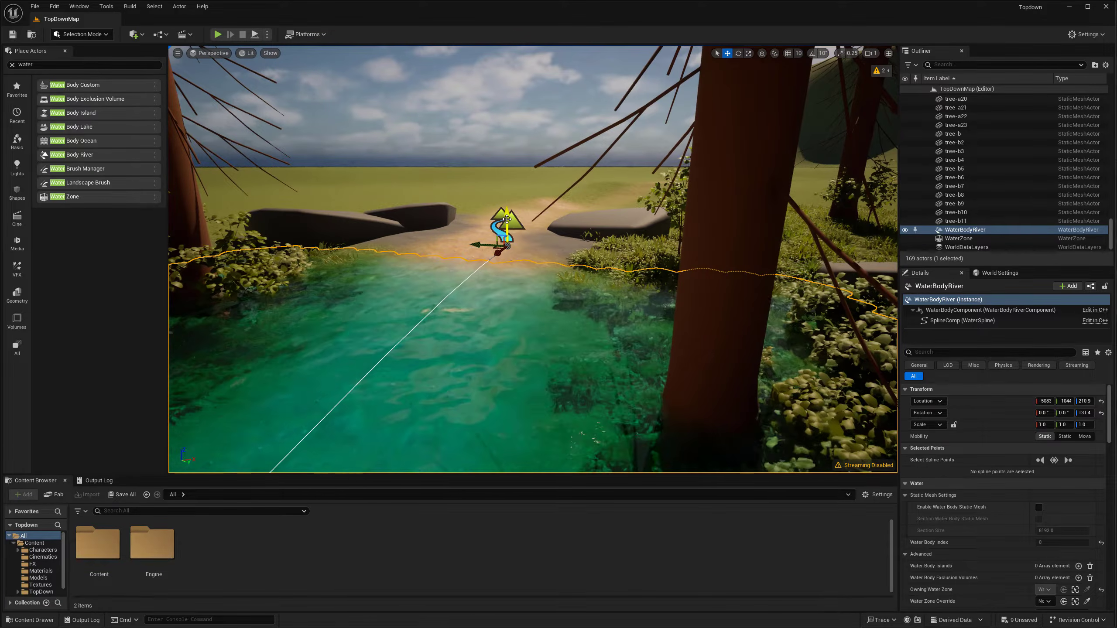
{"action": "left_click_drag", "start_coordinate": [508, 218], "coordinate": [461, 255]}
{"action": "key", "text": "s"}
{"action": "right_click_drag", "start_coordinate": [461, 255], "coordinate": [440, 246]}
{"action": "key", "text": "w"}
{"action": "right_click_drag", "start_coordinate": [841, 405], "coordinate": [831, 410]}
{"action": "key", "text": "s"}
{"action": "right_click_drag", "start_coordinate": [611, 239], "coordinate": [614, 241]}
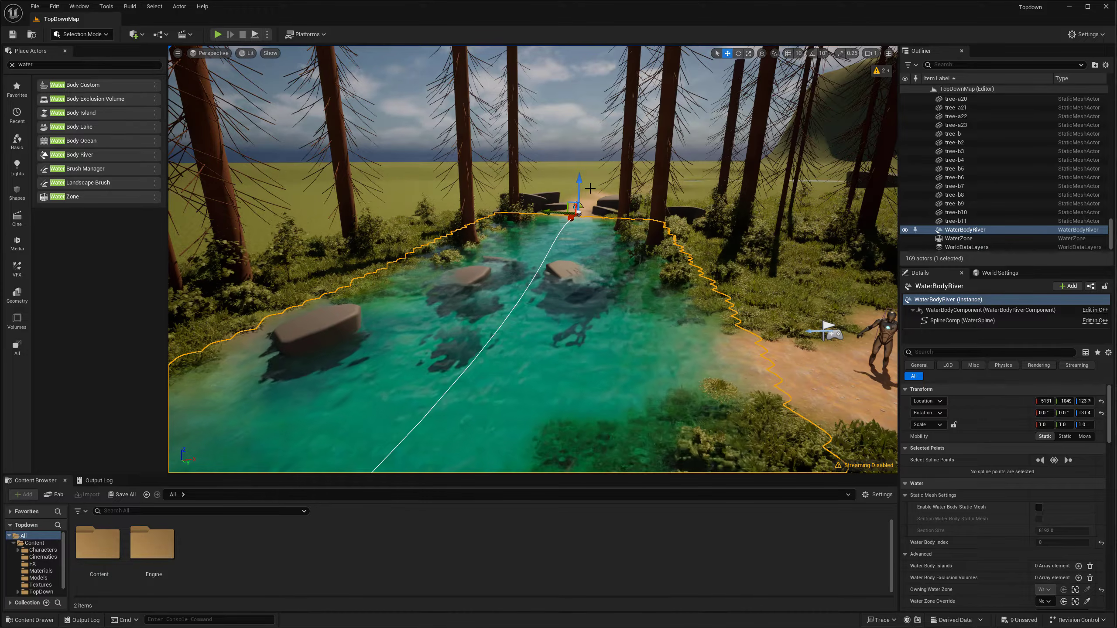
- Fine-tune the river's rotation about its vertical axis to about 136.7°
{"action": "right_click_drag", "start_coordinate": [668, 200], "coordinate": [615, 196]}
{"action": "key", "text": "e"}
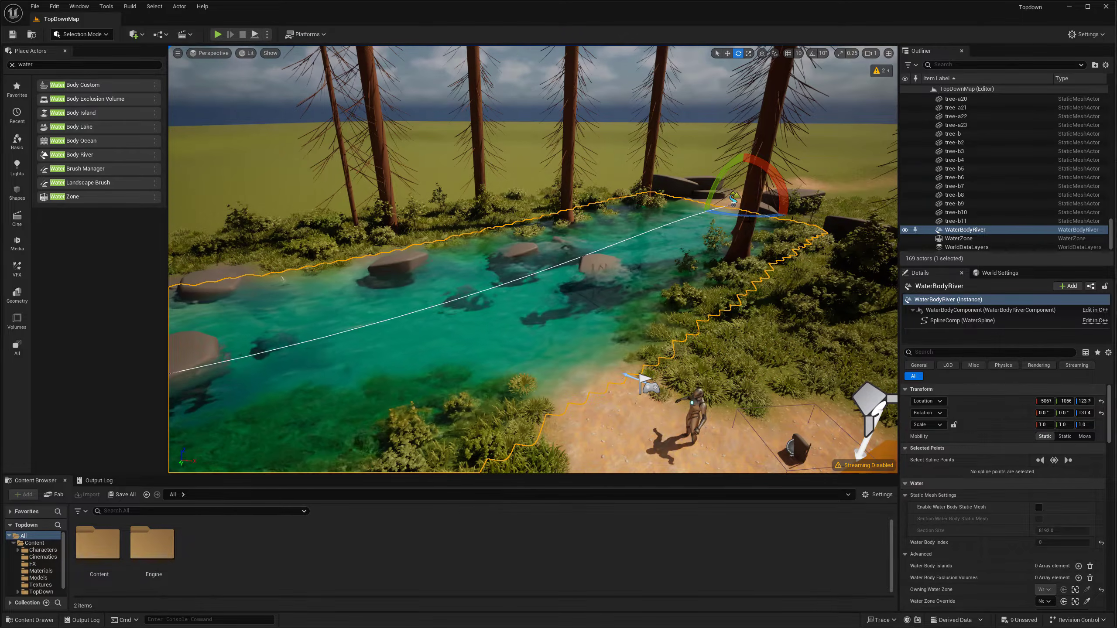
{"action": "key", "text": "w"}
- Move the river's middle spline point closer to the river's start, to about X 3117, and scale its tangents down to about 1680
{"action": "right_click_drag", "start_coordinate": [707, 215], "coordinate": [443, 205]}
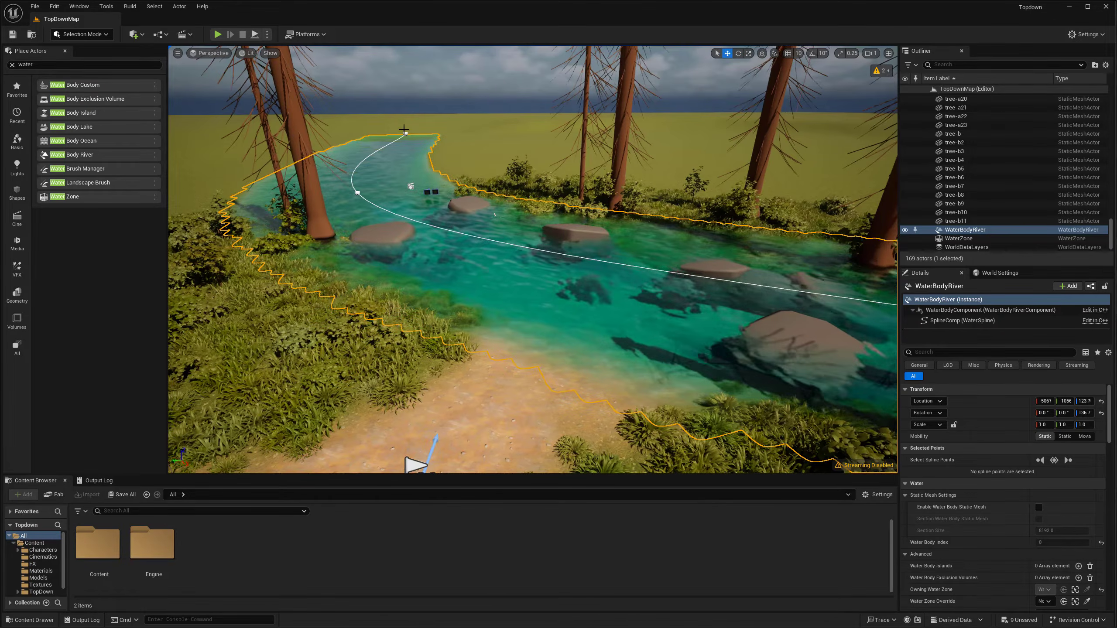
{"action": "left_click", "coordinate": [358, 192]}
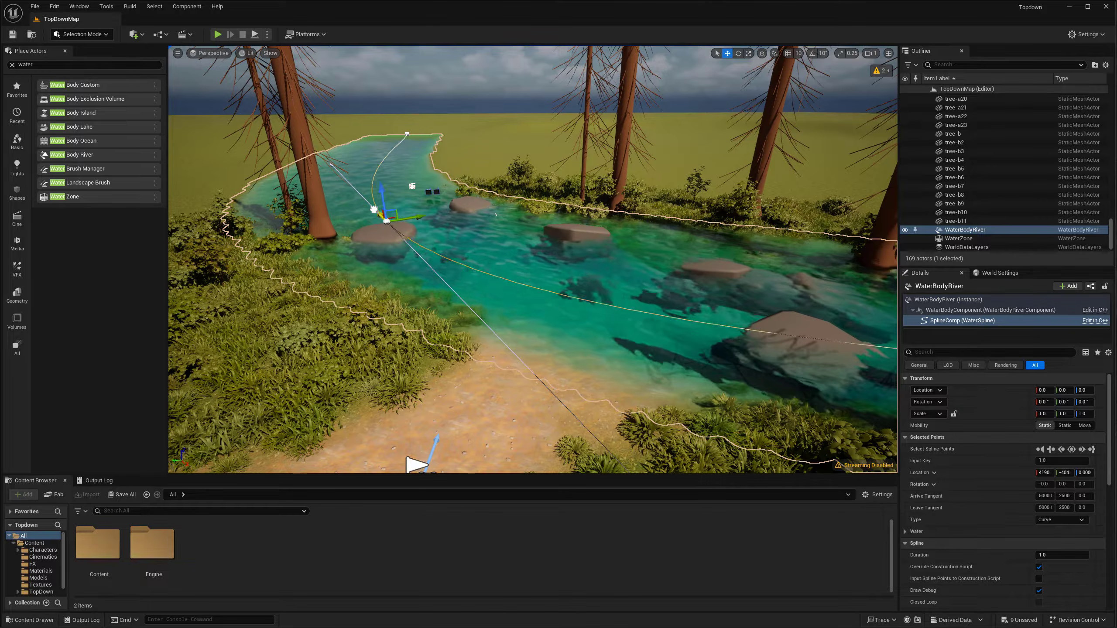
{"action": "left_click_drag", "start_coordinate": [403, 219], "coordinate": [419, 234]}
{"action": "key", "text": "e"}
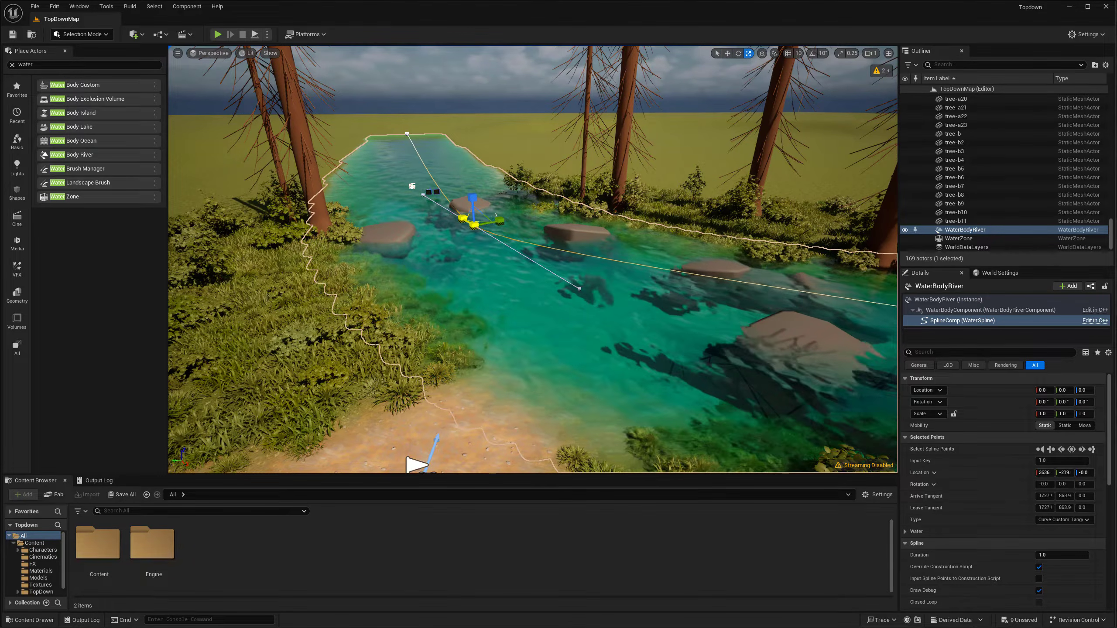
{"action": "key", "text": "w"}
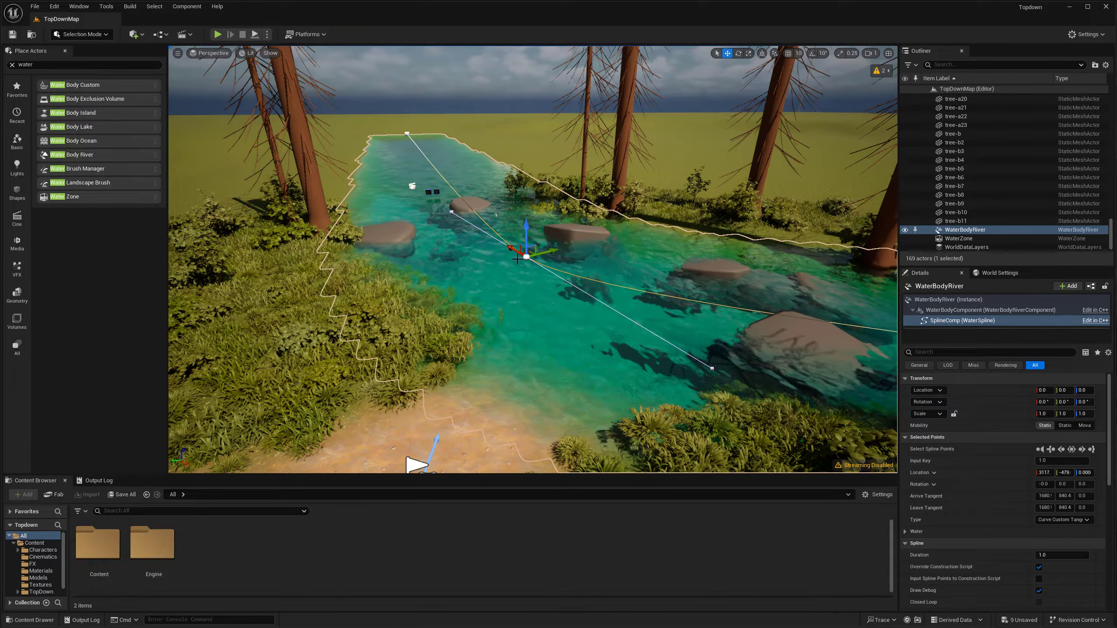
- Shift the middle spline point to about X 2836, rotate it to about -10.7° and lengthen its tangents to about 2492
{"action": "key", "text": "e"}
{"action": "key", "text": "w"}
{"action": "right_click_drag", "start_coordinate": [509, 264], "coordinate": [544, 293]}
{"action": "key", "text": "a"}
{"action": "left_click_drag", "start_coordinate": [545, 293], "coordinate": [584, 278]}
{"action": "key", "text": "r"}
{"action": "key", "text": "w"}
{"action": "key", "text": "d"}
{"action": "right_click_drag", "start_coordinate": [572, 264], "coordinate": [449, 259]}
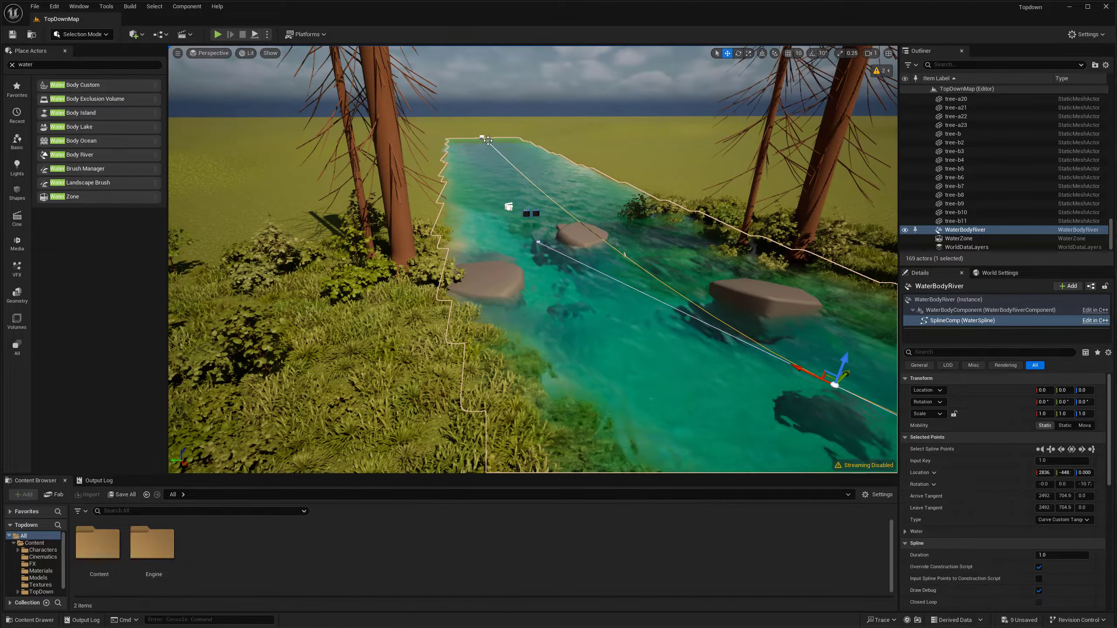
- Pull the river's end spline point back to about X 6542, Y 1161, and check the river's course with the editor overlays hidden
{"action": "left_click", "coordinate": [482, 136]}
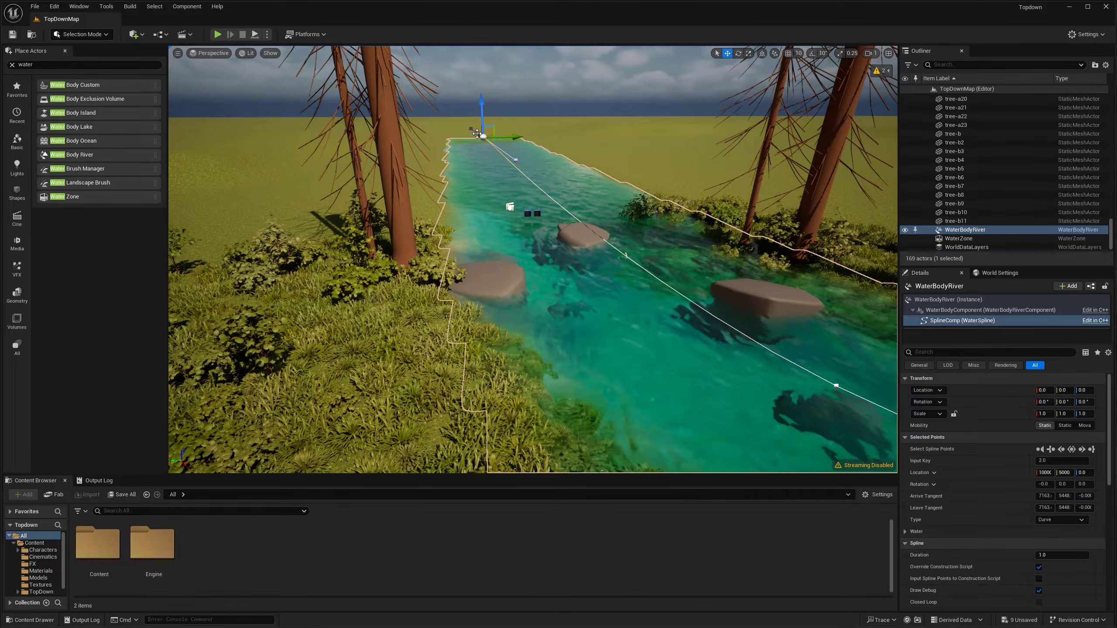
{"action": "left_click_drag", "start_coordinate": [541, 193], "coordinate": [515, 201]}
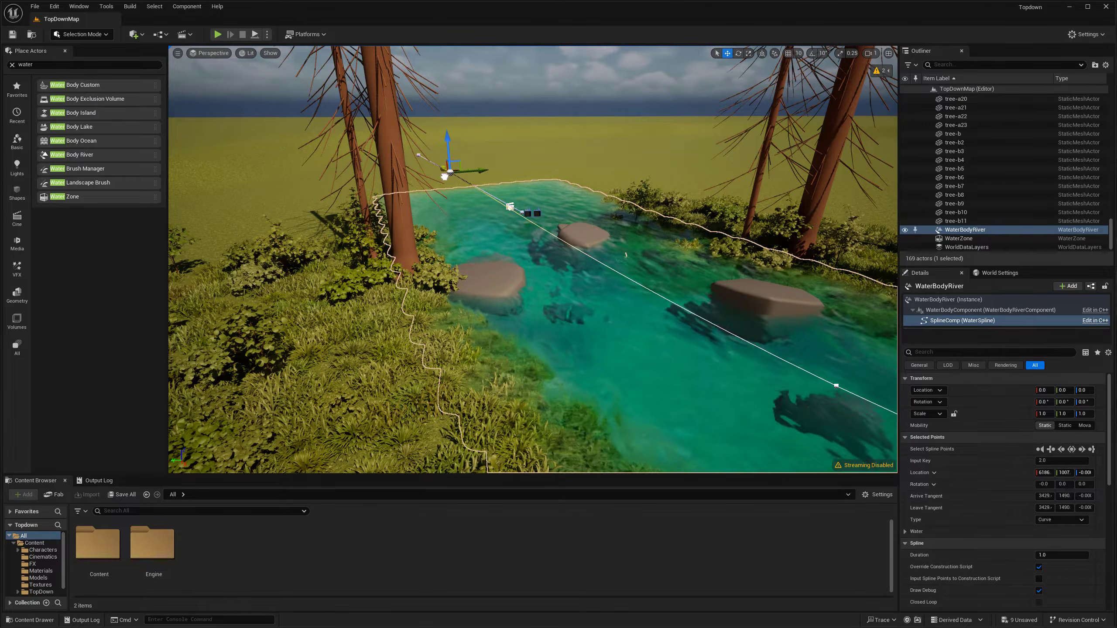
{"action": "right_click_drag", "start_coordinate": [473, 181], "coordinate": [587, 193]}
{"action": "key", "text": "g"}
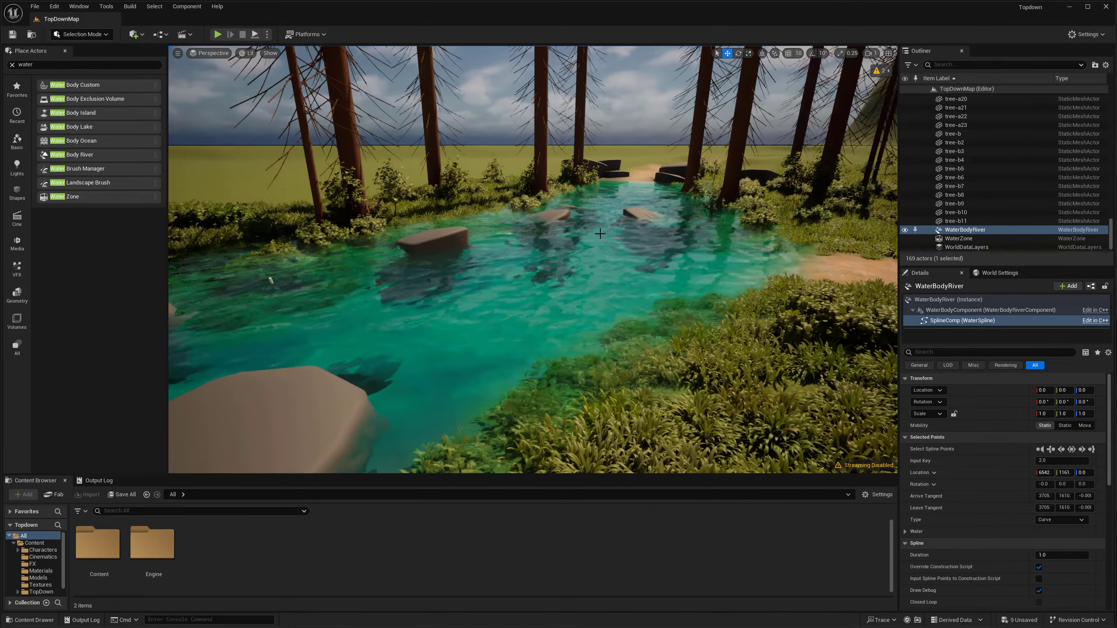
{"action": "right_click_drag", "start_coordinate": [619, 258], "coordinate": [599, 268]}
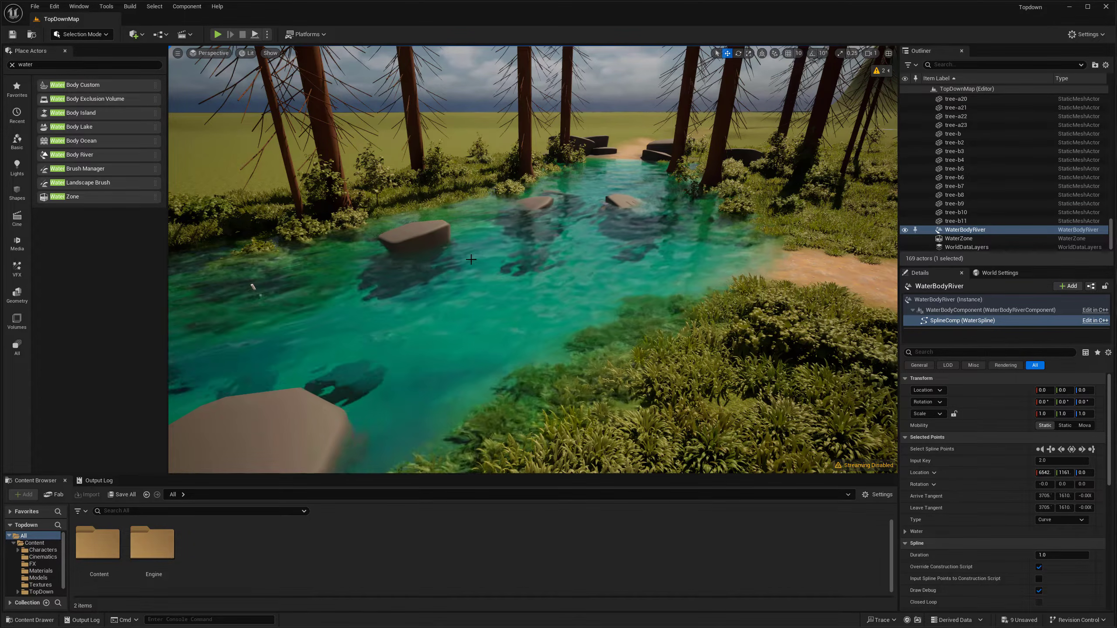
{"action": "mouse_move", "coordinate": [541, 292]}
{"action": "right_mouse_down"}
{"action": "mouse_move", "coordinate": [532, 307]}
{"action": "mouse_move", "coordinate": [553, 282]}
{"action": "right_mouse_up"}
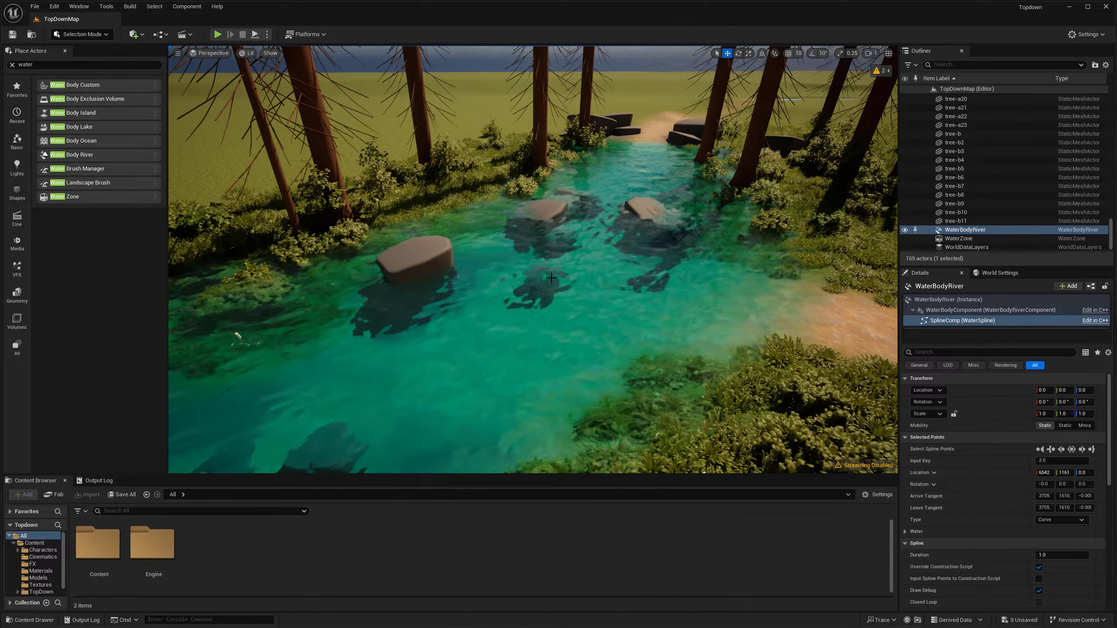
{"action": "middle_click_drag", "start_coordinate": [548, 278], "coordinate": [652, 339]}
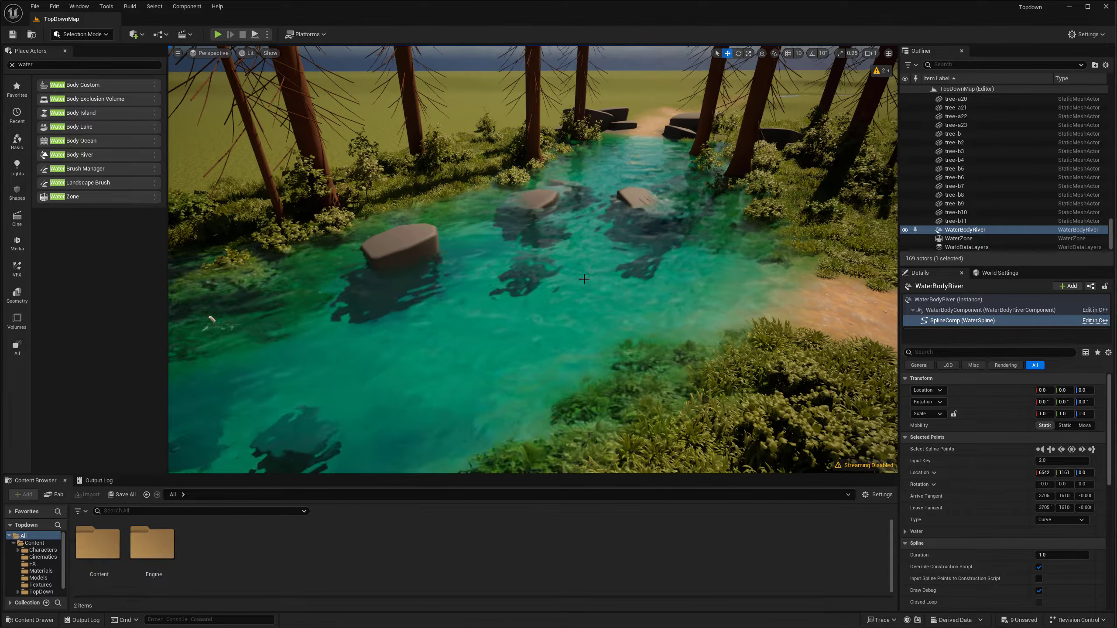
{"action": "mouse_move", "coordinate": [583, 278]}
{"action": "right_mouse_down"}
{"action": "mouse_move", "coordinate": [571, 299]}
{"action": "mouse_move", "coordinate": [590, 304]}
{"action": "mouse_move", "coordinate": [598, 299]}
{"action": "mouse_move", "coordinate": [578, 278]}
{"action": "right_mouse_up"}
- Select the river actor and look through its Water, Terrain and Rendering properties for settings that control its shape
{"action": "left_click", "coordinate": [575, 291]}
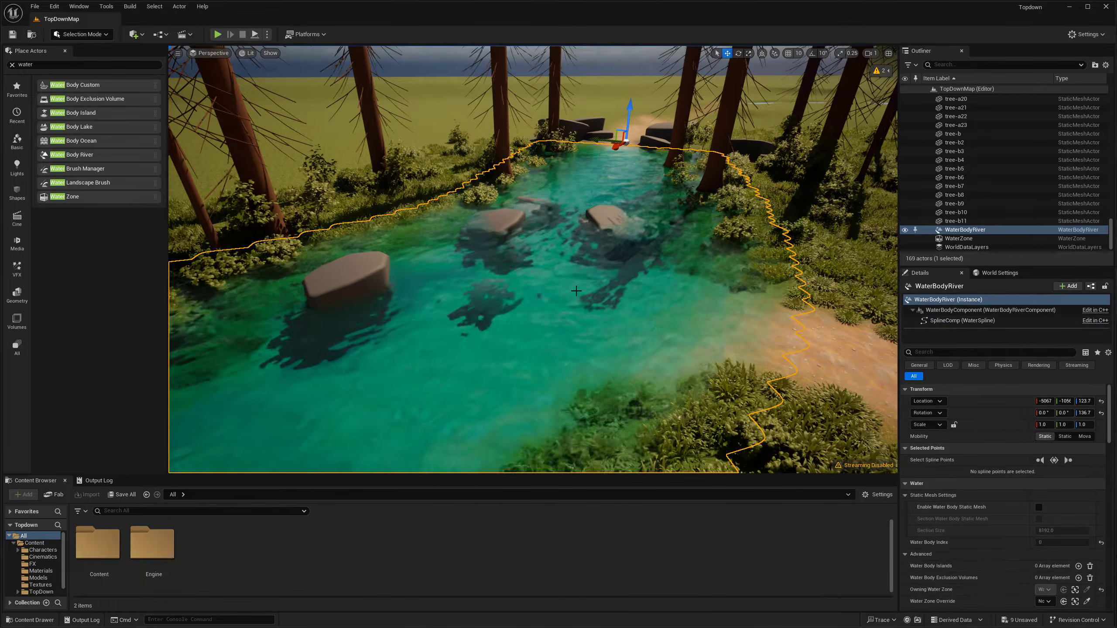
{"action": "right_click_drag", "start_coordinate": [651, 277], "coordinate": [635, 286]}
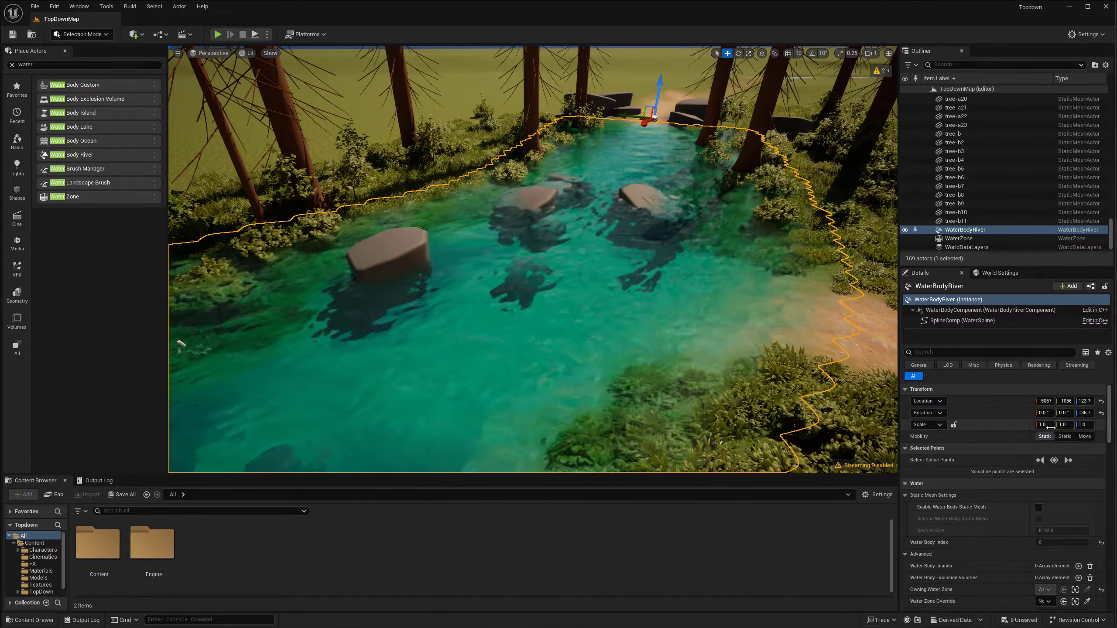
{"action": "scroll", "coordinate": [1002, 466], "scroll_direction": "down", "scroll_amount": 5}
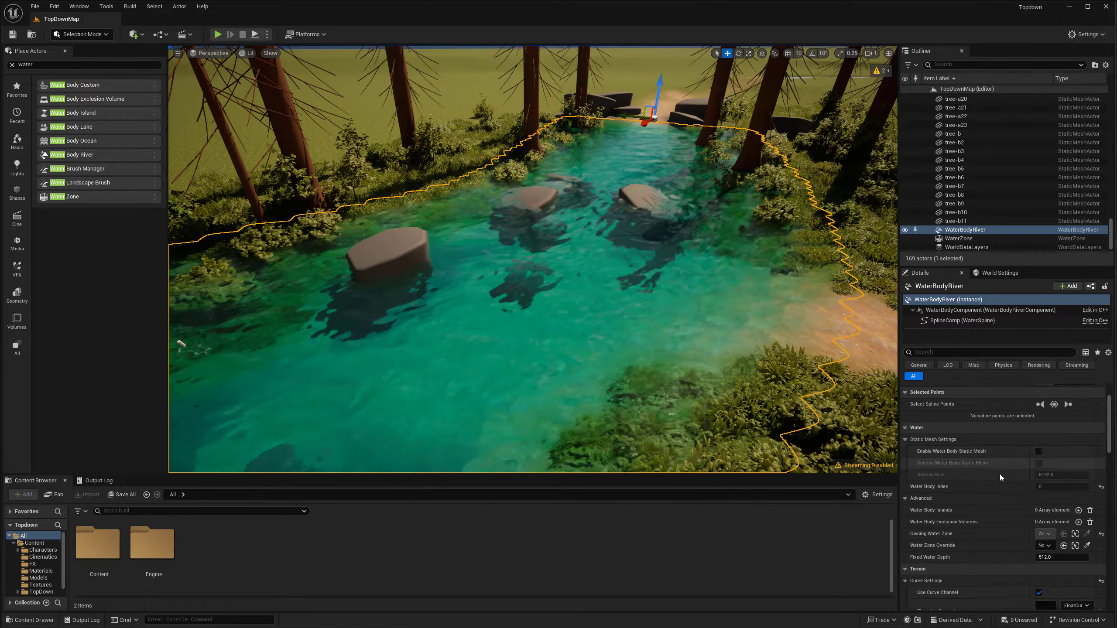
{"action": "scroll", "coordinate": [1055, 418], "scroll_direction": "down", "scroll_amount": 3}
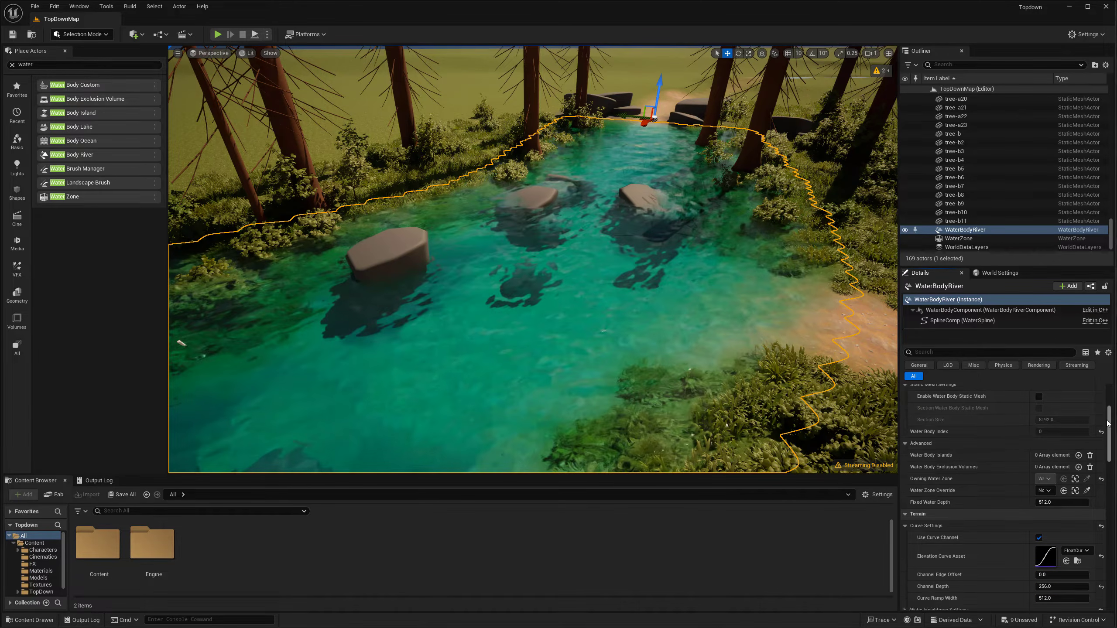
{"action": "right_click_drag", "start_coordinate": [657, 250], "coordinate": [662, 231]}
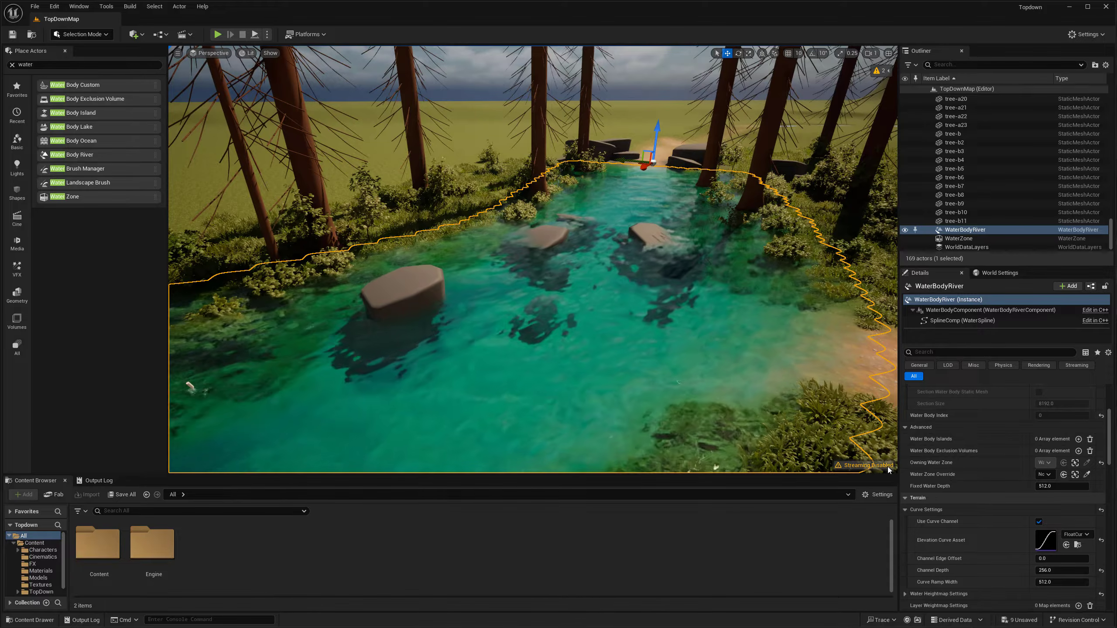
{"action": "scroll", "coordinate": [927, 473], "scroll_direction": "up", "scroll_amount": 3}
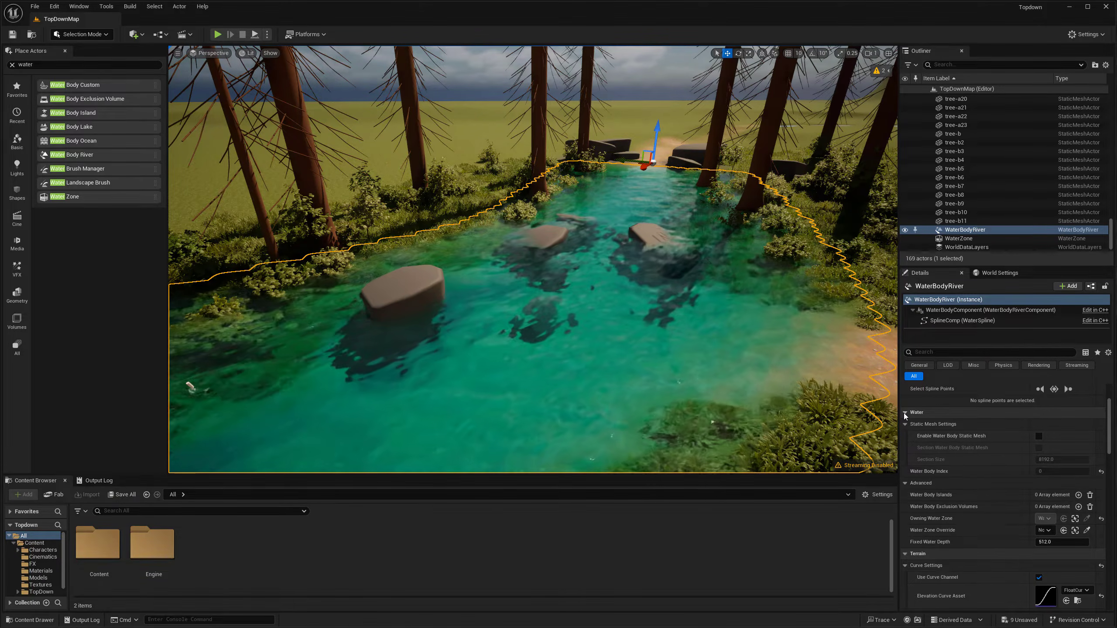
{"action": "scroll", "coordinate": [908, 484], "scroll_direction": "down", "scroll_amount": 3}
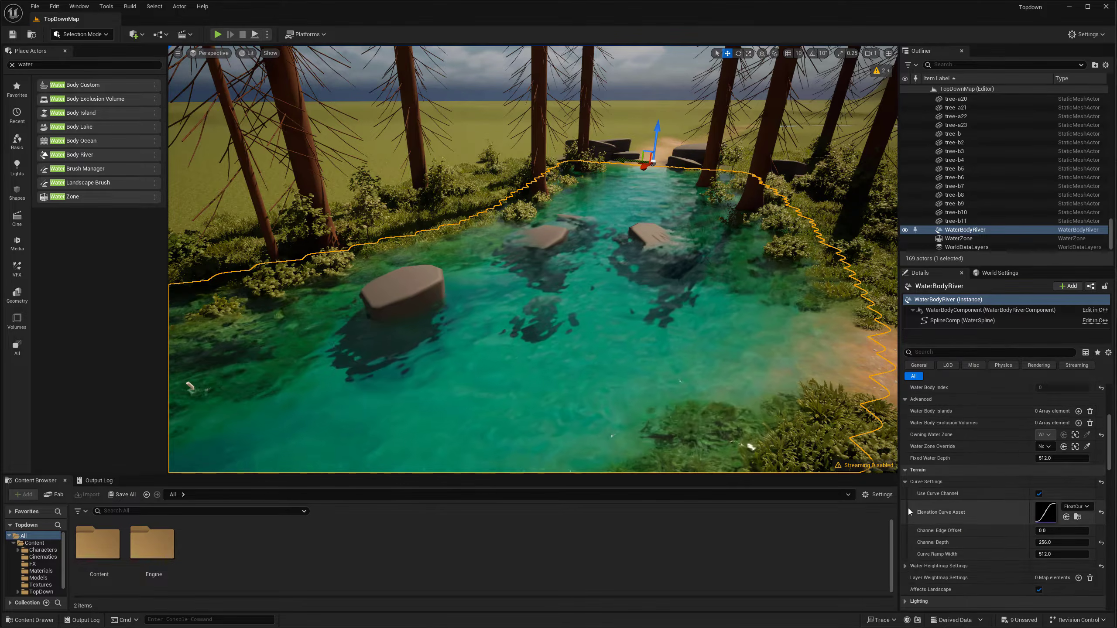
{"action": "scroll", "coordinate": [908, 510], "scroll_direction": "down", "scroll_amount": 3}
{"action": "scroll", "coordinate": [906, 507], "scroll_direction": "down", "scroll_amount": 6}
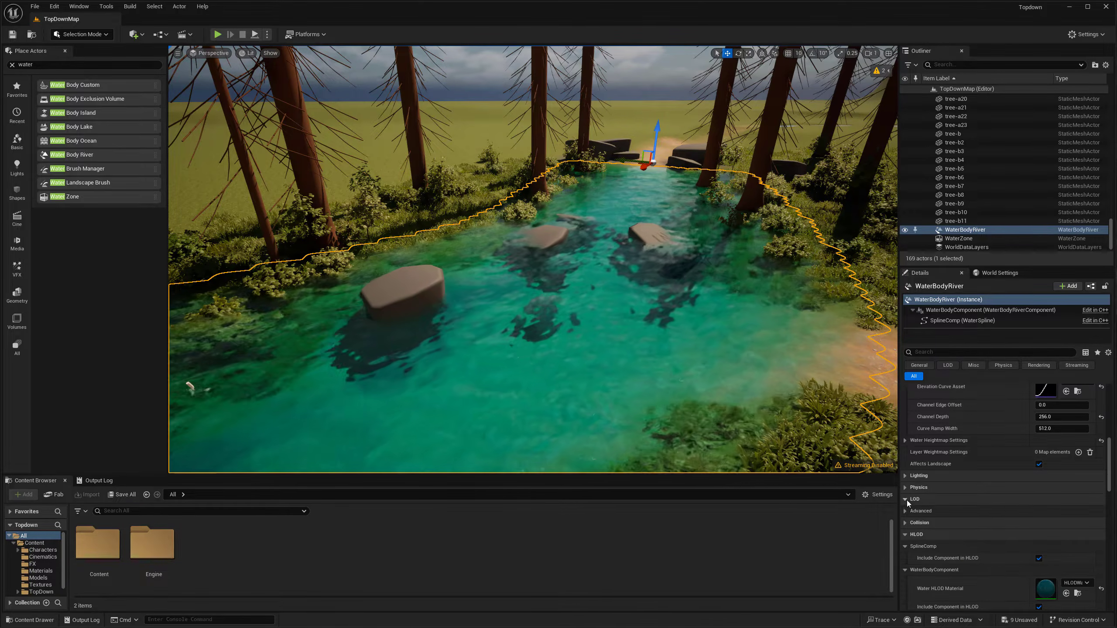
{"action": "scroll", "coordinate": [965, 517], "scroll_direction": "down", "scroll_amount": 10}
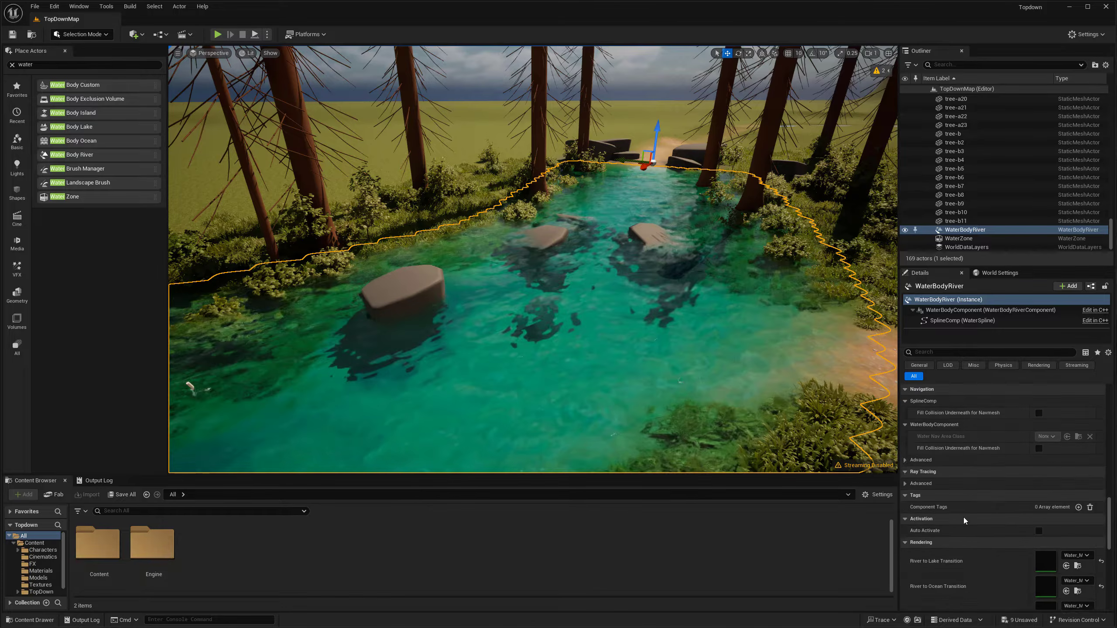
{"action": "left_click_drag", "start_coordinate": [1108, 545], "coordinate": [1103, 447]}
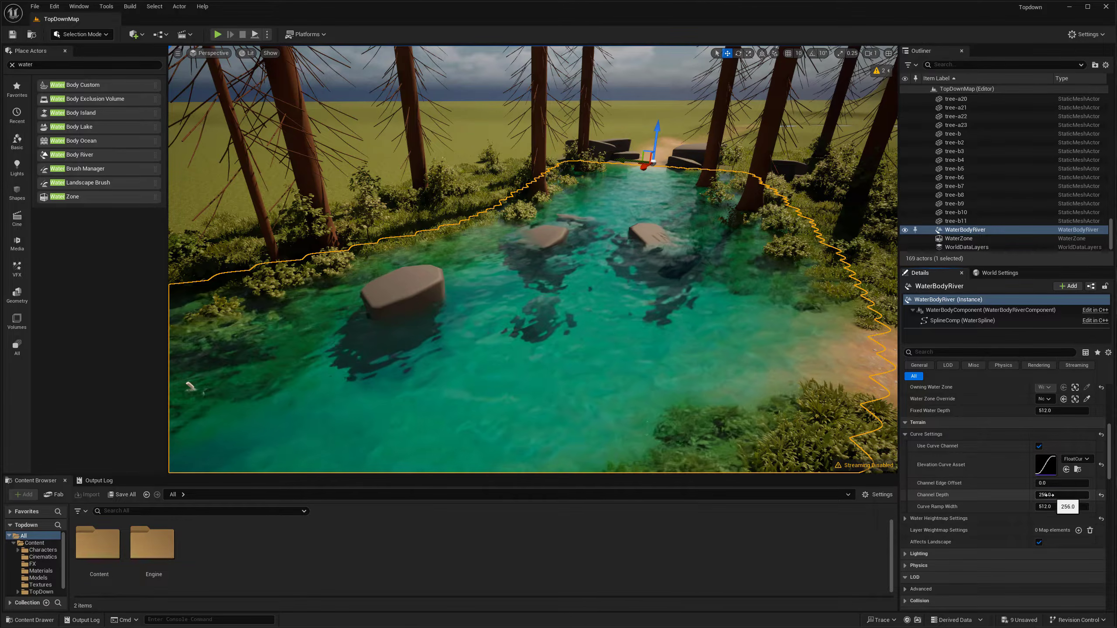
- Raise the river's Channel Depth to about 1557.8 and its Curve Ramp Width to about 1509.1, checking the carved riverbed
{"action": "mouse_move", "coordinate": [1047, 495]}
{"action": "left_mouse_down"}
{"action": "mouse_move", "coordinate": [1035, 495]}
{"action": "mouse_move", "coordinate": [1067, 496]}
{"action": "left_mouse_up"}
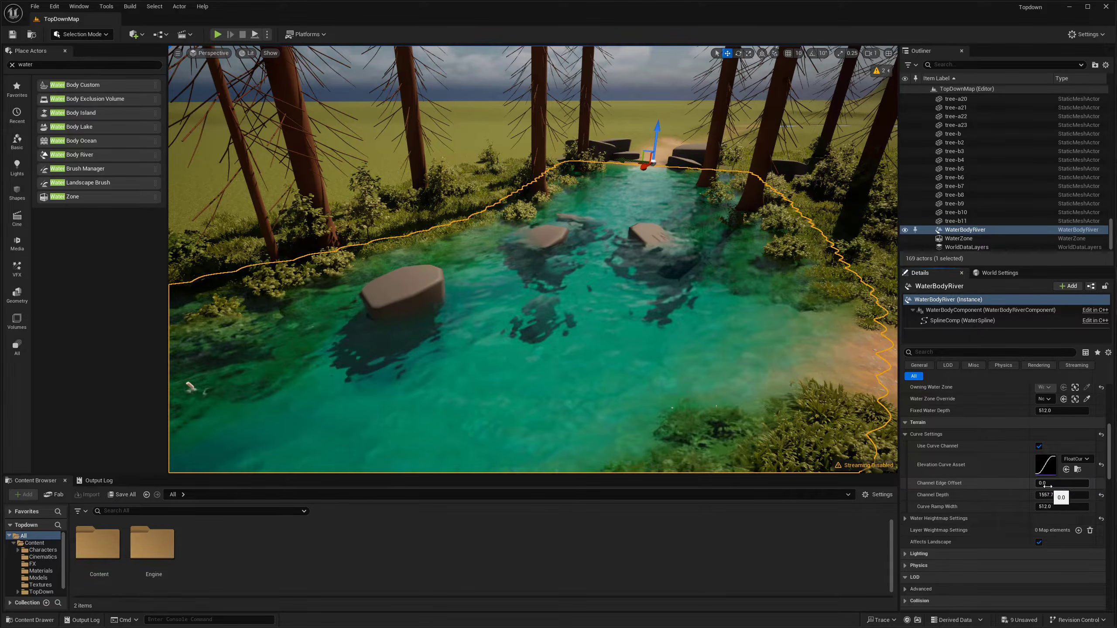
{"action": "mouse_move", "coordinate": [1054, 507]}
{"action": "left_mouse_down"}
{"action": "mouse_move", "coordinate": [1072, 507]}
{"action": "mouse_move", "coordinate": [1050, 506]}
{"action": "left_mouse_up"}
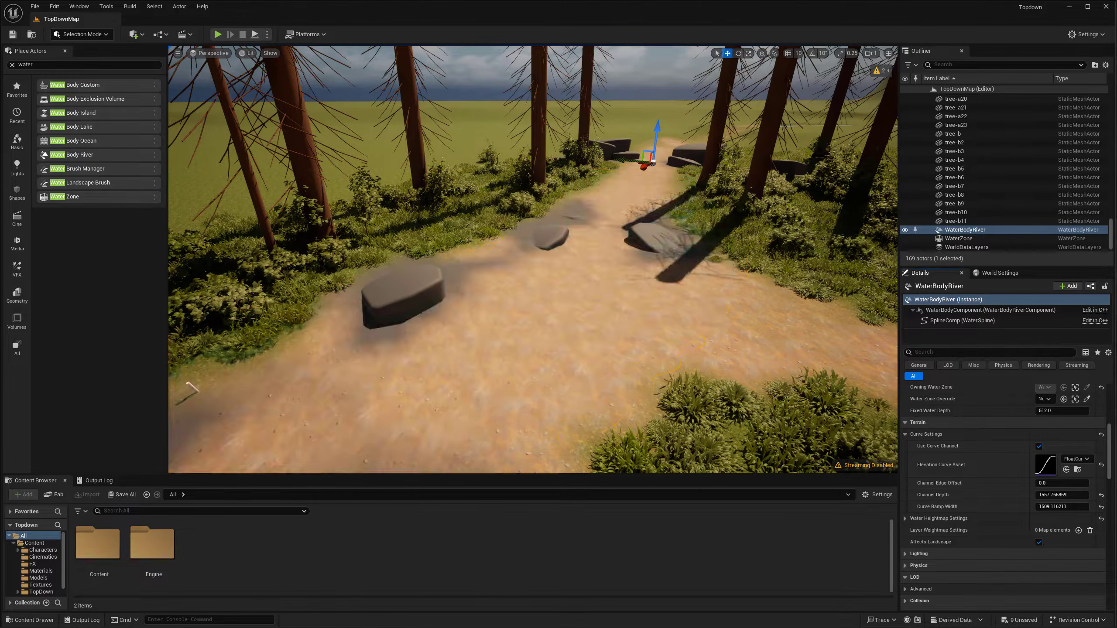
{"action": "right_click_drag", "start_coordinate": [575, 412], "coordinate": [706, 389]}
{"action": "key", "text": "w"}
{"action": "key", "text": "s"}
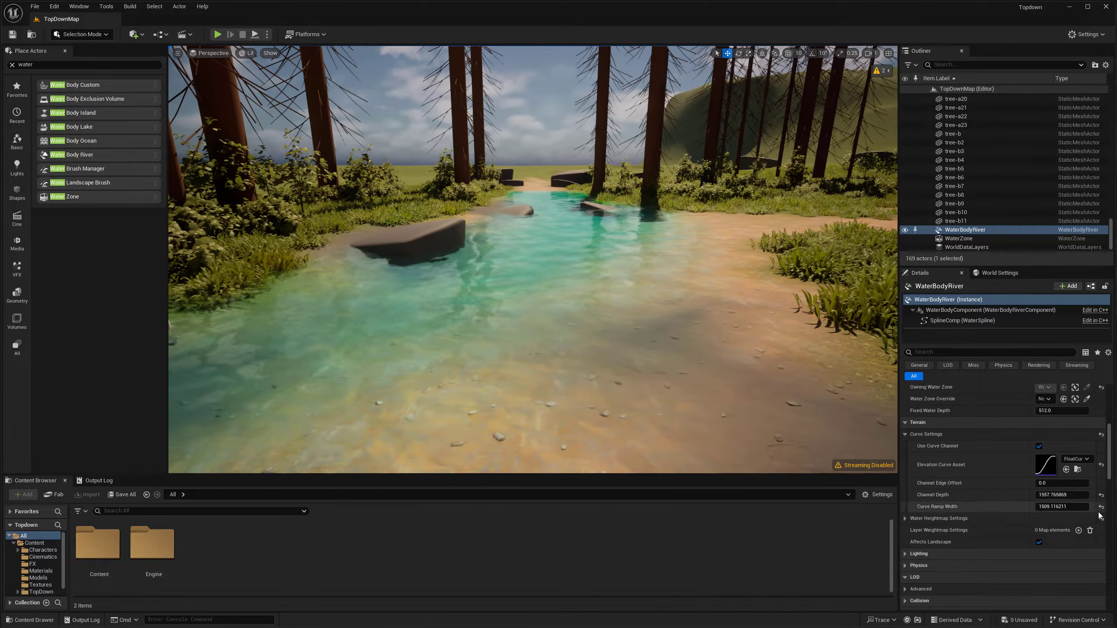
- Reset the Curve Ramp Width to its default, raise it to about 1375.2, and inspect the shoreline along the path
{"action": "left_click", "coordinate": [1101, 507]}
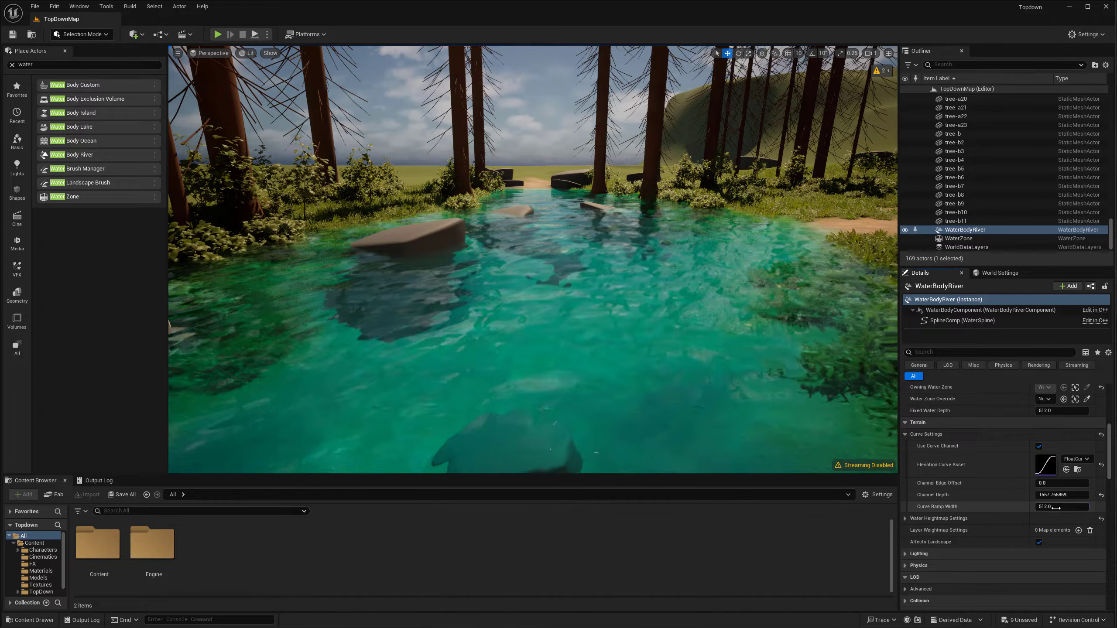
{"action": "left_click", "coordinate": [999, 506]}
{"action": "left_click_drag", "start_coordinate": [1059, 506], "coordinate": [1071, 507]}
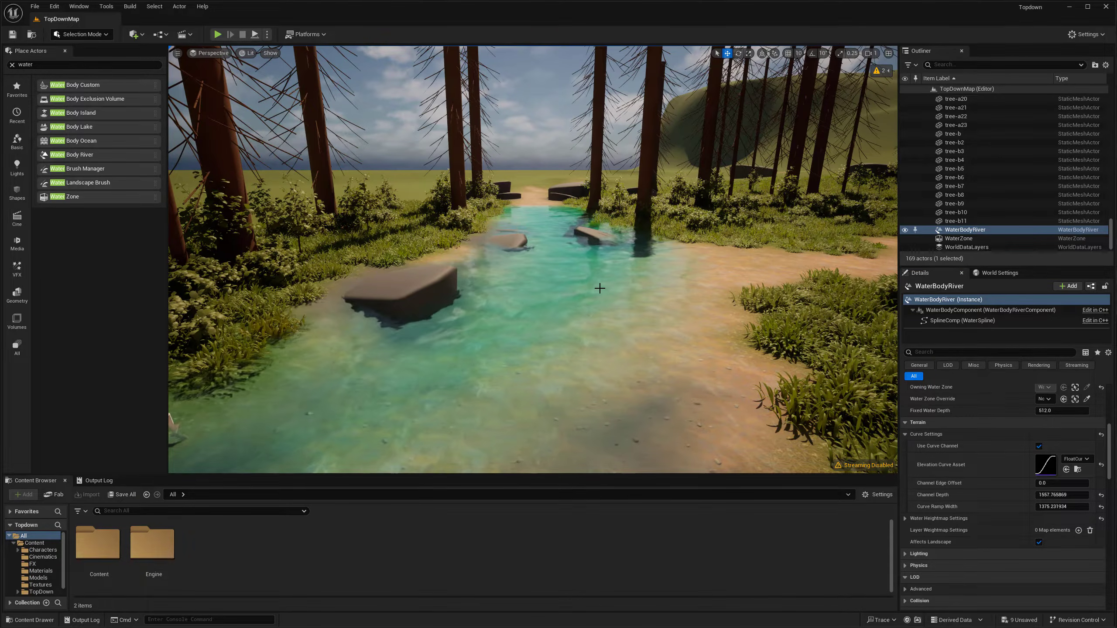
{"action": "right_click_drag", "start_coordinate": [599, 289], "coordinate": [563, 259]}
{"action": "scroll", "coordinate": [616, 287], "scroll_direction": "up", "scroll_amount": 3}
{"action": "key", "text": "w"}
{"action": "key", "text": "s"}
{"action": "key", "text": "a"}
{"action": "key", "text": "e"}
{"action": "key", "text": "s"}
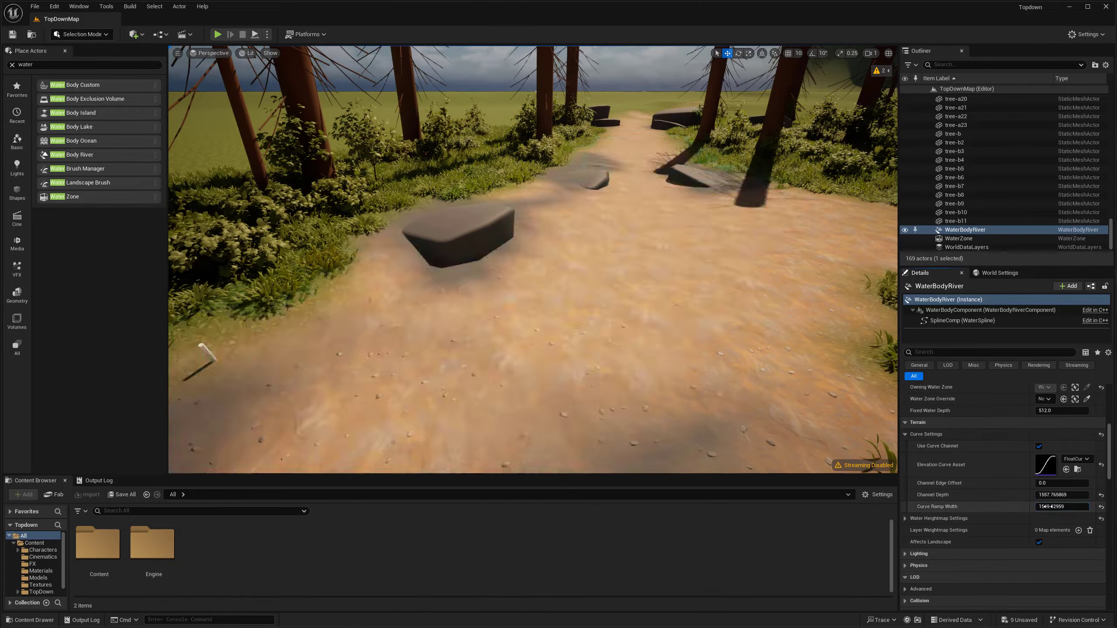
- Set the river's Curve Ramp Width to about 1548.2 and view the shallow water around the rocks
{"action": "left_click_drag", "start_coordinate": [1044, 506], "coordinate": [1039, 505]}
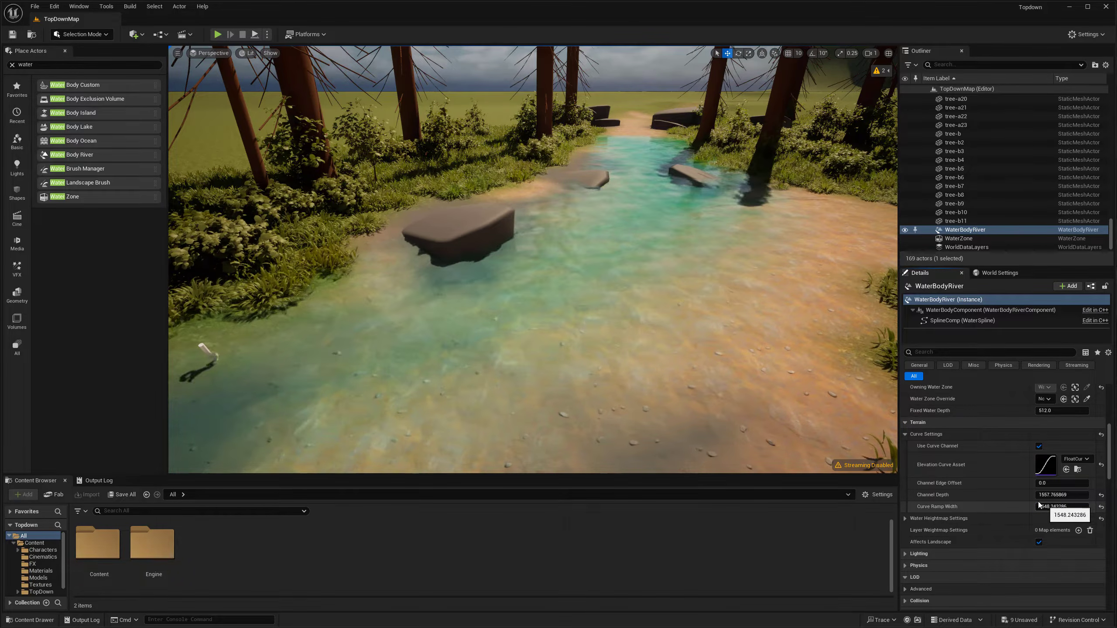
{"action": "right_click_drag", "start_coordinate": [631, 319], "coordinate": [641, 348]}
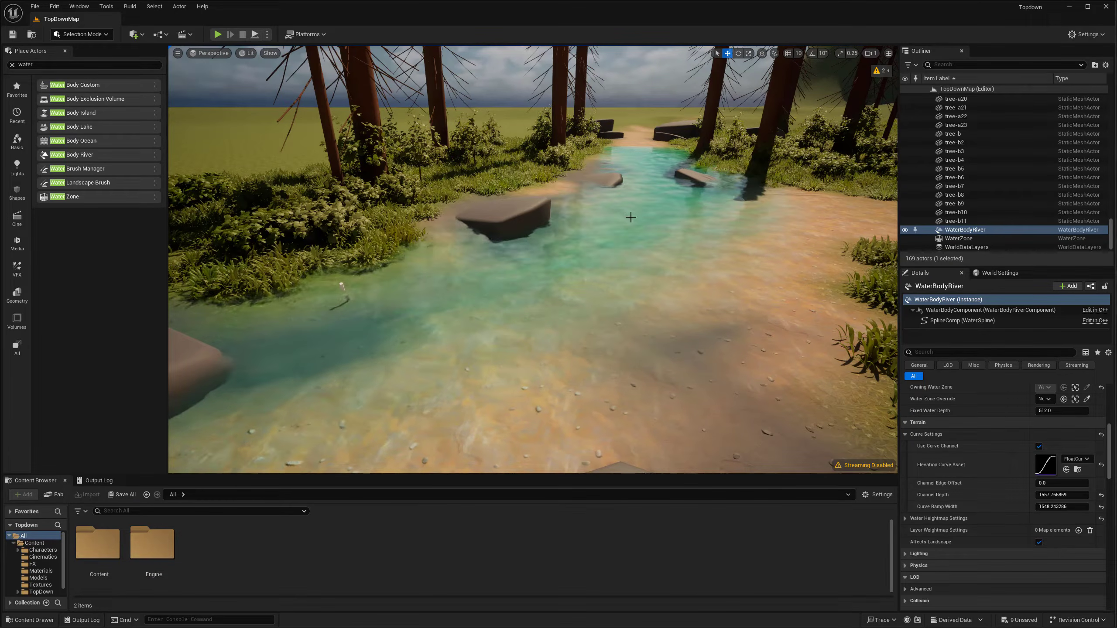
{"action": "right_click_drag", "start_coordinate": [631, 217], "coordinate": [648, 210]}
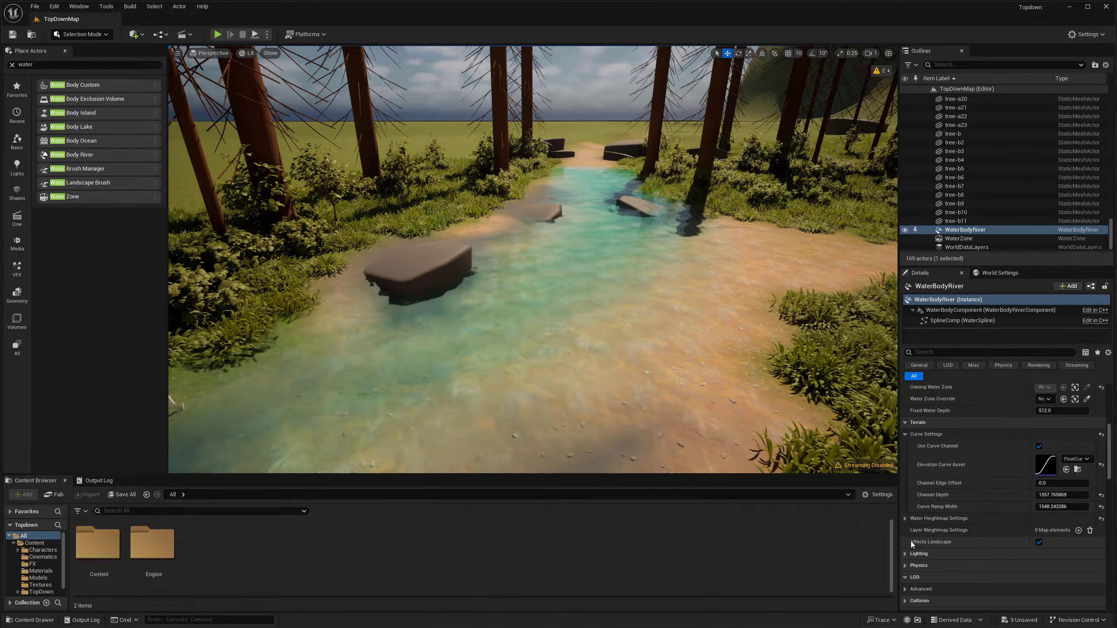
- Turn off Affects Landscape for the river so it no longer reshapes the terrain
{"action": "left_click", "coordinate": [1038, 544]}
{"action": "right_click_drag", "start_coordinate": [770, 374], "coordinate": [686, 385]}
{"action": "right_click_drag", "start_coordinate": [686, 308], "coordinate": [726, 281]}
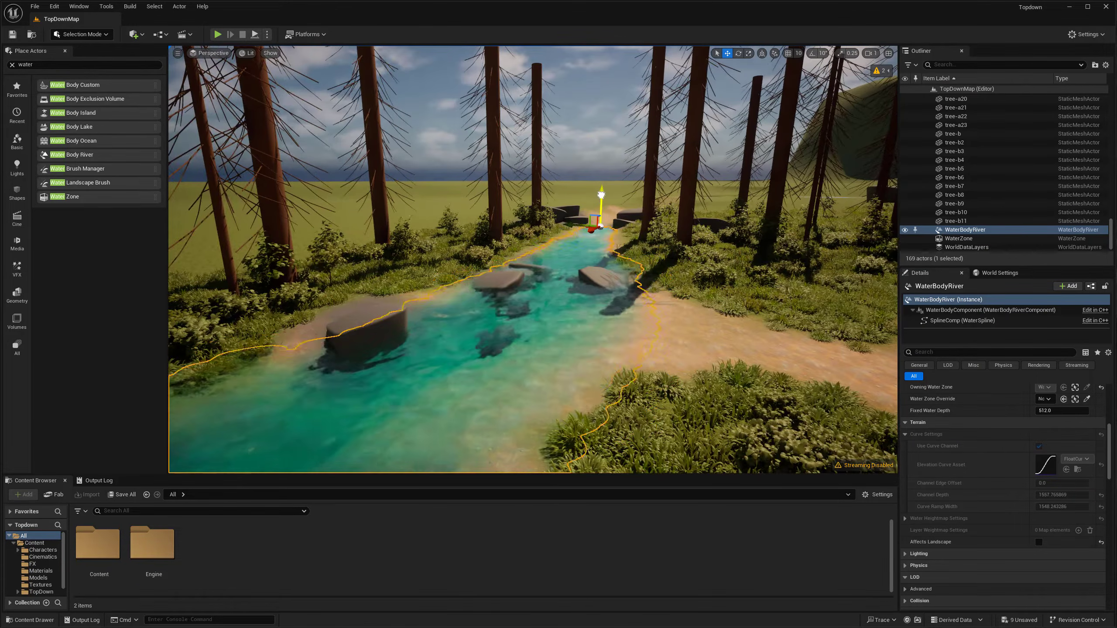
- Raise the river slightly above the path and check its banks along the whole course with the editor overlays hidden
{"action": "left_click_drag", "start_coordinate": [602, 194], "coordinate": [602, 194]}
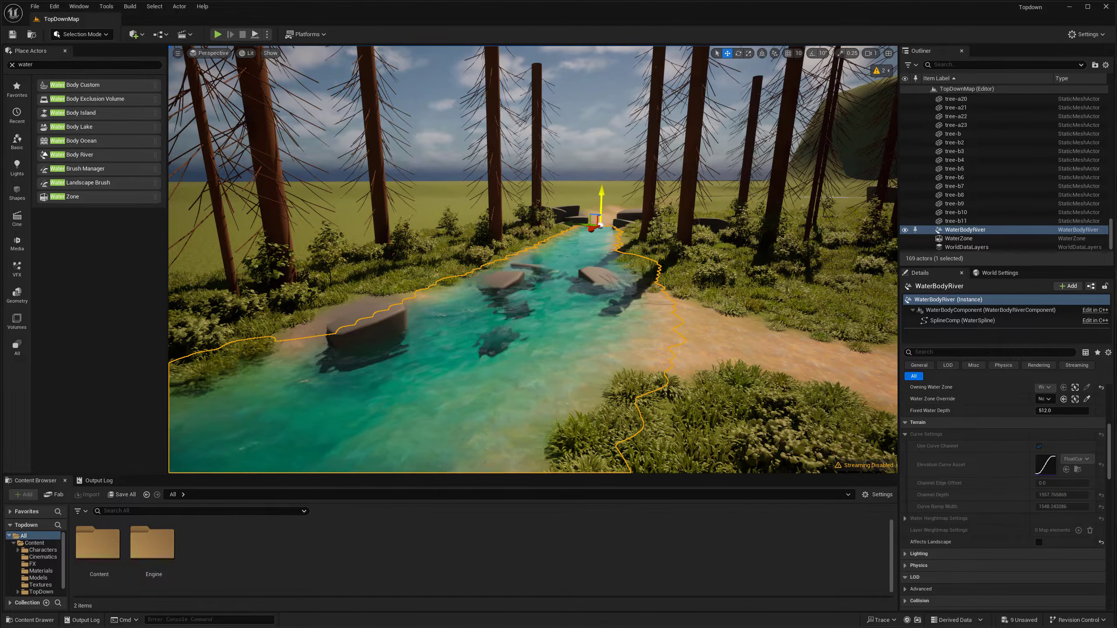
{"action": "right_click_drag", "start_coordinate": [453, 249], "coordinate": [281, 249]}
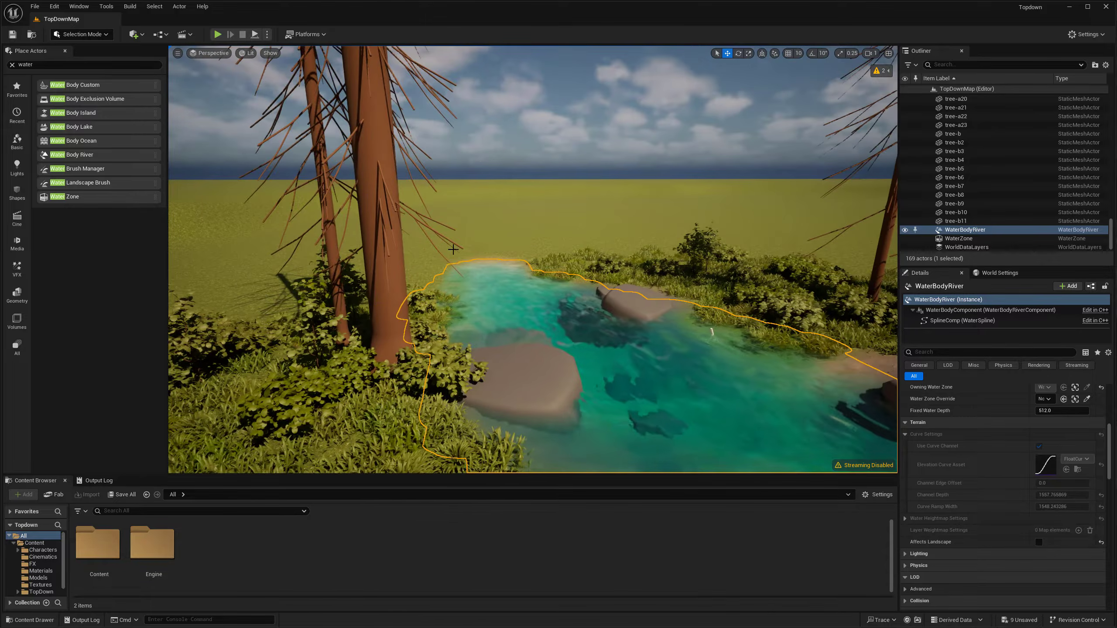
{"action": "right_click_drag", "start_coordinate": [523, 273], "coordinate": [677, 273]}
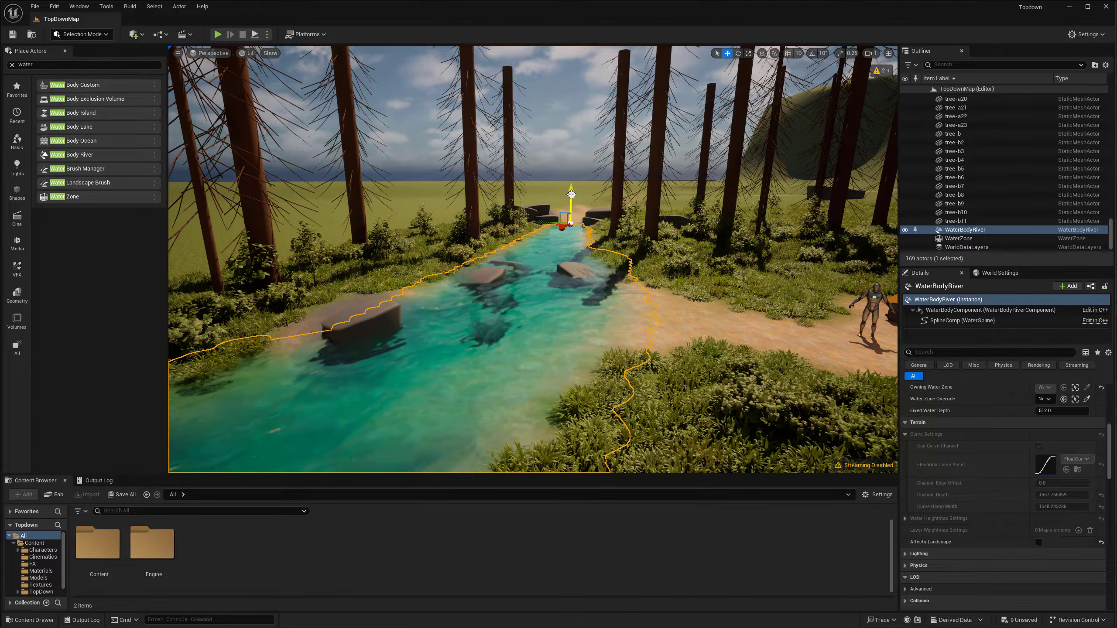
{"action": "right_click_drag", "start_coordinate": [571, 196], "coordinate": [514, 242]}
{"action": "key", "text": "g"}
{"action": "key", "text": "s"}
{"action": "right_click_drag", "start_coordinate": [515, 308], "coordinate": [559, 316]}
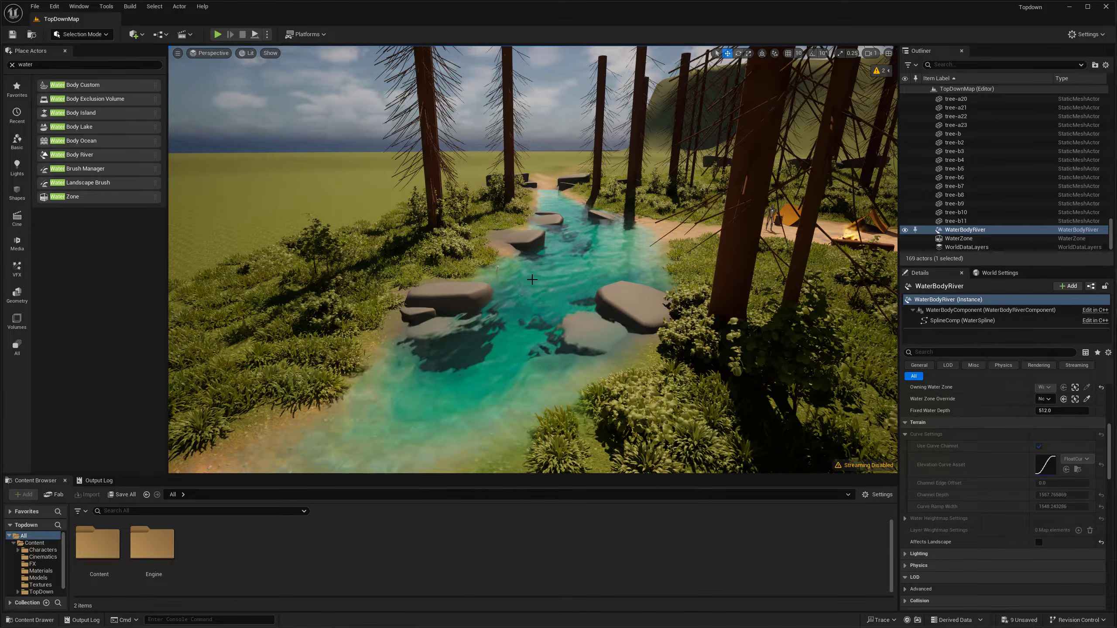
- Turn Affects Landscape back on for the river
{"action": "right_click_drag", "start_coordinate": [578, 257], "coordinate": [580, 222]}
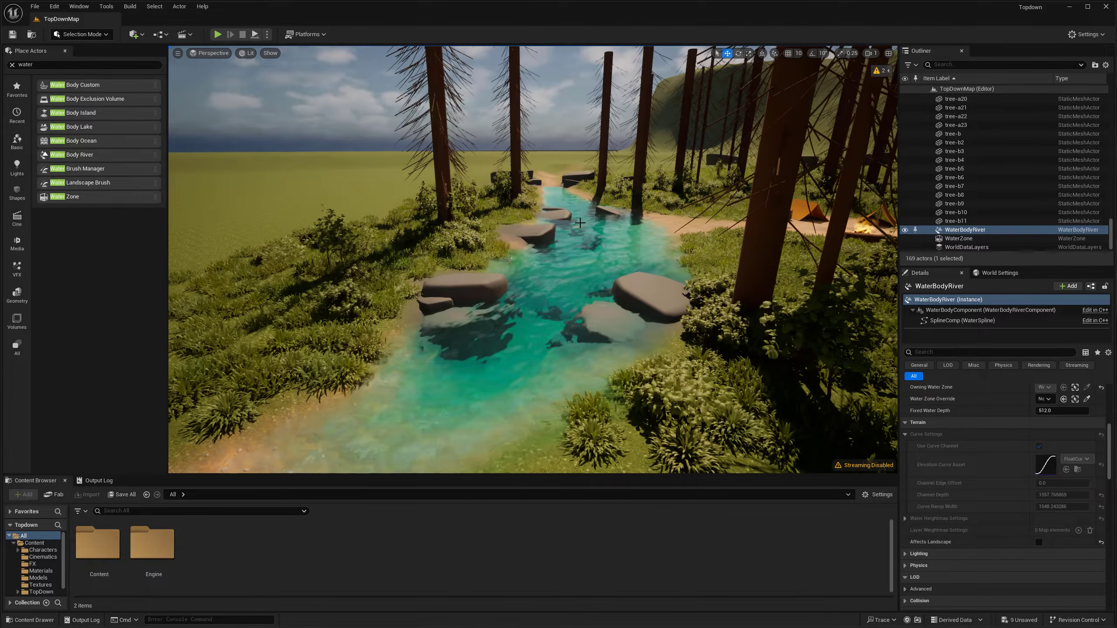
{"action": "key", "text": "w"}
{"action": "right_click_drag", "start_coordinate": [652, 341], "coordinate": [646, 342]}
{"action": "left_click", "coordinate": [638, 280]}
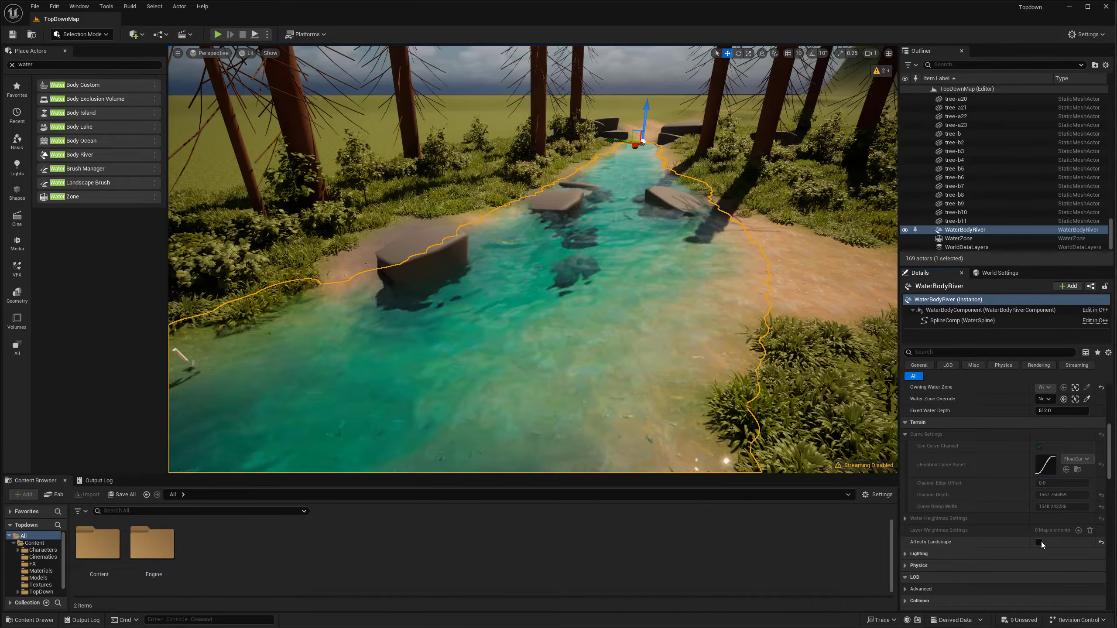
{"action": "left_click", "coordinate": [1039, 542]}
- Look through the river's Terrain, Lighting, Physics, HLOD and Water settings for other options that shape the channel
{"action": "scroll", "coordinate": [949, 514], "scroll_direction": "down", "scroll_amount": 3}
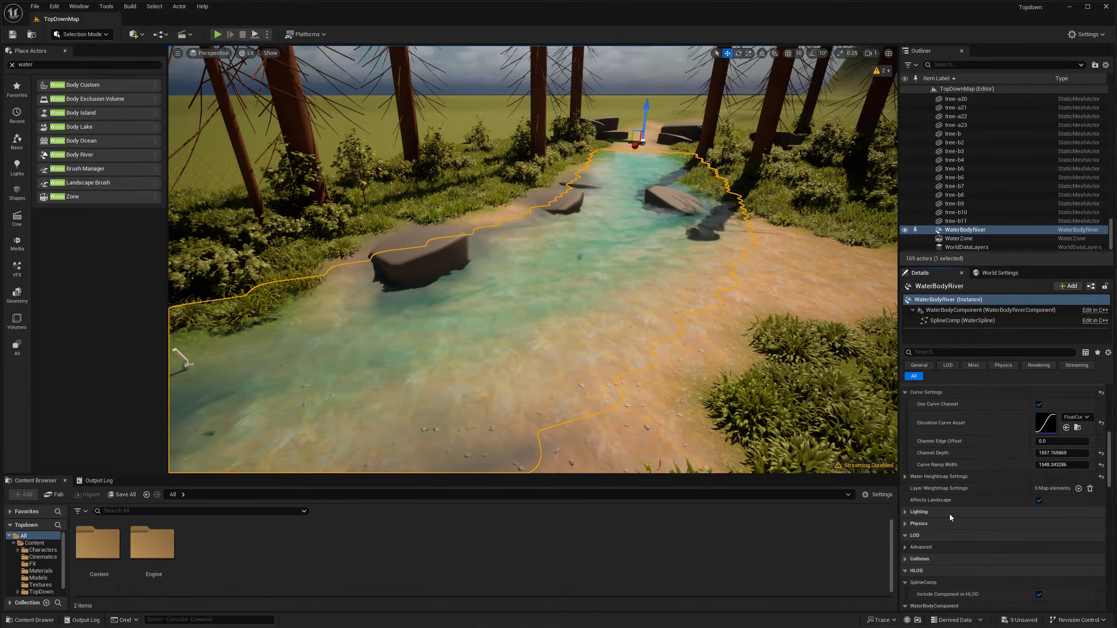
{"action": "scroll", "coordinate": [939, 519], "scroll_direction": "down", "scroll_amount": 9}
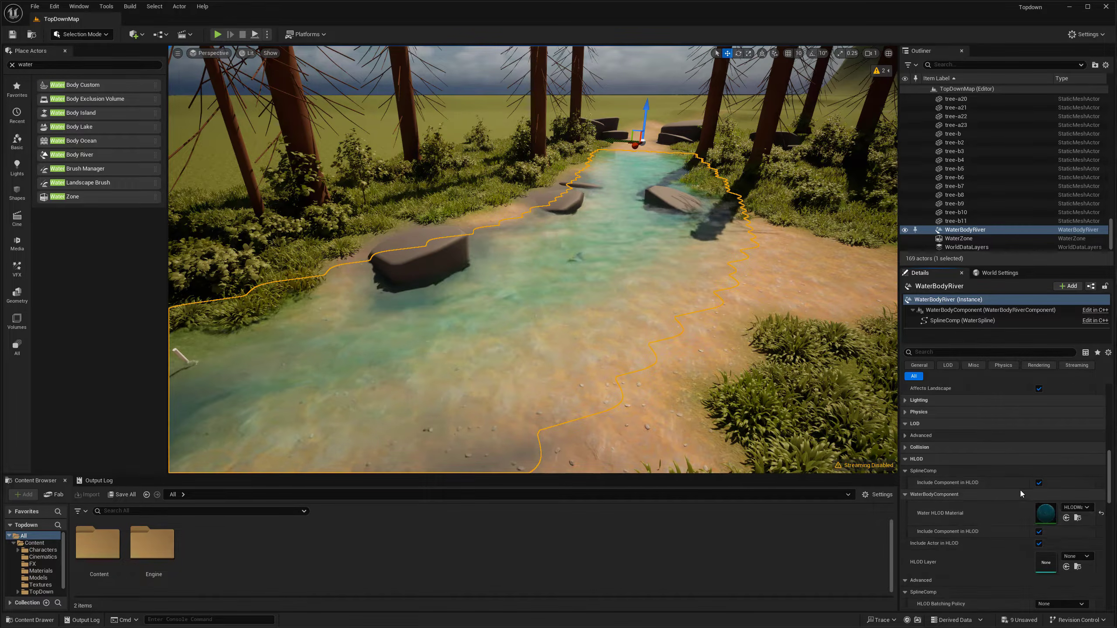
{"action": "scroll", "coordinate": [1016, 499], "scroll_direction": "down", "scroll_amount": 2}
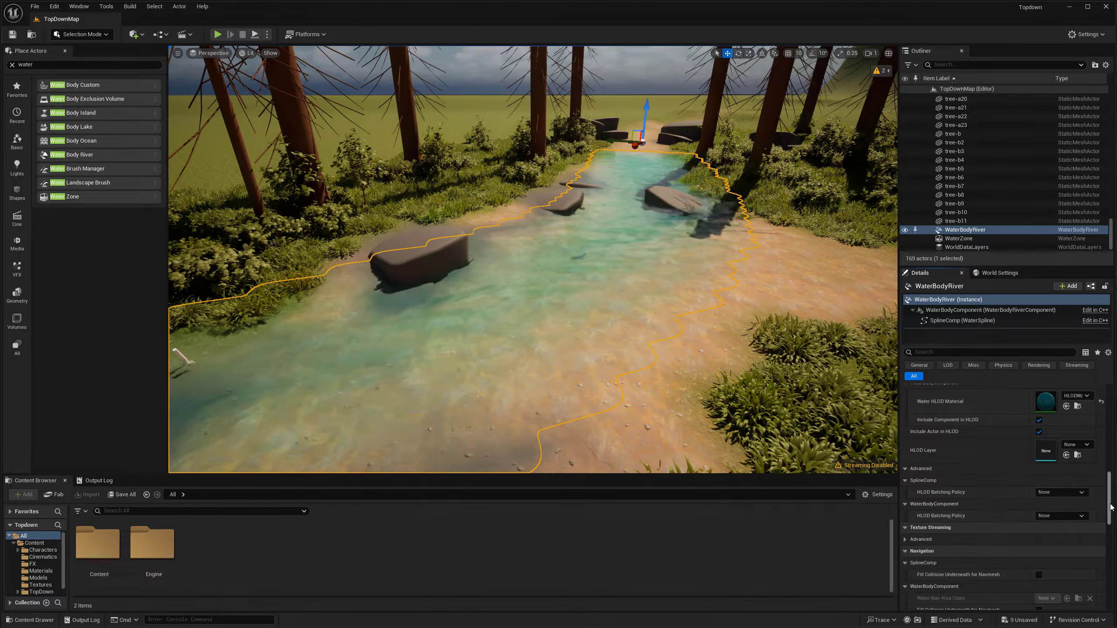
{"action": "left_click_drag", "start_coordinate": [1108, 502], "coordinate": [1107, 472]}
{"action": "scroll", "coordinate": [1109, 474], "scroll_direction": "up", "scroll_amount": 4}
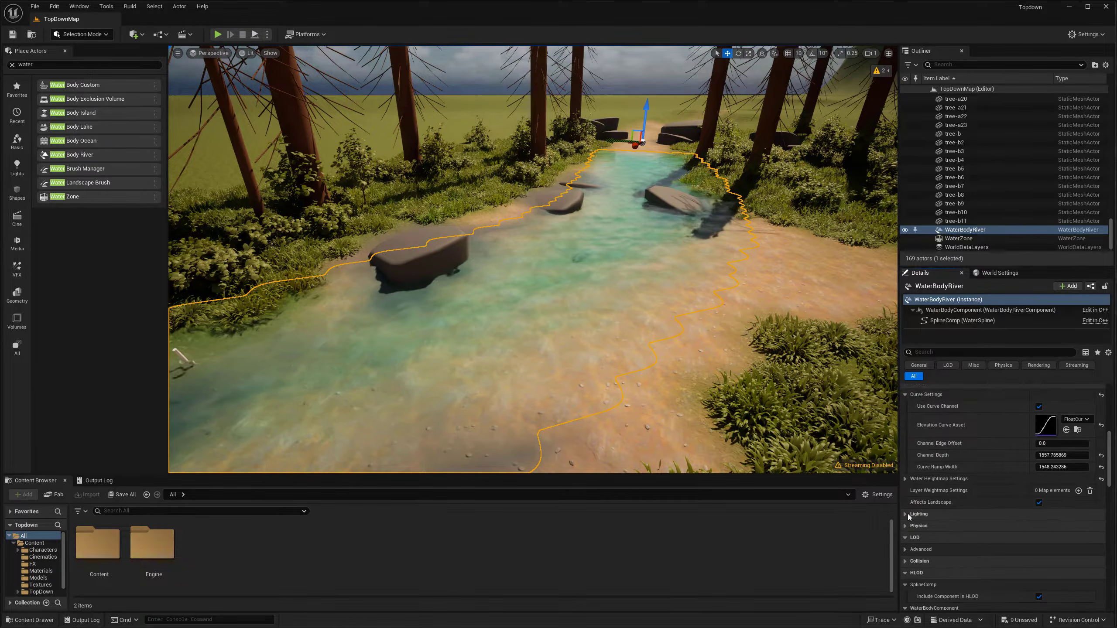
{"action": "left_click", "coordinate": [905, 514]}
{"action": "left_click", "coordinate": [905, 514]}
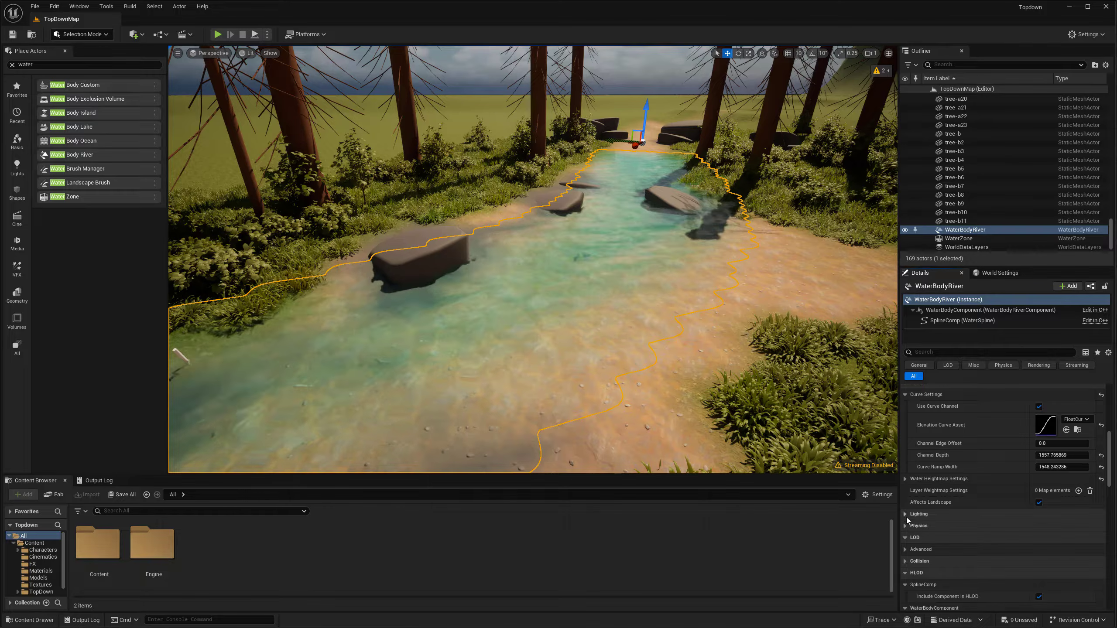
{"action": "left_click", "coordinate": [906, 527]}
{"action": "left_click", "coordinate": [905, 526]}
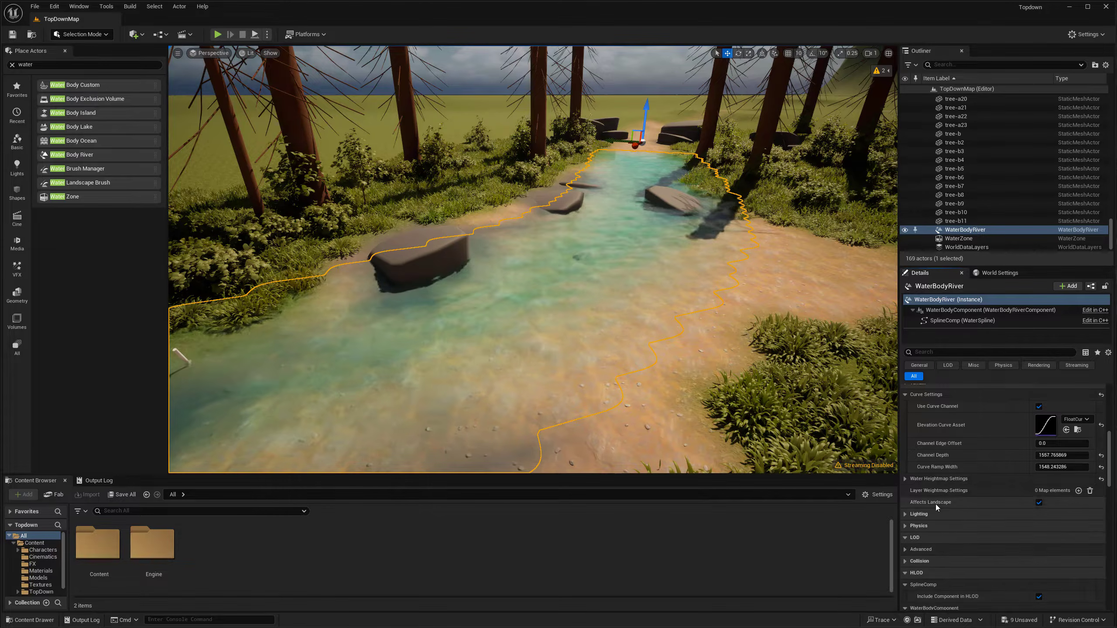
{"action": "scroll", "coordinate": [936, 504], "scroll_direction": "up", "scroll_amount": 3}
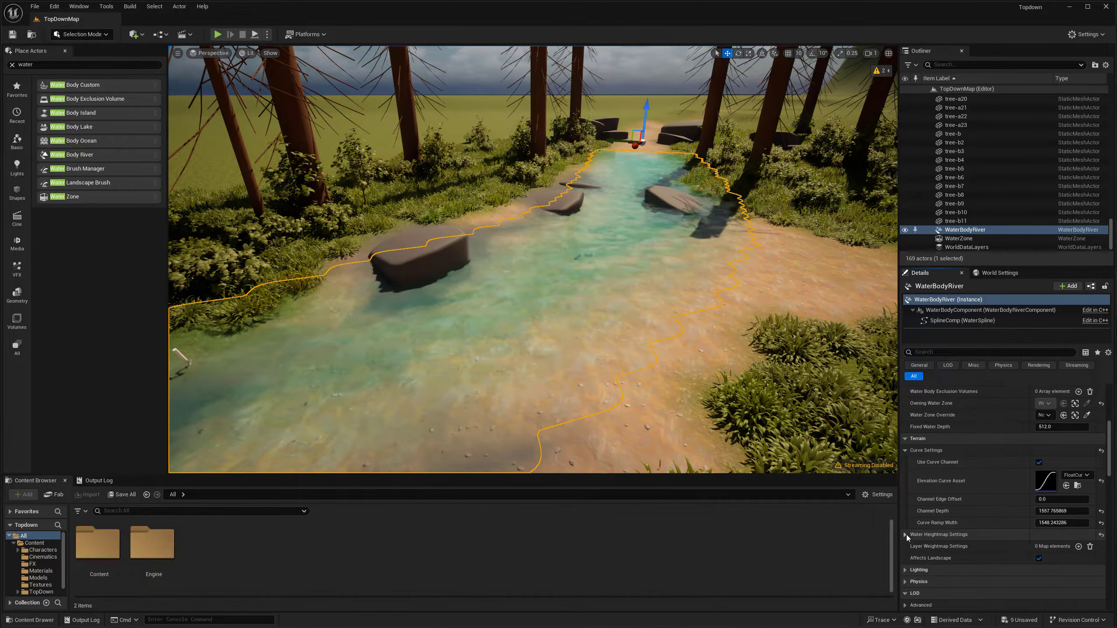
{"action": "scroll", "coordinate": [1012, 515], "scroll_direction": "down", "scroll_amount": 2}
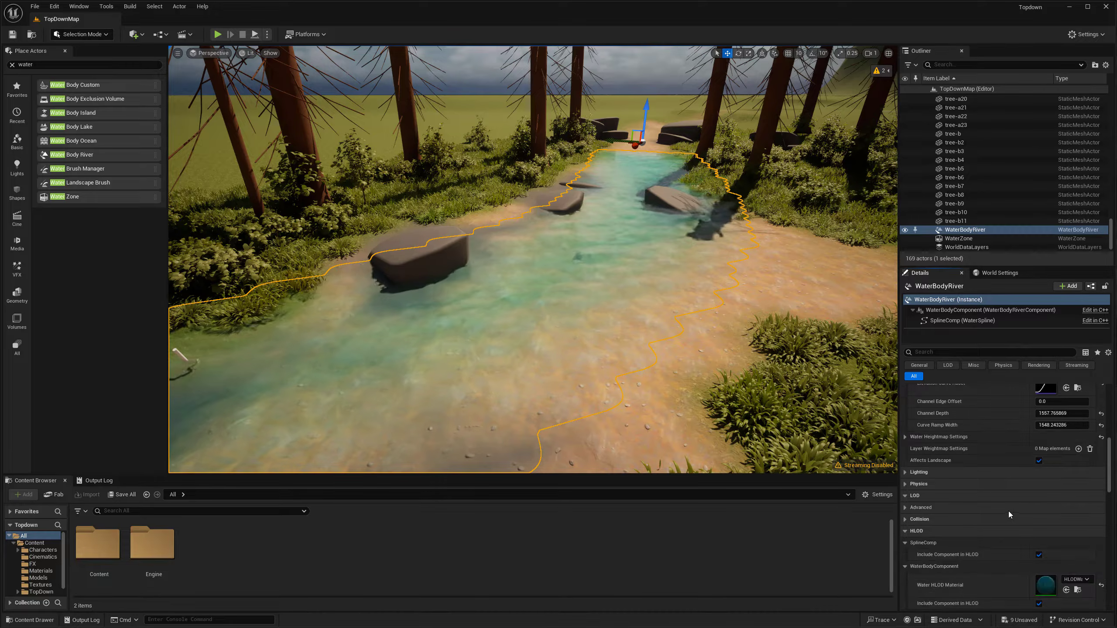
{"action": "scroll", "coordinate": [1008, 512], "scroll_direction": "up", "scroll_amount": 4}
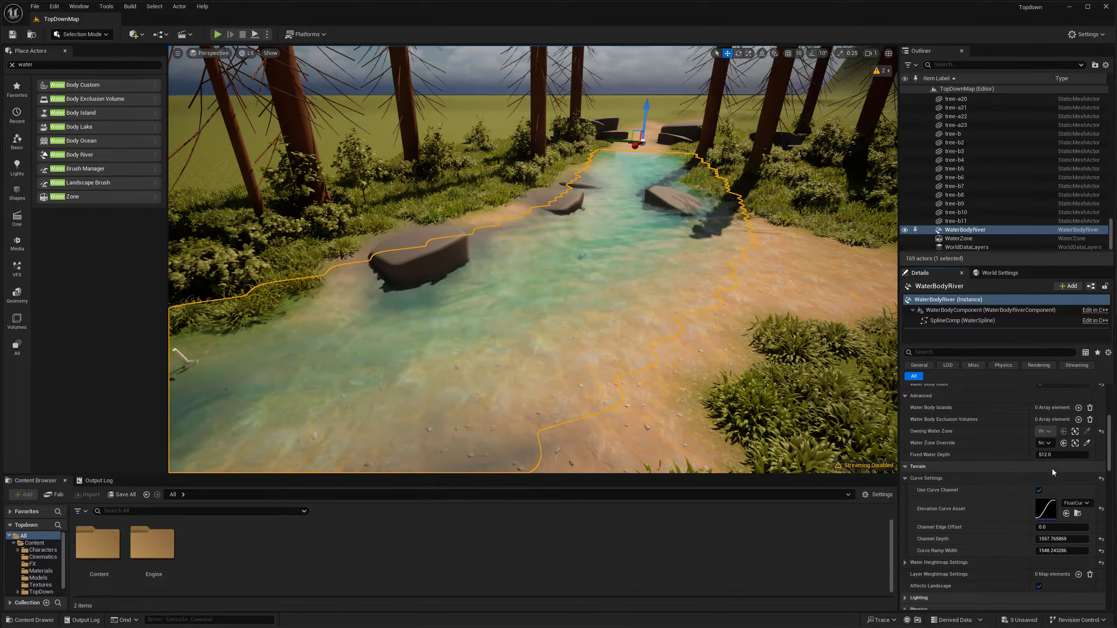
{"action": "scroll", "coordinate": [1041, 464], "scroll_direction": "up", "scroll_amount": 2}
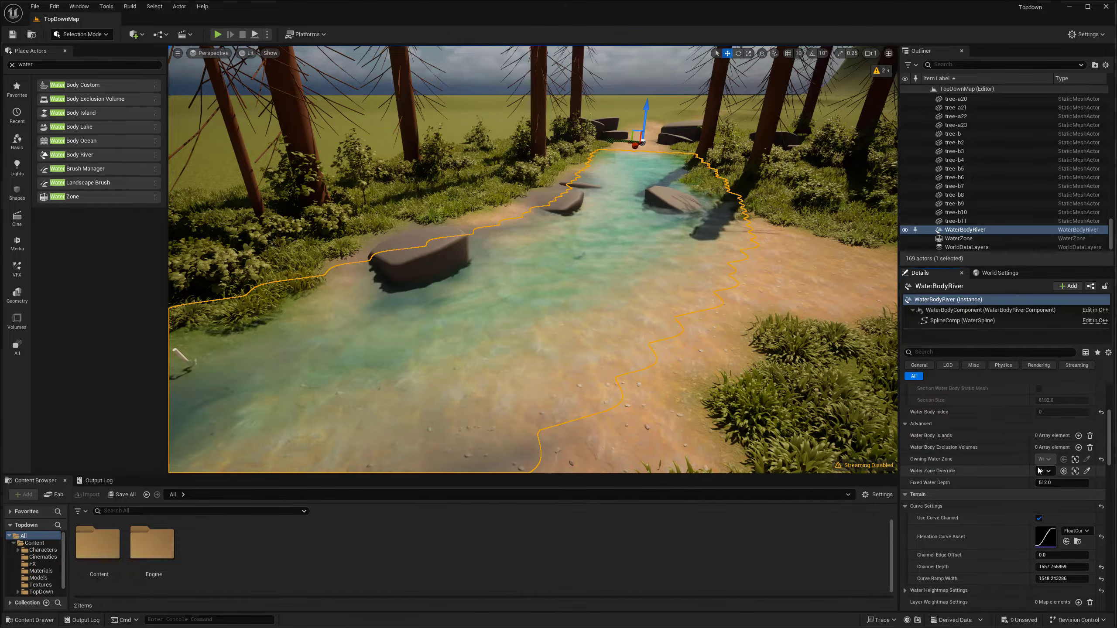
{"action": "scroll", "coordinate": [996, 464], "scroll_direction": "up", "scroll_amount": 7}
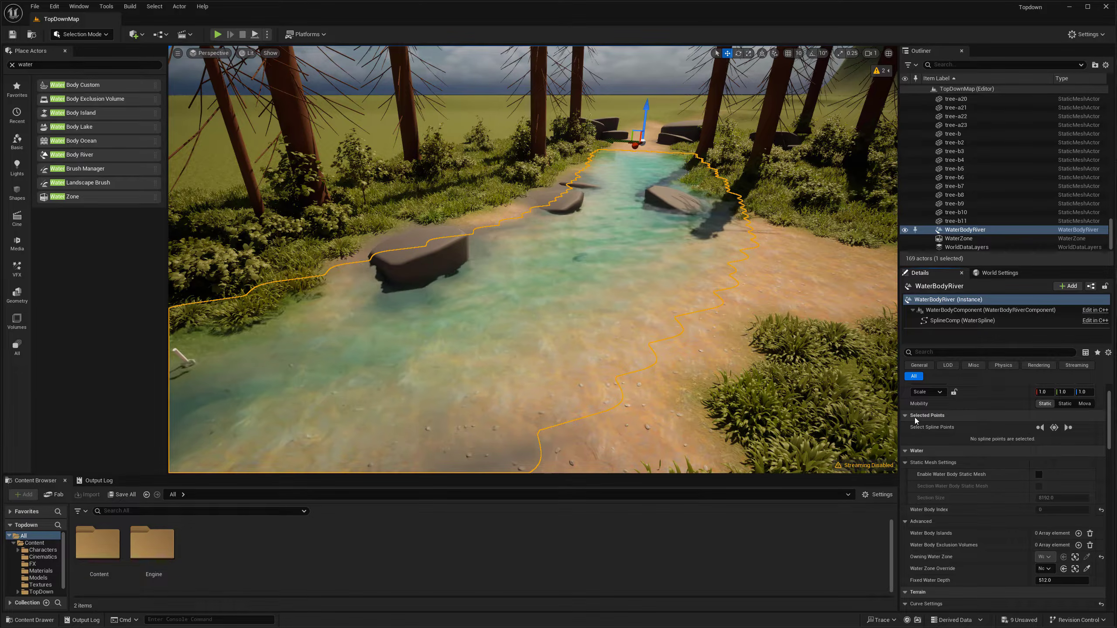
{"action": "scroll", "coordinate": [928, 436], "scroll_direction": "down", "scroll_amount": 2}
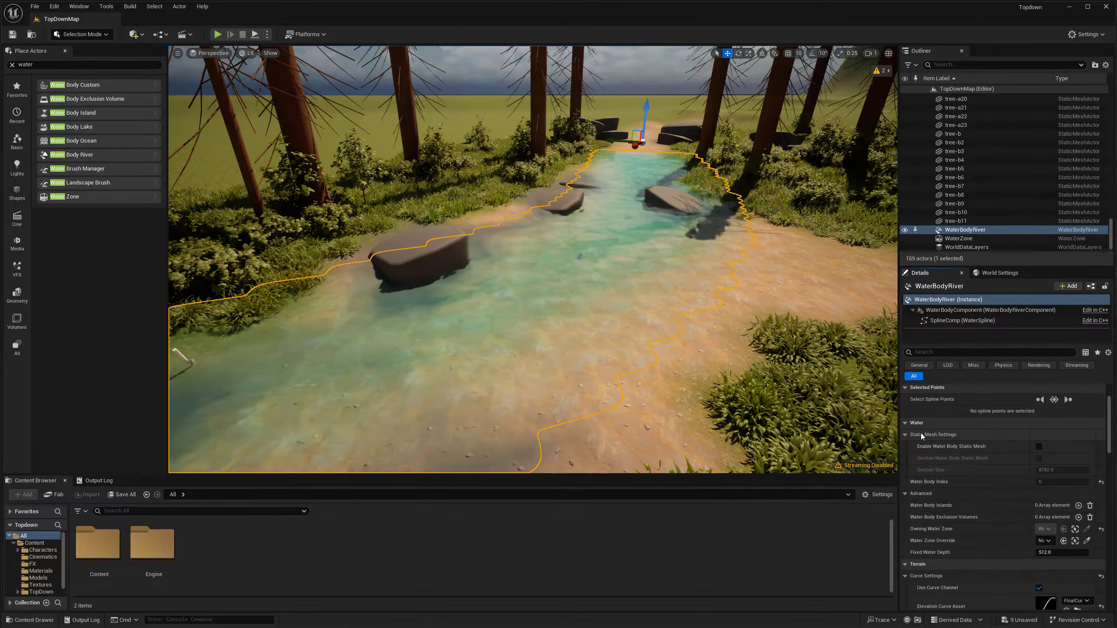
- Try extending the river beyond its far end by duplicating the last spline point, and undo it
{"action": "right_click_drag", "start_coordinate": [656, 351], "coordinate": [537, 361]}
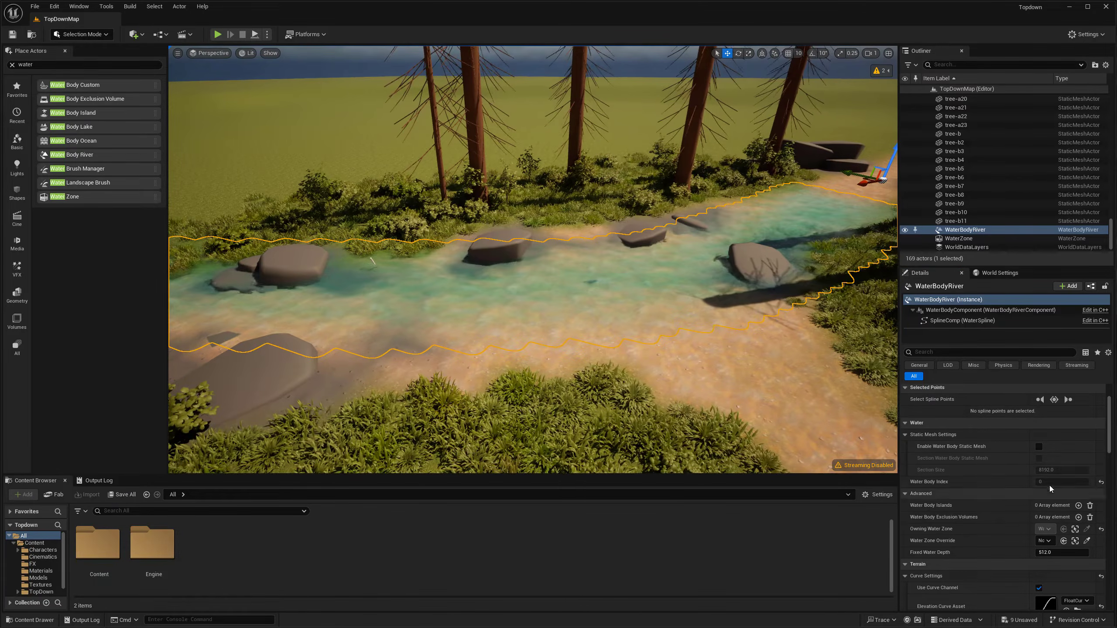
{"action": "scroll", "coordinate": [1047, 475], "scroll_direction": "up", "scroll_amount": 4}
{"action": "right_click_drag", "start_coordinate": [630, 276], "coordinate": [655, 267]}
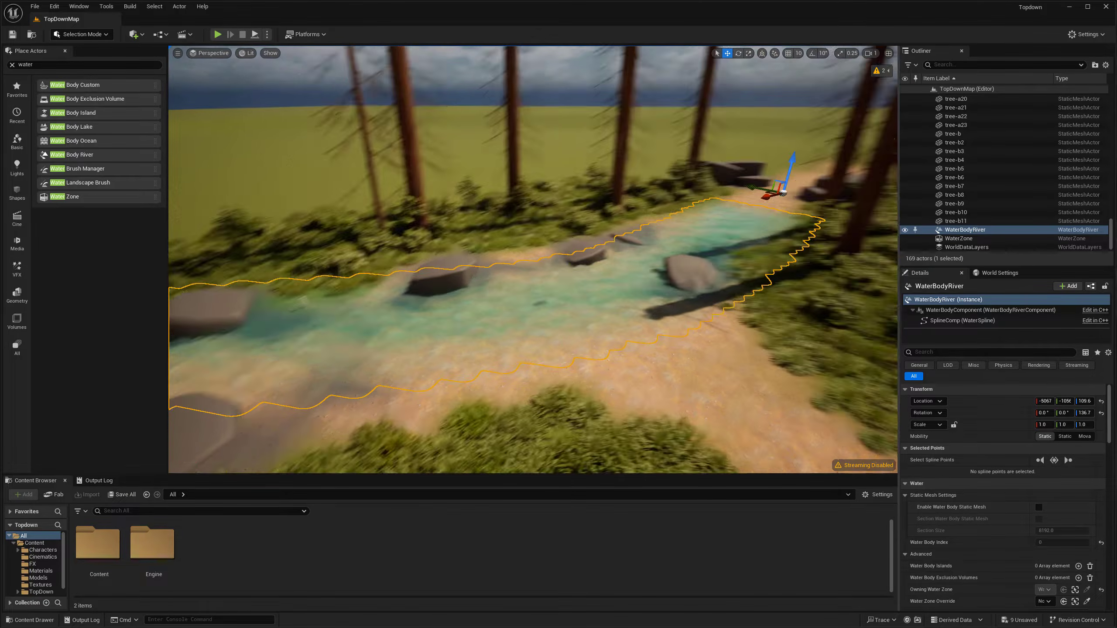
{"action": "key", "text": "g"}
{"action": "left_click", "coordinate": [530, 304]}
{"action": "right_click_drag", "start_coordinate": [530, 304], "coordinate": [459, 291]}
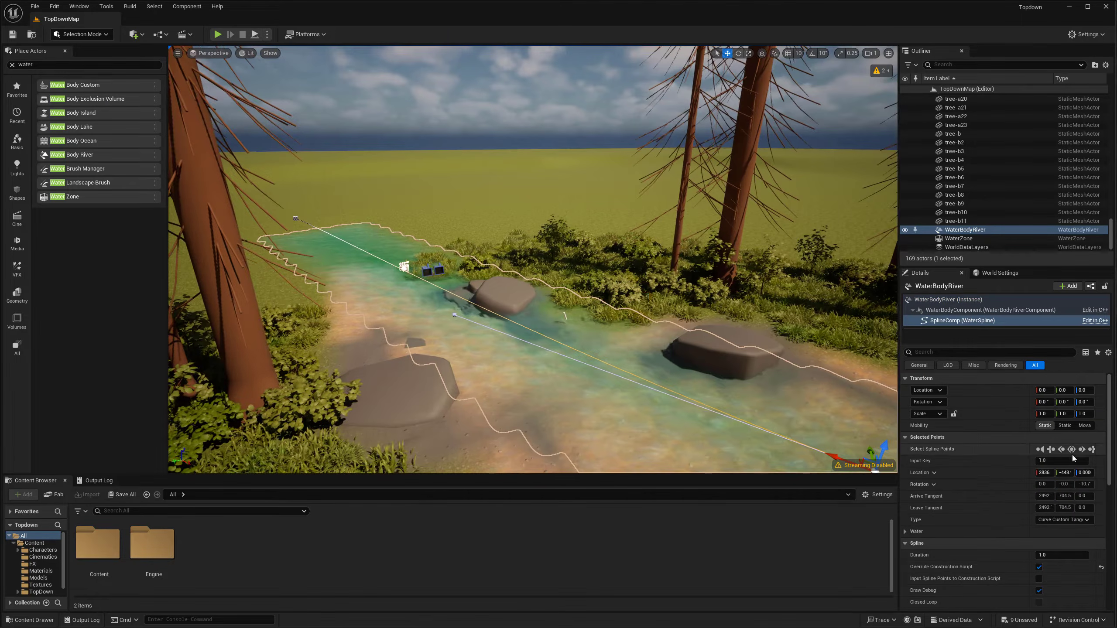
{"action": "left_click", "coordinate": [295, 218]}
{"action": "key", "text": "f"}
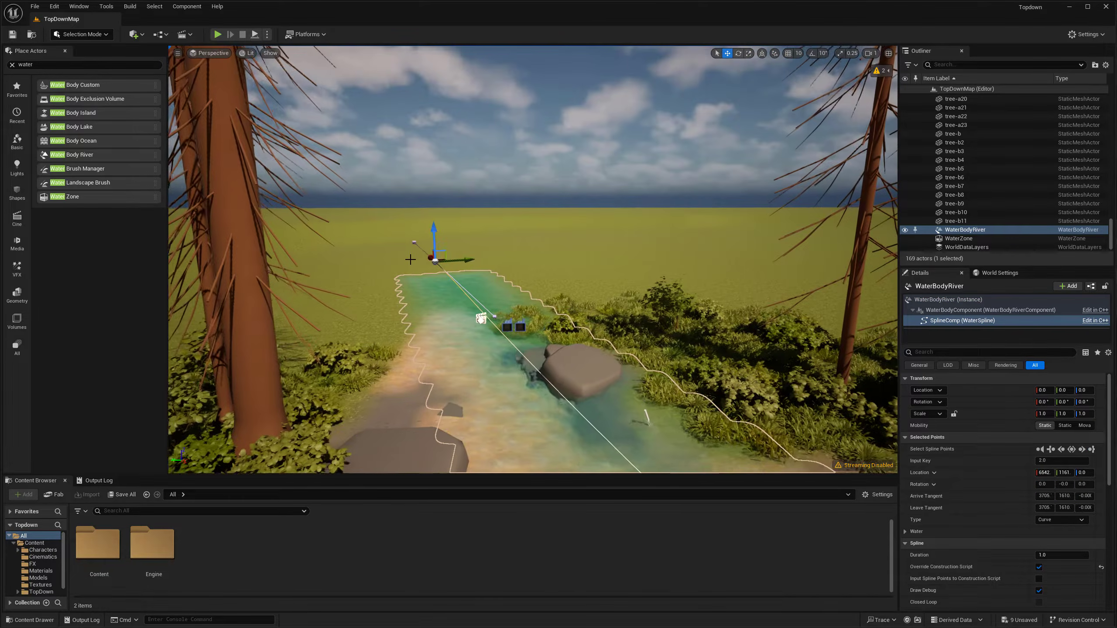
{"action": "left_click_drag", "start_coordinate": [433, 250], "coordinate": [399, 217], "text": "alt"}
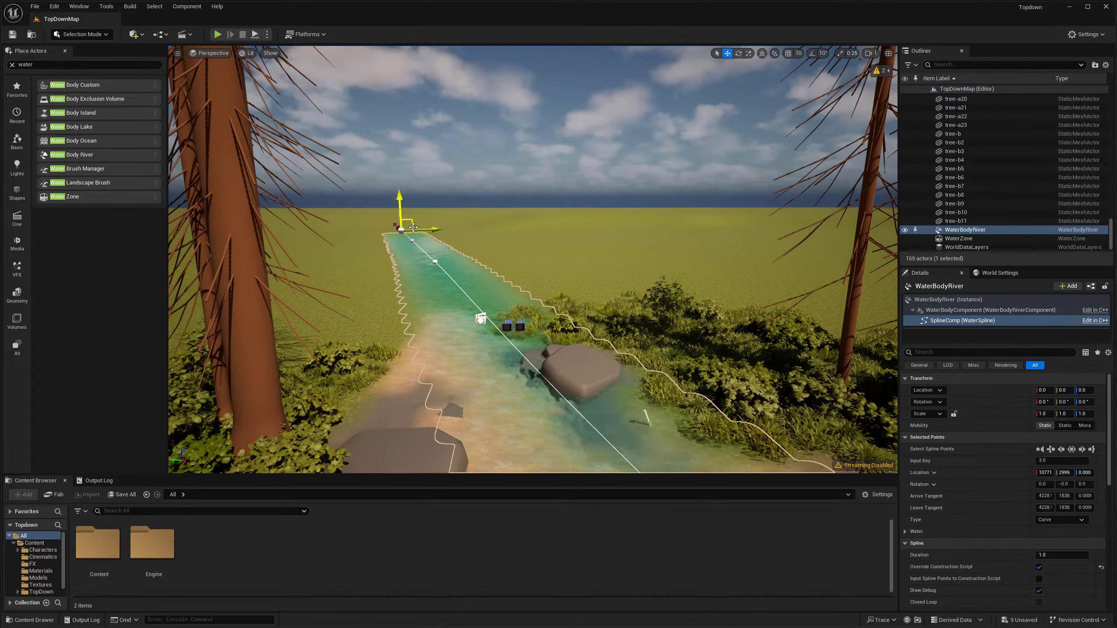
{"action": "key", "text": "ctrl+z"}
- Reselect the whole river and turn off Affects Landscape
{"action": "right_click_drag", "start_coordinate": [502, 279], "coordinate": [535, 275]}
{"action": "key", "text": "s"}
{"action": "key", "text": "g"}
{"action": "key", "text": "a"}
{"action": "key", "text": "w"}
{"action": "key", "text": "g"}
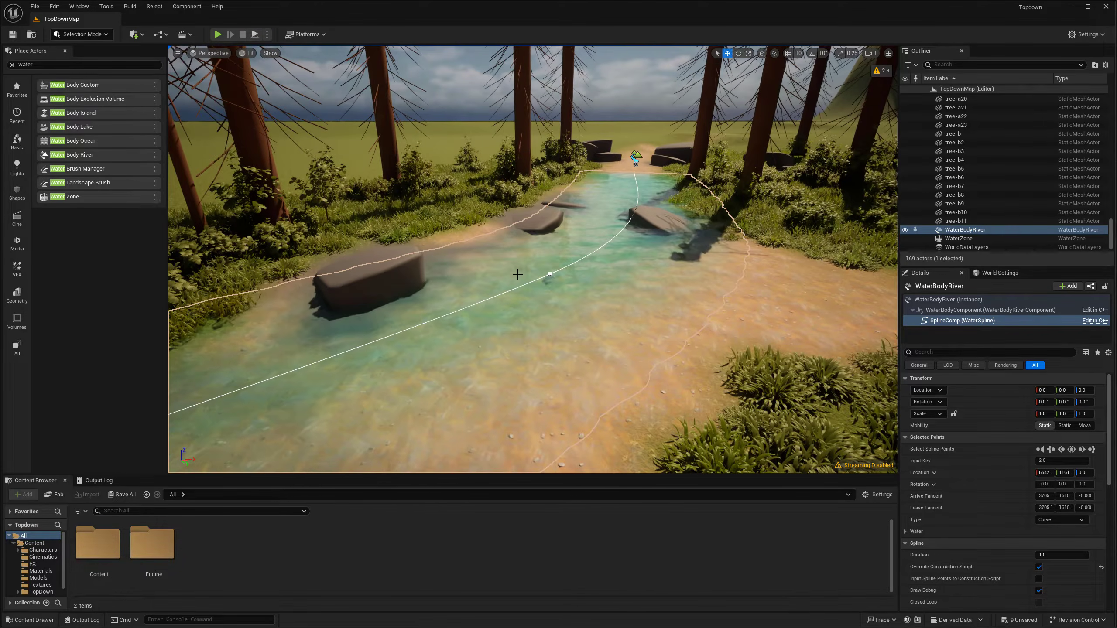
{"action": "left_click", "coordinate": [636, 157]}
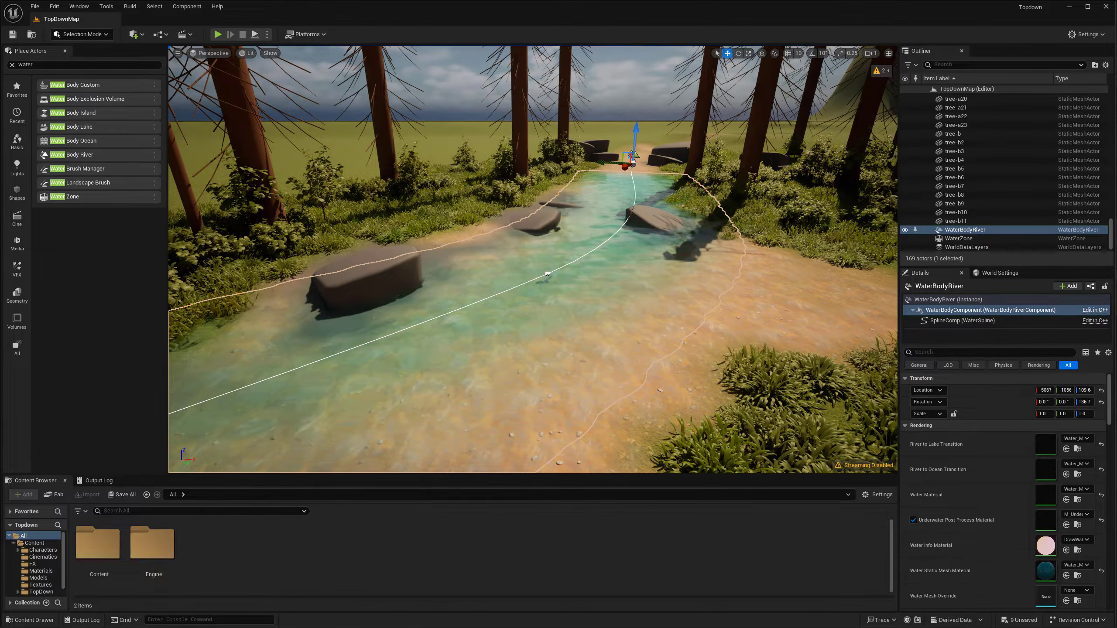
{"action": "left_click", "coordinate": [594, 267]}
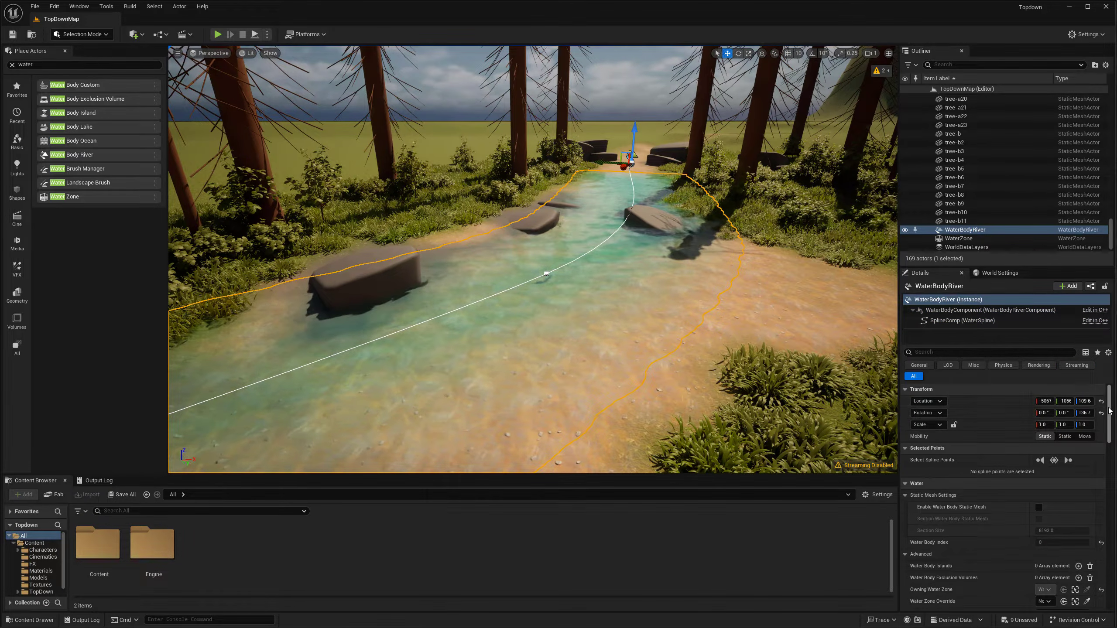
{"action": "scroll", "coordinate": [1045, 484], "scroll_direction": "down", "scroll_amount": 4}
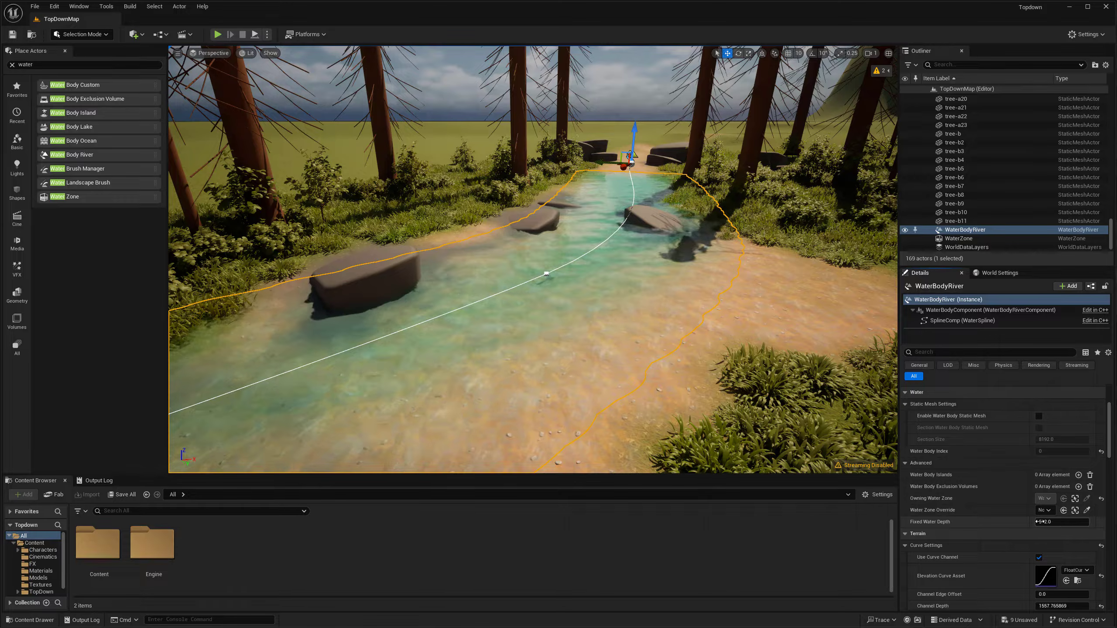
{"action": "scroll", "coordinate": [1068, 532], "scroll_direction": "down", "scroll_amount": 5}
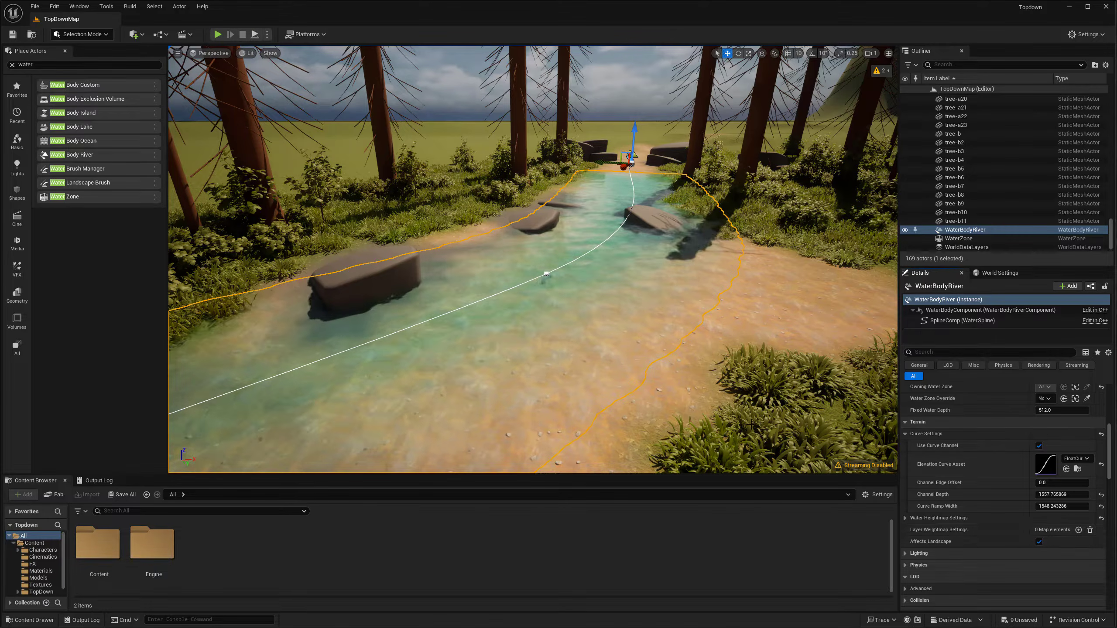
{"action": "left_click", "coordinate": [1039, 541]}
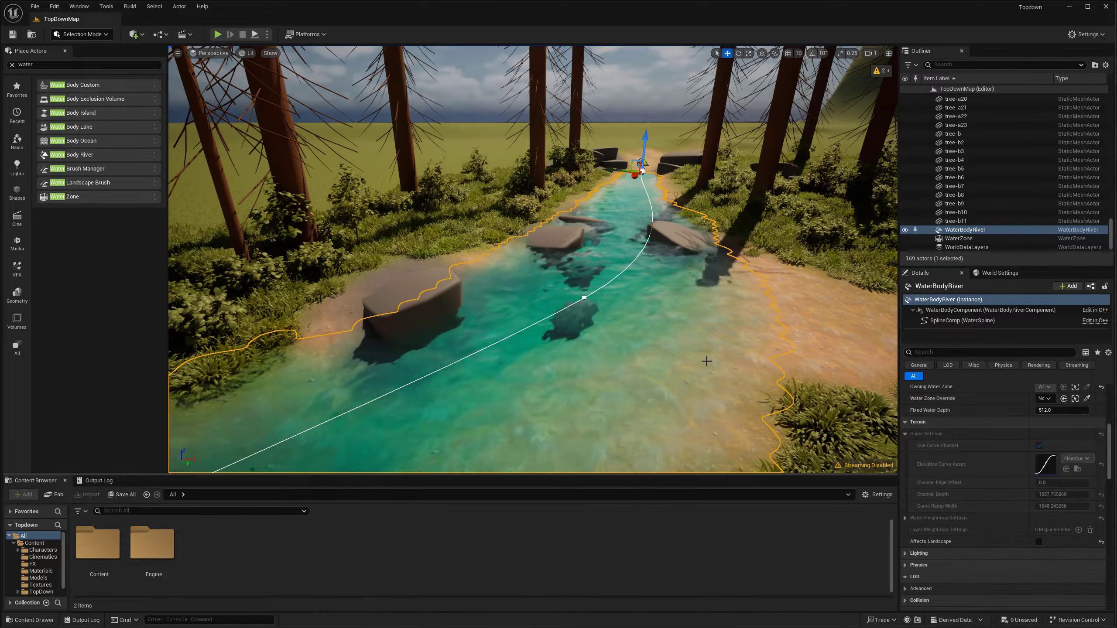
- Shift the river's middle spline point lengthwise along the course and check the flow between the rocks
{"action": "right_click_drag", "start_coordinate": [695, 345], "coordinate": [691, 361]}
{"action": "key", "text": "s"}
{"action": "key", "text": "g"}
{"action": "left_click", "coordinate": [562, 223]}
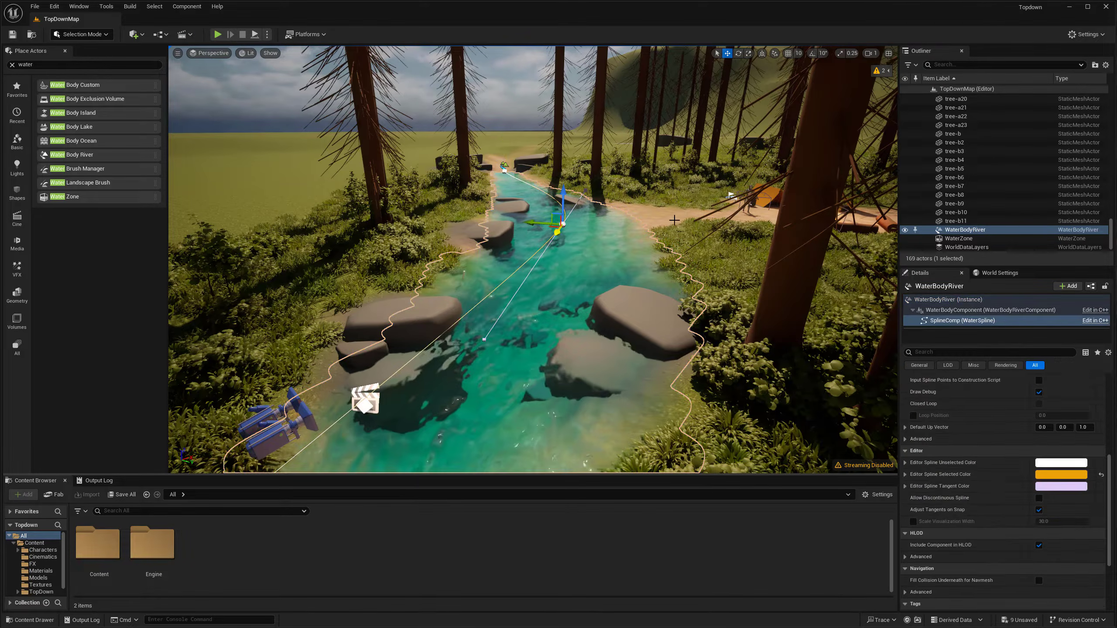
{"action": "right_click_drag", "start_coordinate": [633, 220], "coordinate": [630, 227]}
{"action": "key", "text": "d"}
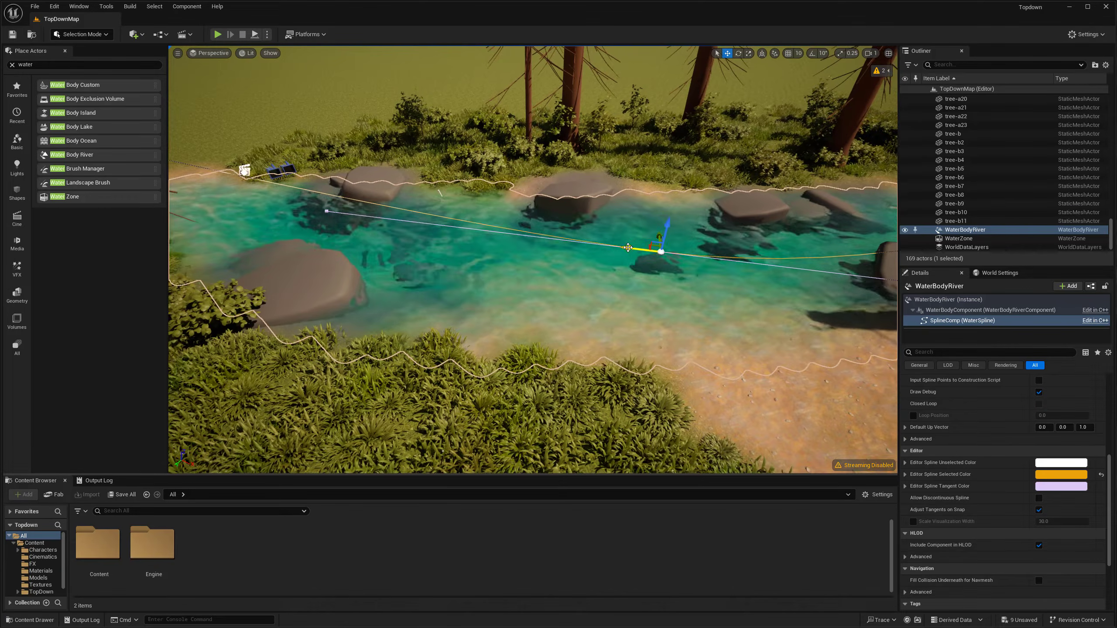
{"action": "left_click_drag", "start_coordinate": [629, 247], "coordinate": [579, 241]}
{"action": "key", "text": "w"}
{"action": "right_click_drag", "start_coordinate": [652, 305], "coordinate": [655, 328]}
{"action": "key", "text": "g"}
{"action": "mouse_move", "coordinate": [585, 324]}
{"action": "right_mouse_down"}
{"action": "mouse_move", "coordinate": [609, 324]}
{"action": "mouse_move", "coordinate": [599, 311]}
{"action": "mouse_move", "coordinate": [591, 322]}
{"action": "right_mouse_up"}
{"action": "key", "text": "s"}
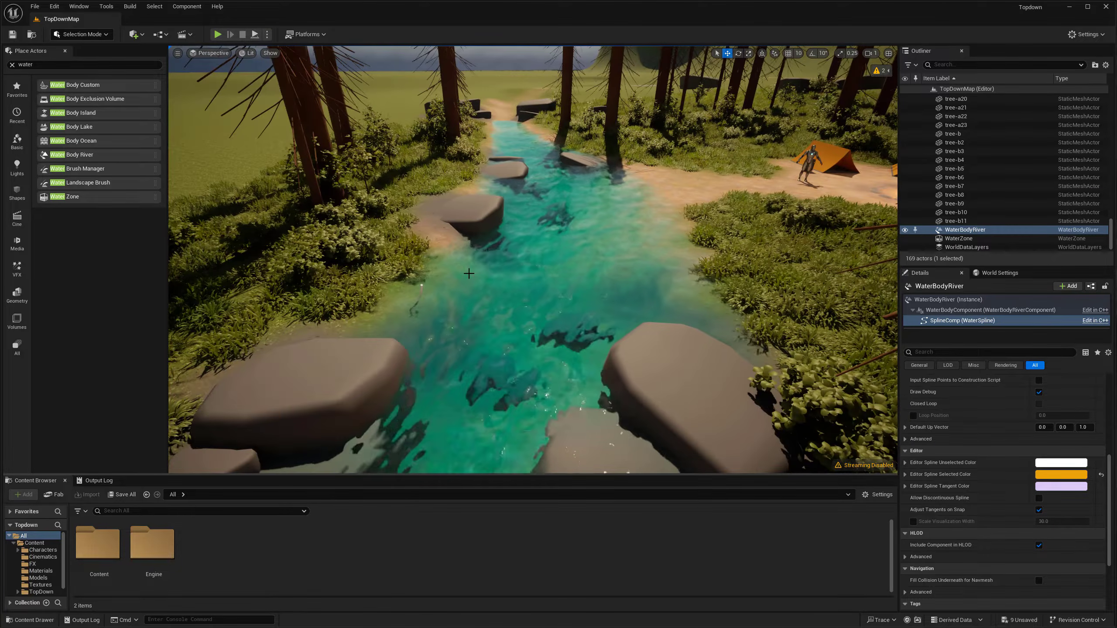
- Examine the river's shoreline and its Rendering materials, including the River to Lake and River to Ocean transitions
{"action": "key", "text": "w"}
{"action": "right_click_drag", "start_coordinate": [576, 279], "coordinate": [589, 259]}
{"action": "left_click", "coordinate": [576, 279]}
{"action": "key", "text": "d"}
{"action": "key", "text": "g"}
{"action": "key", "text": "g"}
{"action": "key", "text": "w"}
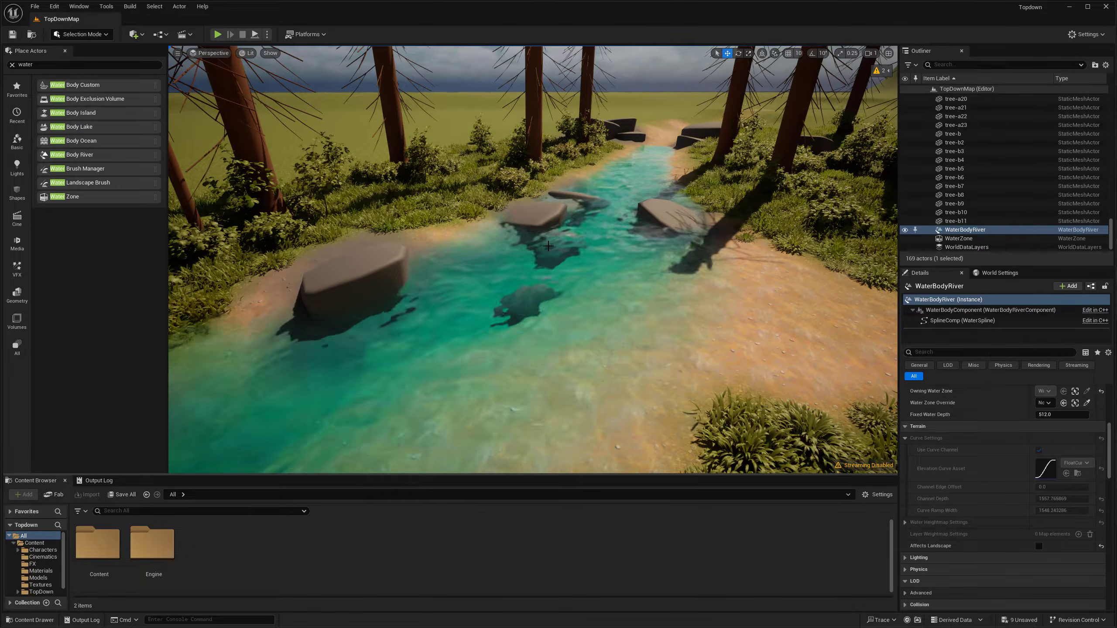
{"action": "left_click_drag", "start_coordinate": [1109, 445], "coordinate": [1116, 477]}
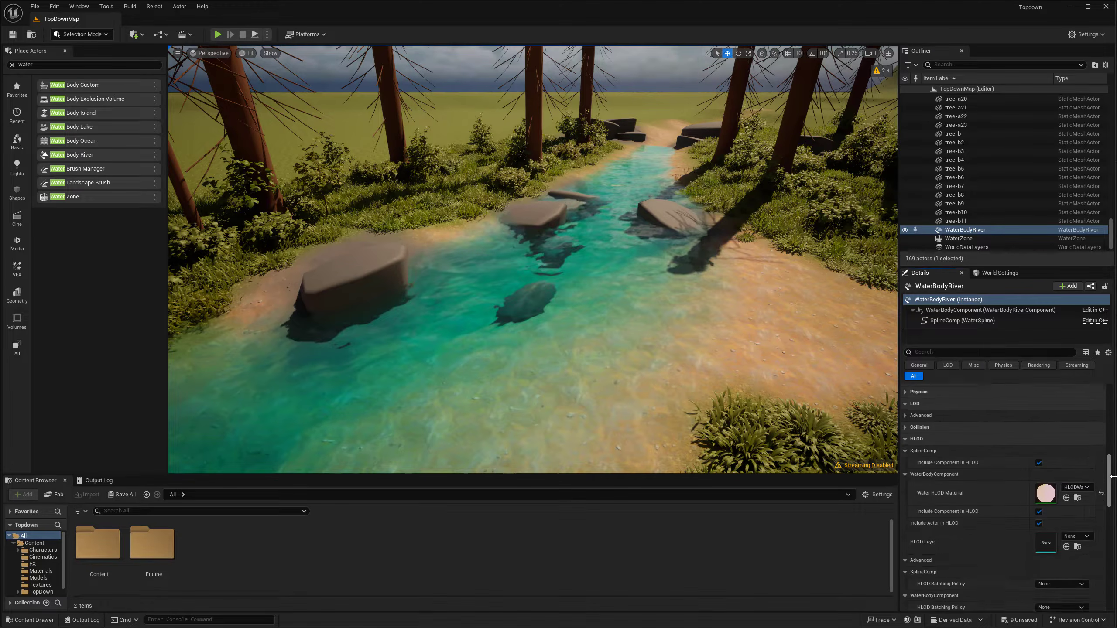
{"action": "scroll", "coordinate": [1097, 533], "scroll_direction": "down", "scroll_amount": 10}
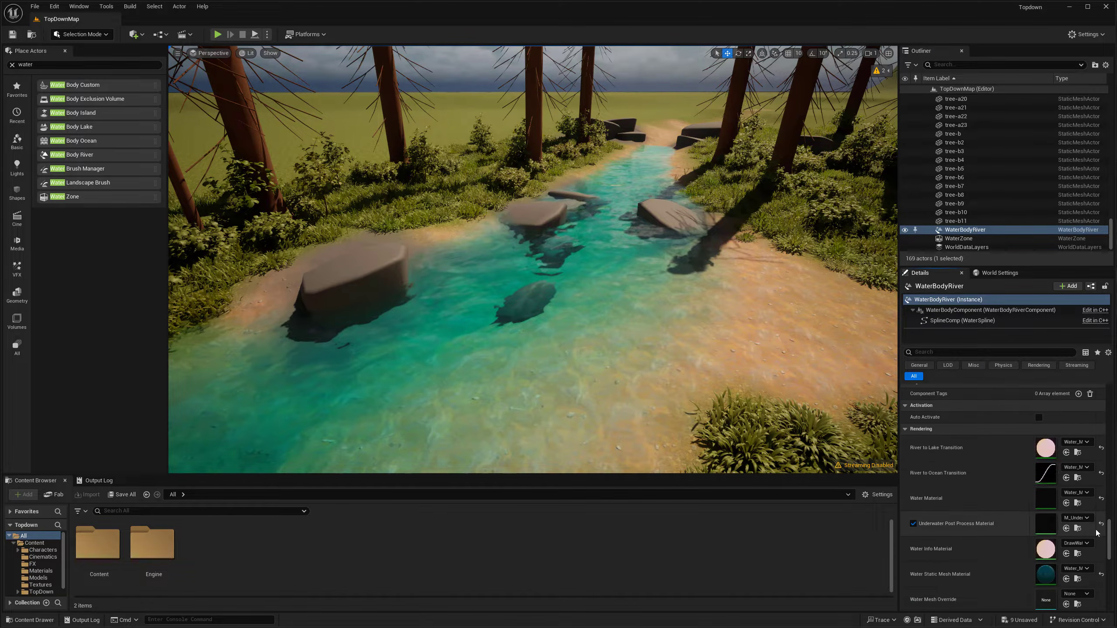
{"action": "scroll", "coordinate": [916, 495], "scroll_direction": "down", "scroll_amount": 1}
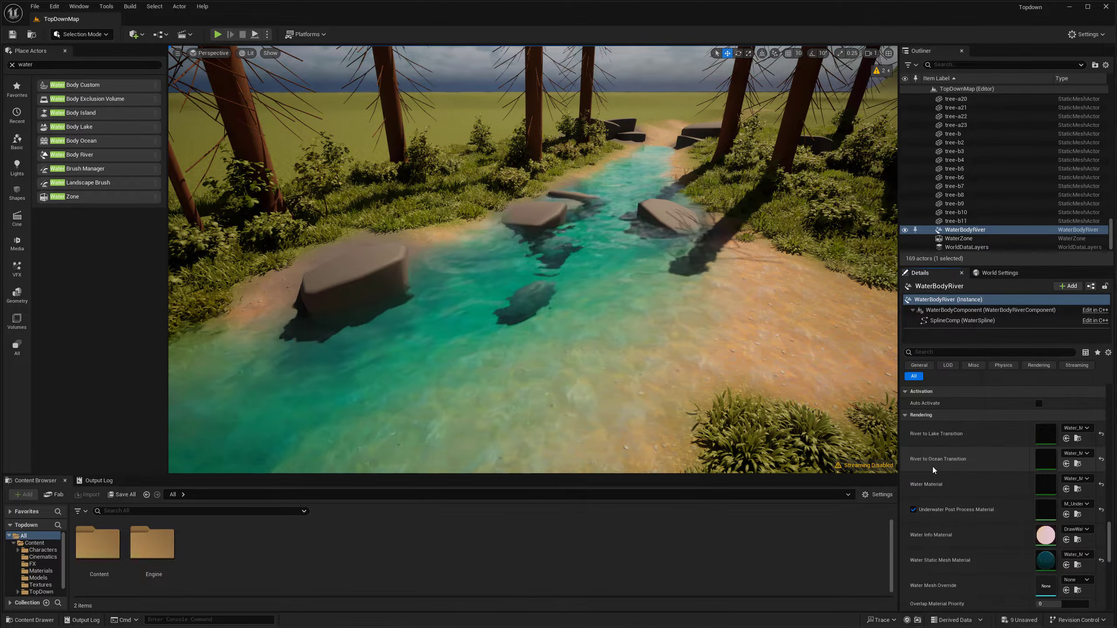
- Try out a Water Body Lake beyond the river's end by placing it and moving it there, and delete it again
{"action": "right_click_drag", "start_coordinate": [610, 369], "coordinate": [385, 266]}
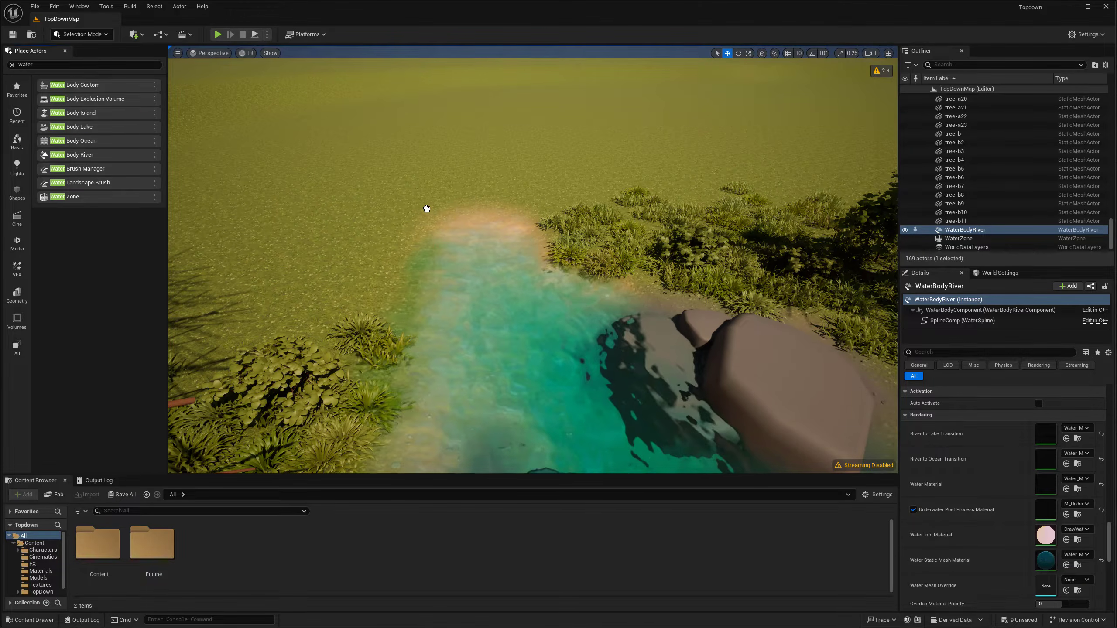
{"action": "left_click_drag", "start_coordinate": [461, 217], "coordinate": [466, 162]}
{"action": "key", "text": "s"}
{"action": "right_click_drag", "start_coordinate": [466, 162], "coordinate": [460, 180]}
{"action": "right_click_drag", "start_coordinate": [630, 237], "coordinate": [686, 233]}
{"action": "key", "text": "e"}
{"action": "left_click_drag", "start_coordinate": [628, 240], "coordinate": [614, 264]}
{"action": "key", "text": "w"}
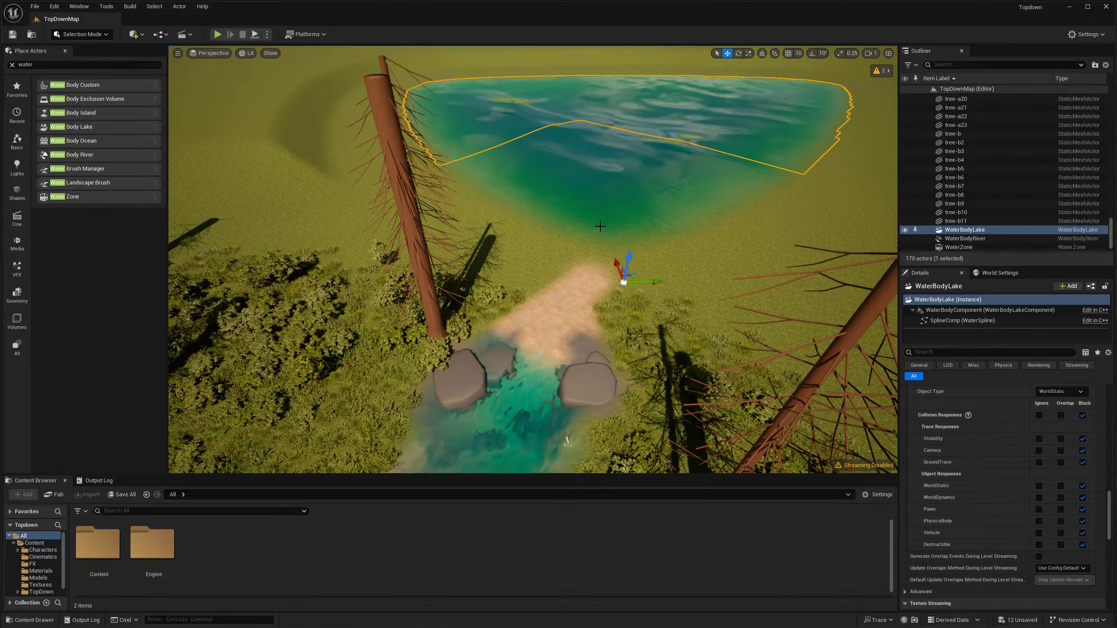
{"action": "key", "text": "Delete"}
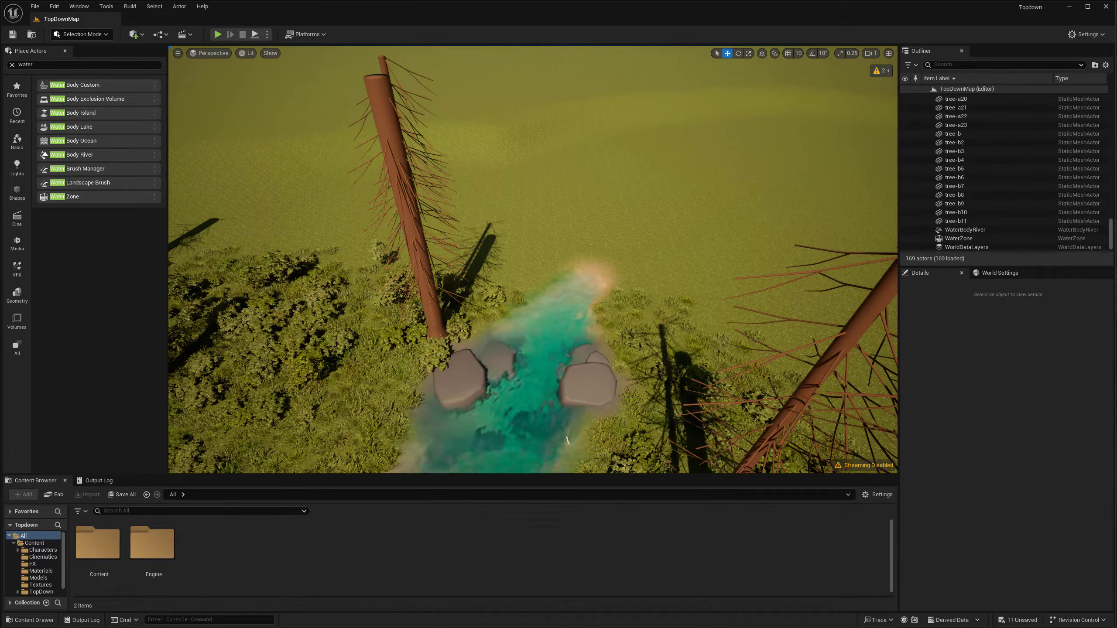
- Select the river and open its Water Material from the Rendering settings for editing
{"action": "left_click", "coordinate": [567, 440]}
{"action": "right_click_drag", "start_coordinate": [567, 440], "coordinate": [563, 409]}
{"action": "scroll", "coordinate": [973, 447], "scroll_direction": "down", "scroll_amount": 1}
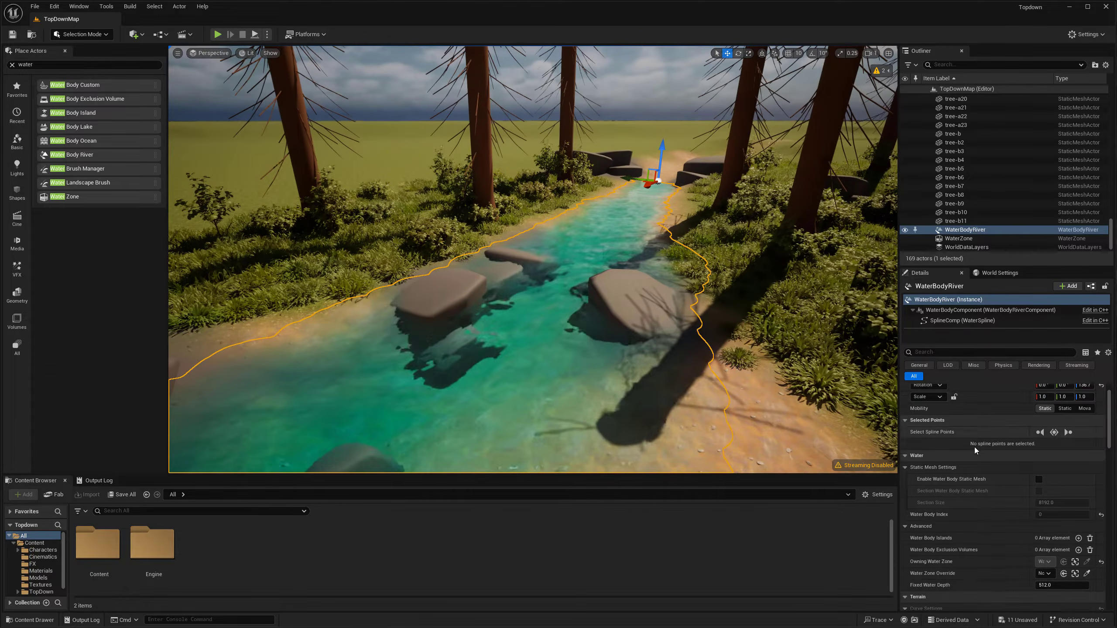
{"action": "scroll", "coordinate": [973, 447], "scroll_direction": "down", "scroll_amount": 10}
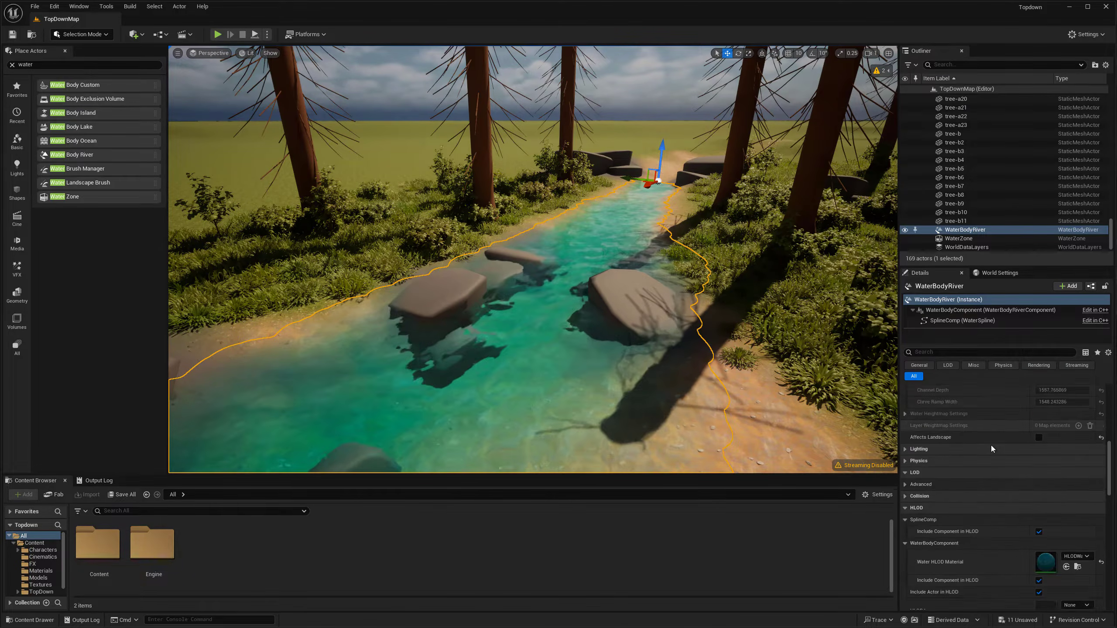
{"action": "scroll", "coordinate": [991, 446], "scroll_direction": "down", "scroll_amount": 8}
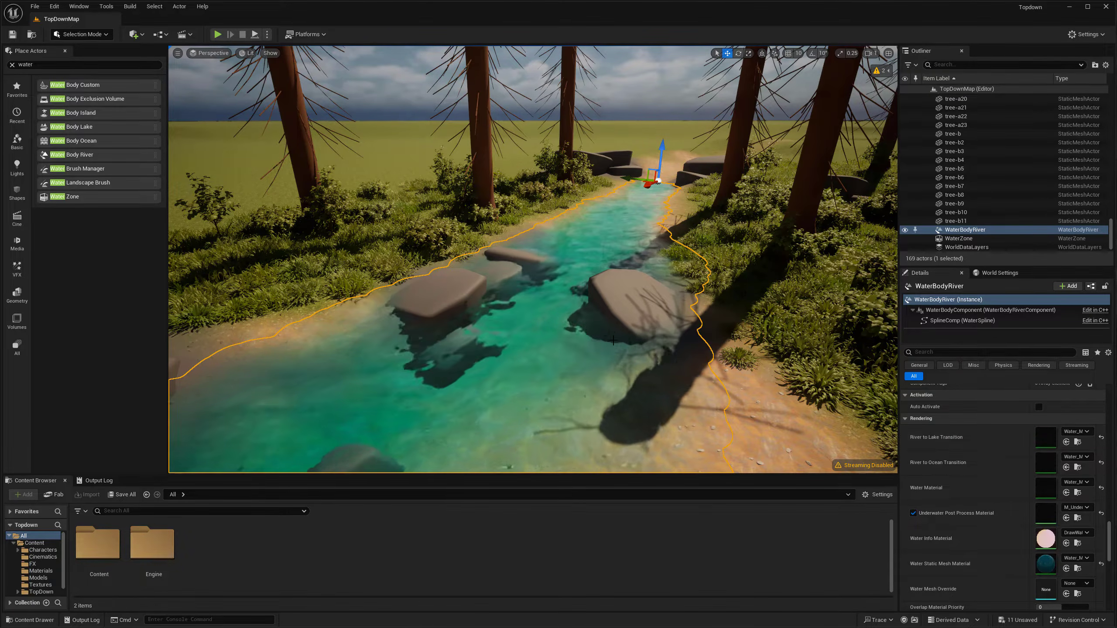
{"action": "key", "text": "s"}
{"action": "right_click_drag", "start_coordinate": [613, 340], "coordinate": [600, 360]}
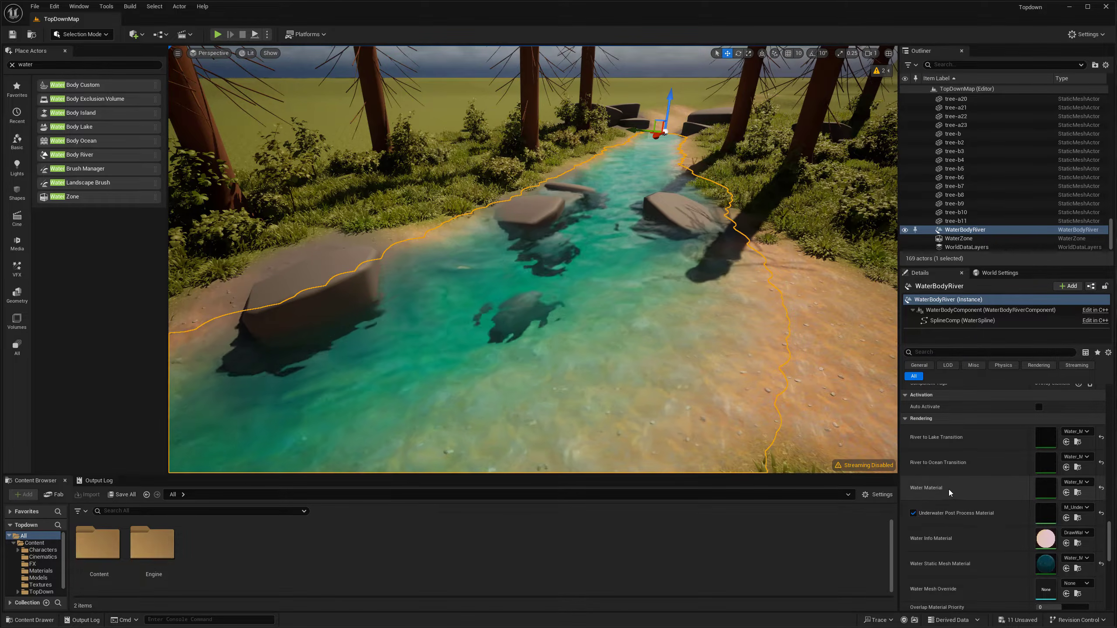
{"action": "double_click", "coordinate": [1045, 488]}
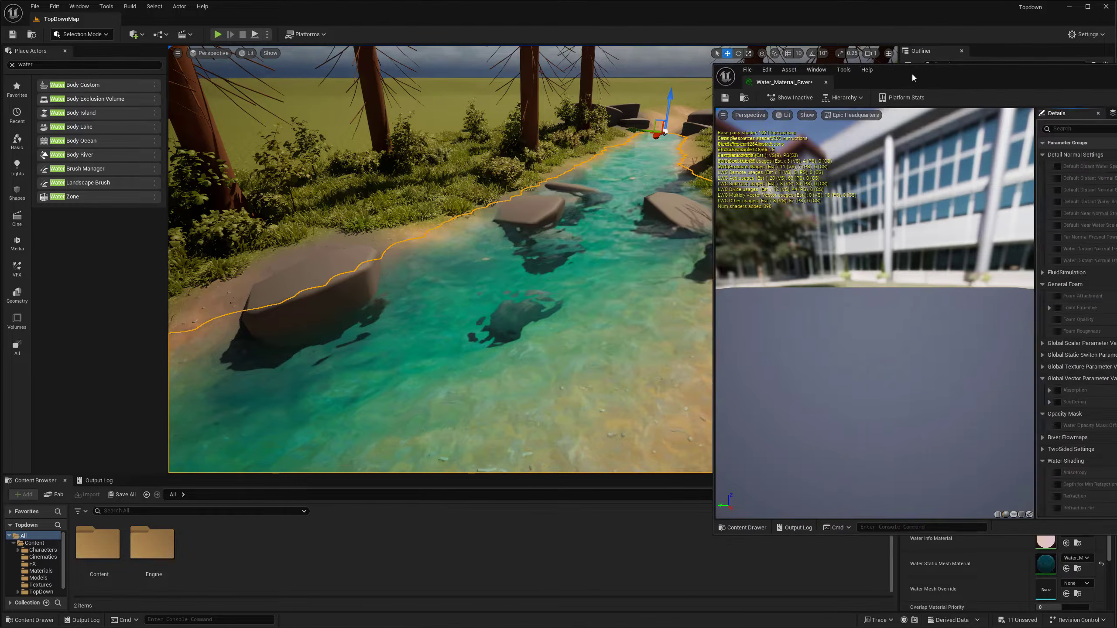
- Place and narrow the Water_Material_River editor beside the river view, and switch the viewport to game view
{"action": "left_click_drag", "start_coordinate": [910, 77], "coordinate": [640, 77]}
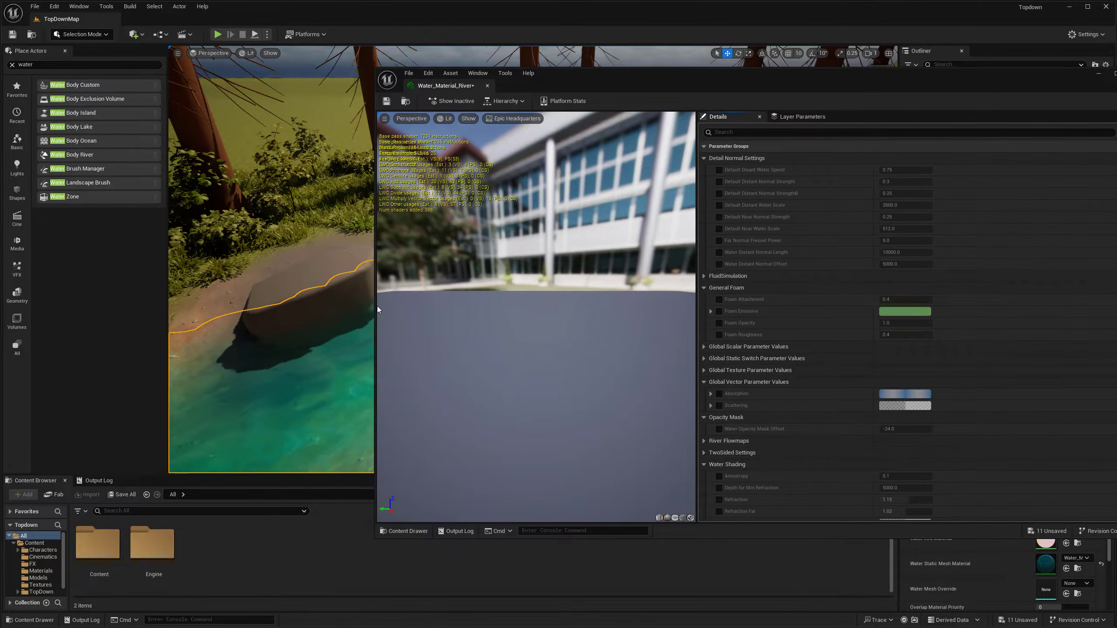
{"action": "left_click_drag", "start_coordinate": [377, 306], "coordinate": [659, 306]}
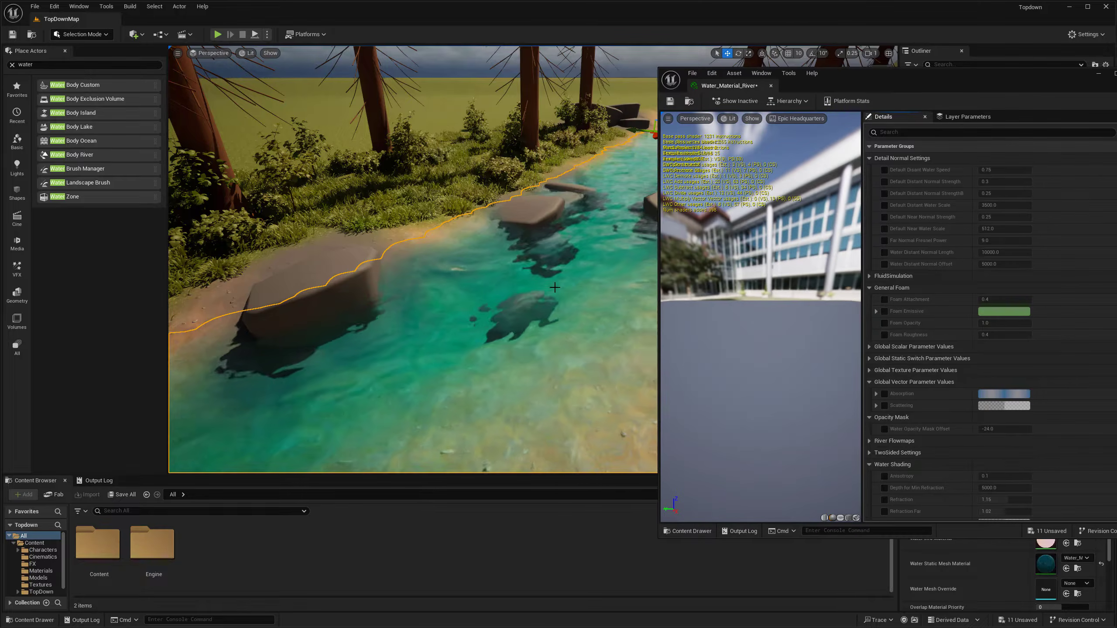
{"action": "right_click_drag", "start_coordinate": [555, 287], "coordinate": [587, 313]}
{"action": "key", "text": "g"}
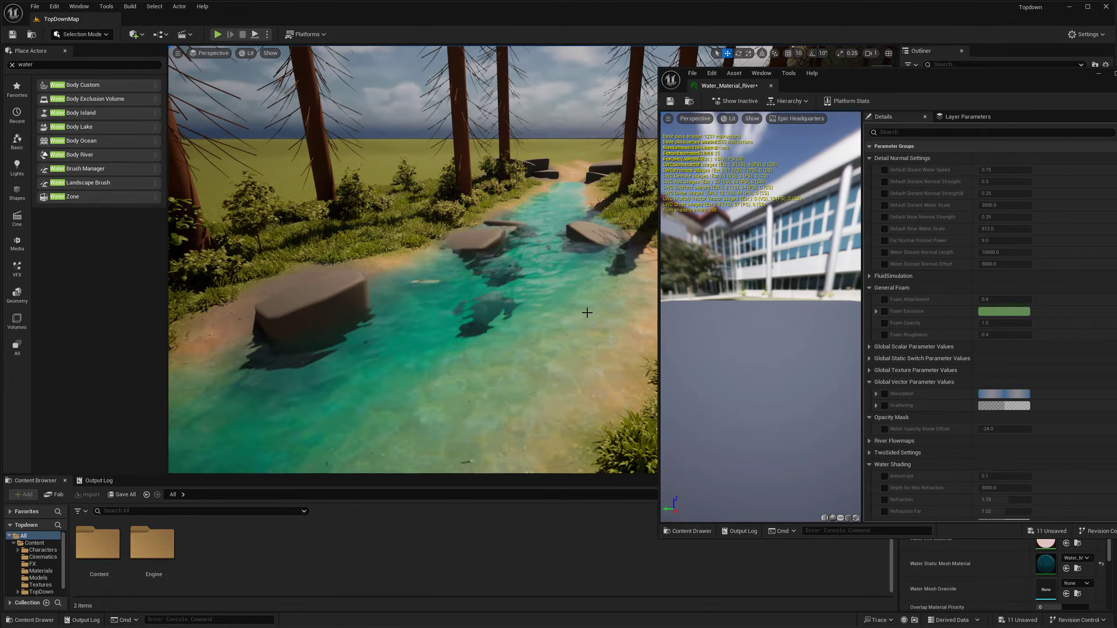
{"action": "left_click_drag", "start_coordinate": [894, 86], "coordinate": [843, 87]}
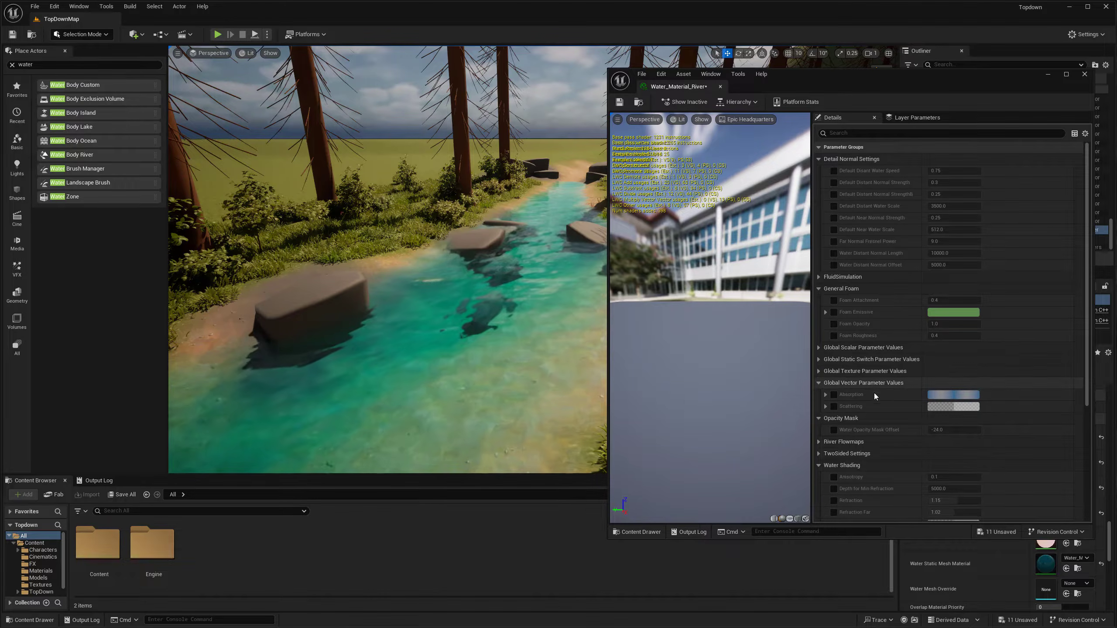
- Enable the Absorption override under Global Vector Parameter Values of the river material
{"action": "left_click", "coordinate": [817, 385]}
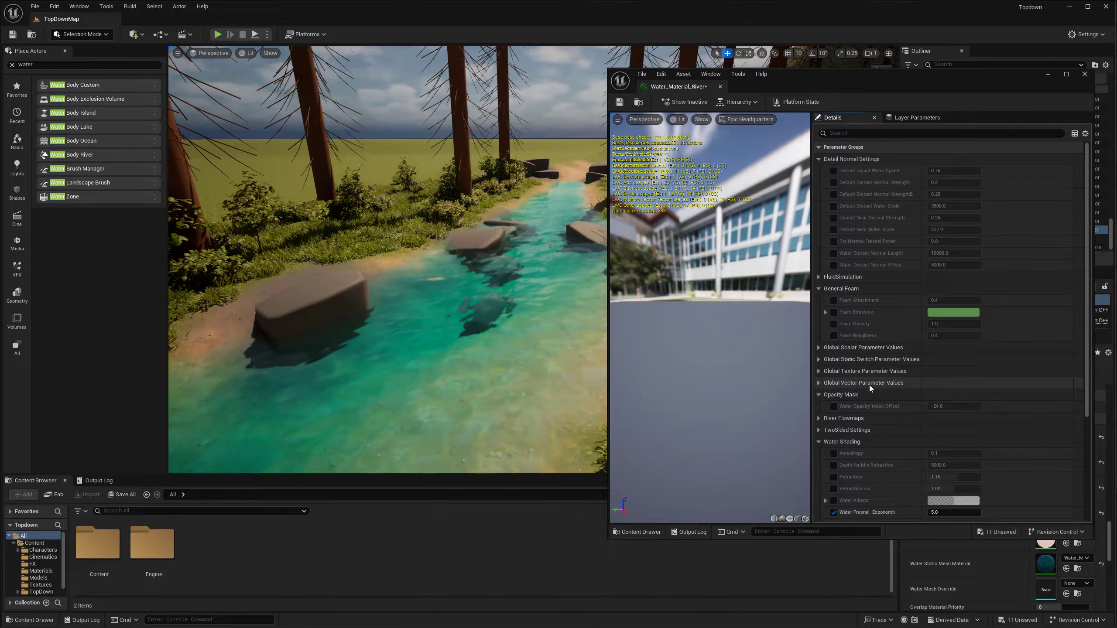
{"action": "left_click", "coordinate": [819, 383]}
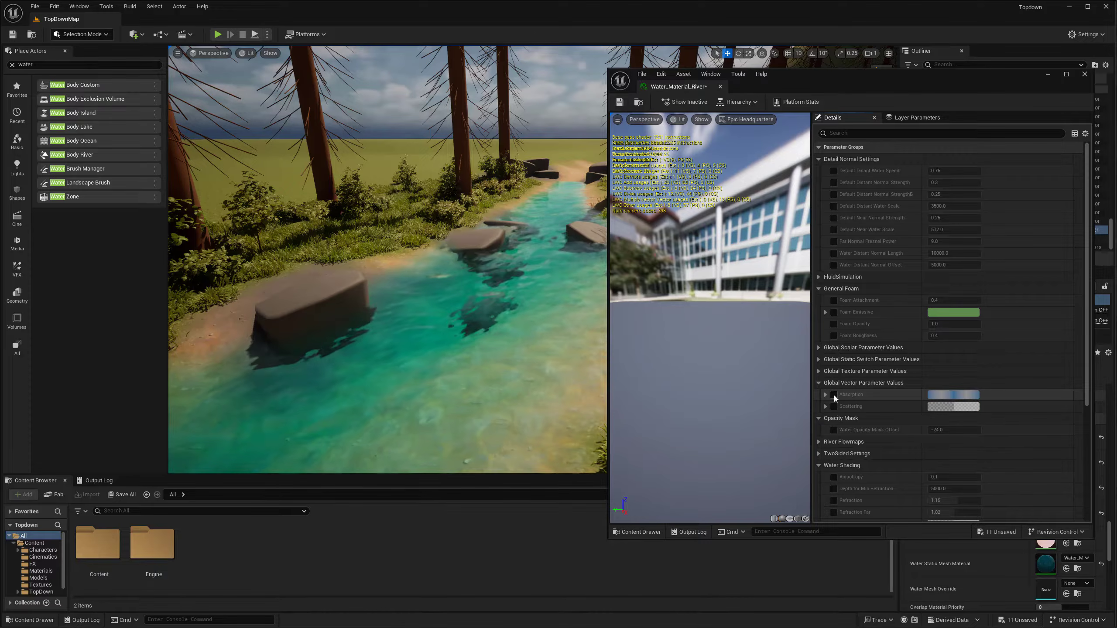
{"action": "left_click", "coordinate": [833, 395]}
- Try an orange and a purple Absorption colour on the river and discard both
{"action": "left_click", "coordinate": [943, 396]}
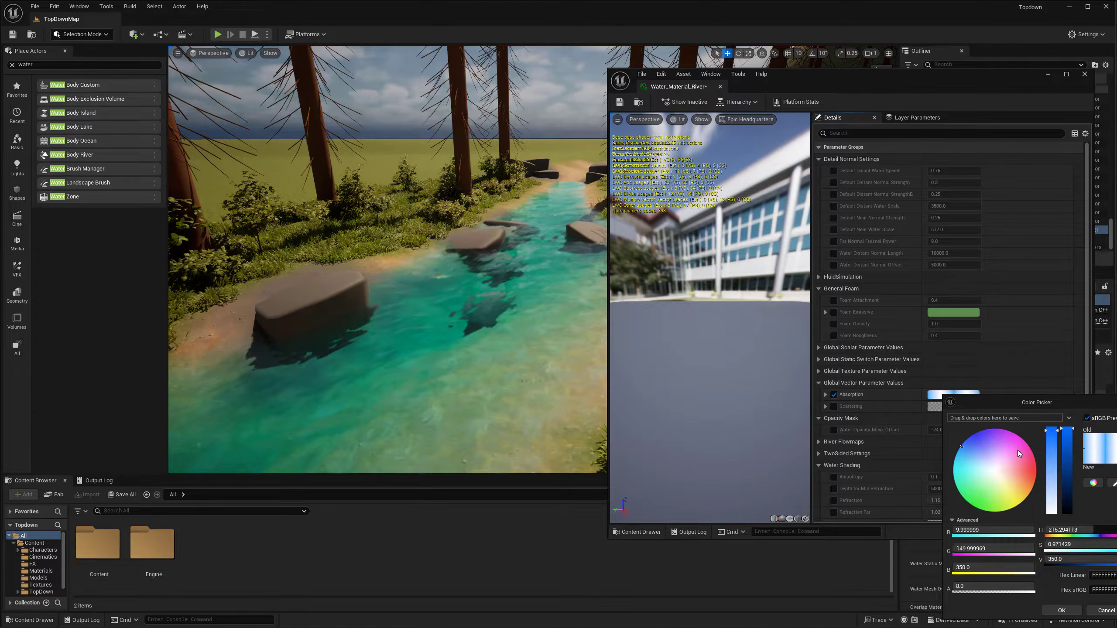
{"action": "left_click_drag", "start_coordinate": [1017, 450], "coordinate": [1035, 488]}
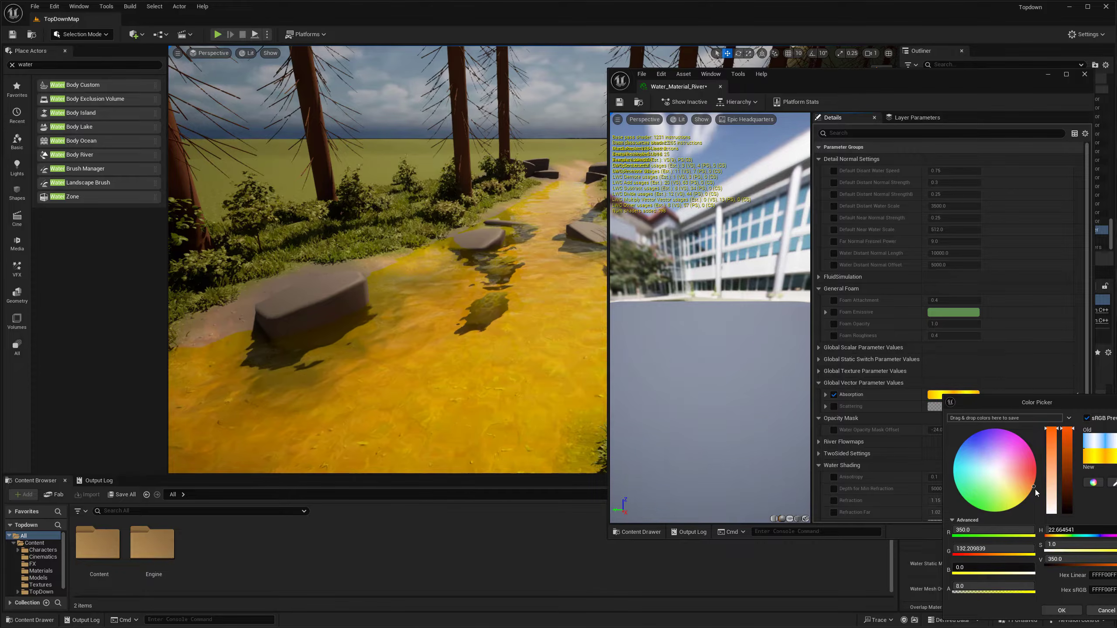
{"action": "left_click", "coordinate": [1097, 610]}
{"action": "left_click", "coordinate": [954, 394]}
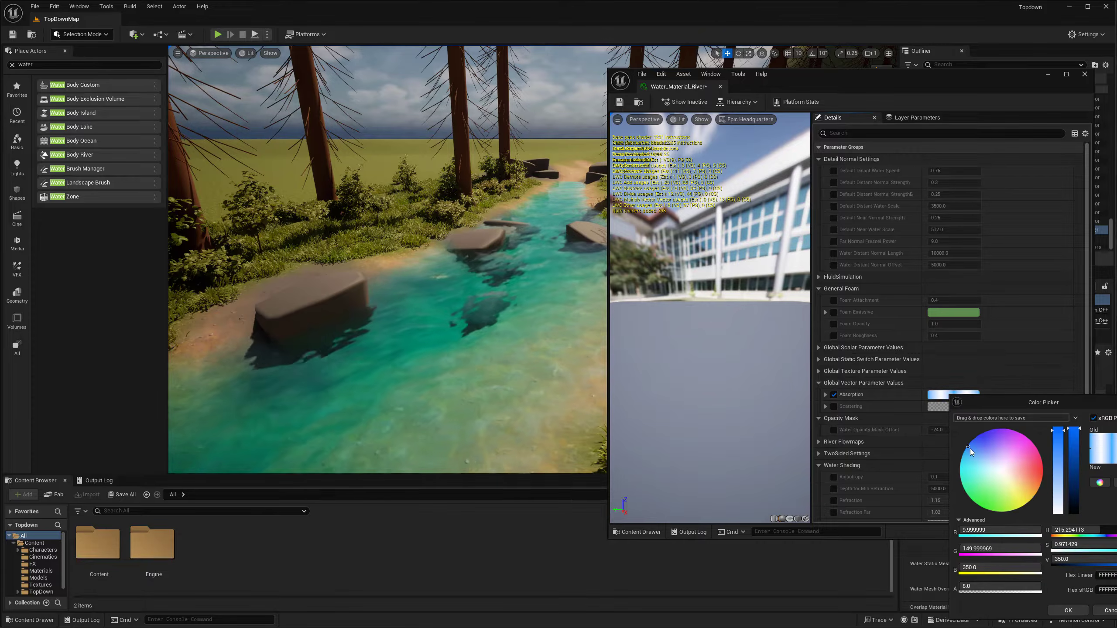
{"action": "left_click_drag", "start_coordinate": [970, 449], "coordinate": [1000, 436]}
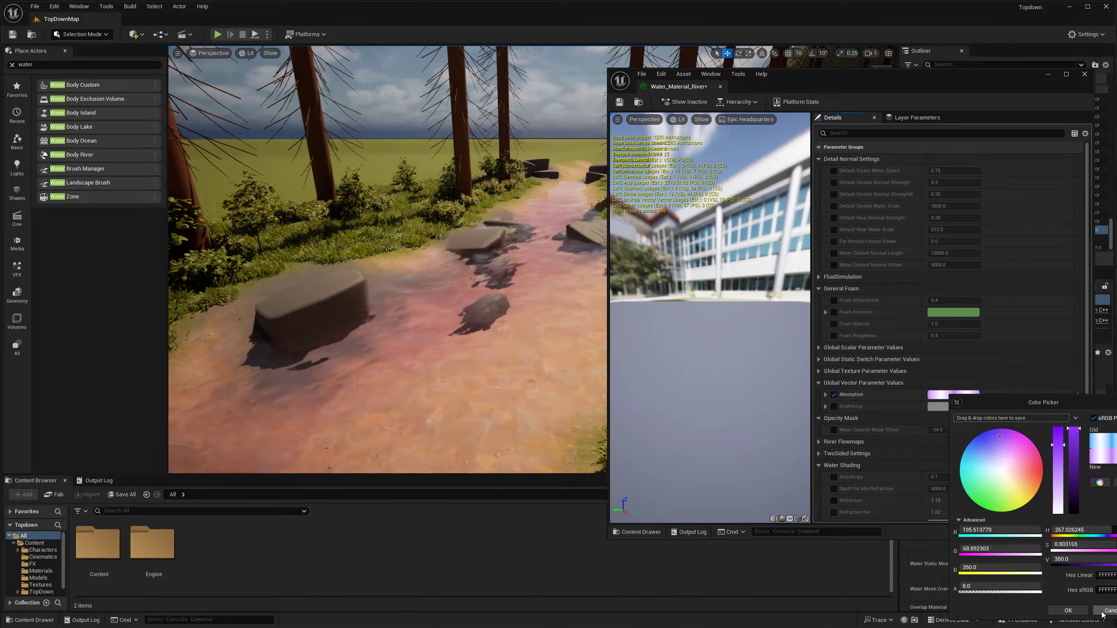
{"action": "left_click", "coordinate": [1104, 611]}
- Change the Absorption colour to an orange with hue about 27, saturation about 0.47 and value 100
{"action": "left_click", "coordinate": [953, 395]}
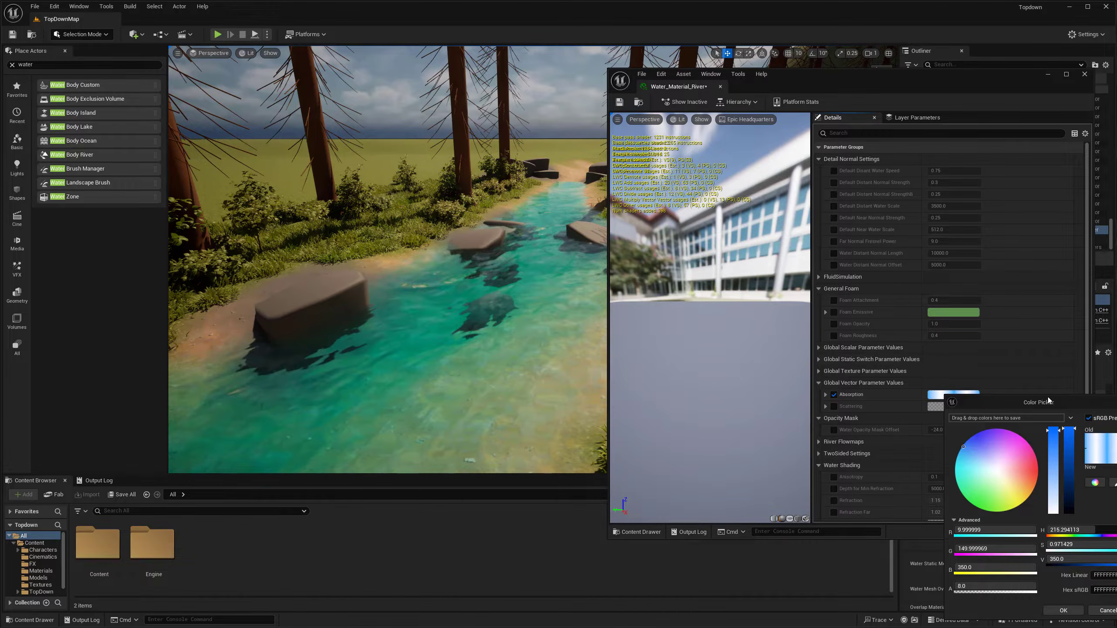
{"action": "left_click_drag", "start_coordinate": [1047, 399], "coordinate": [788, 358]}
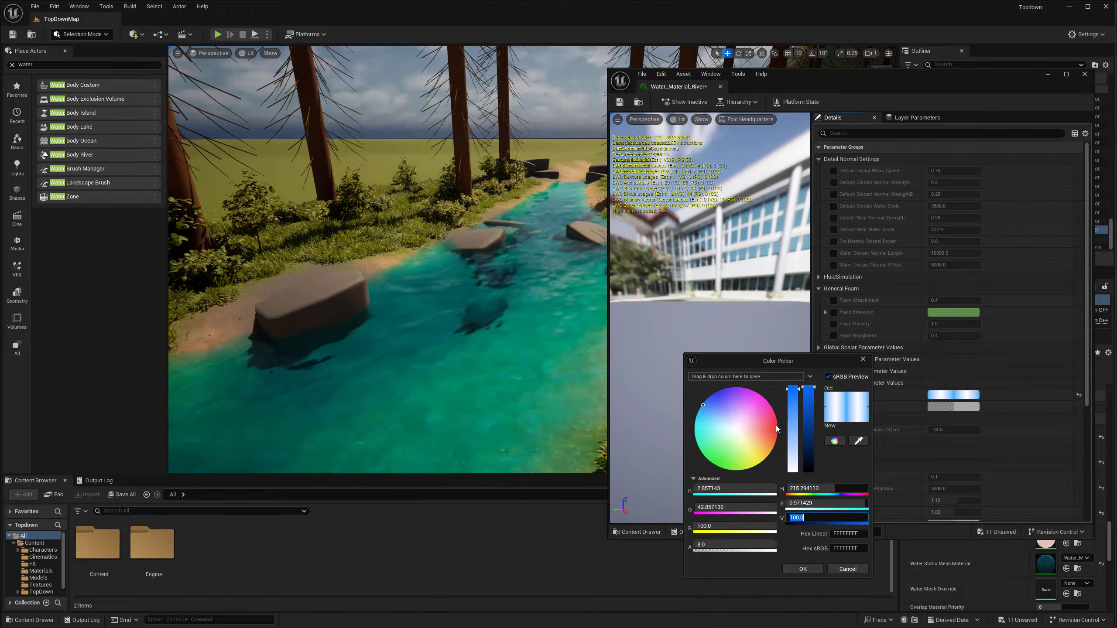
{"action": "left_click_drag", "start_coordinate": [770, 442], "coordinate": [764, 449]}
{"action": "left_click", "coordinate": [792, 424]}
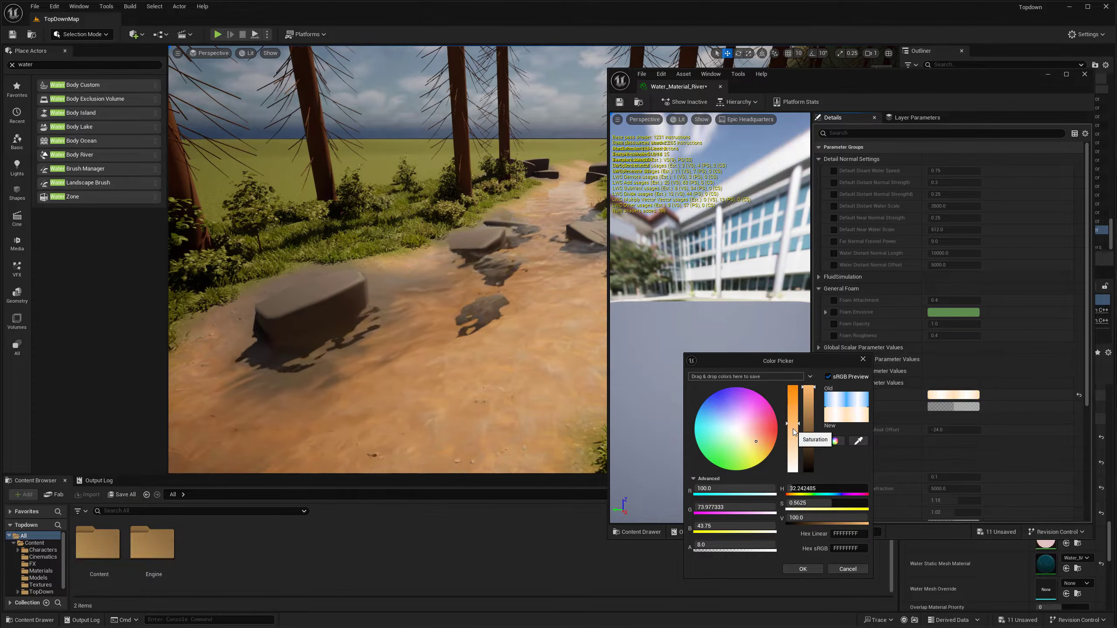
{"action": "left_click", "coordinate": [792, 427]}
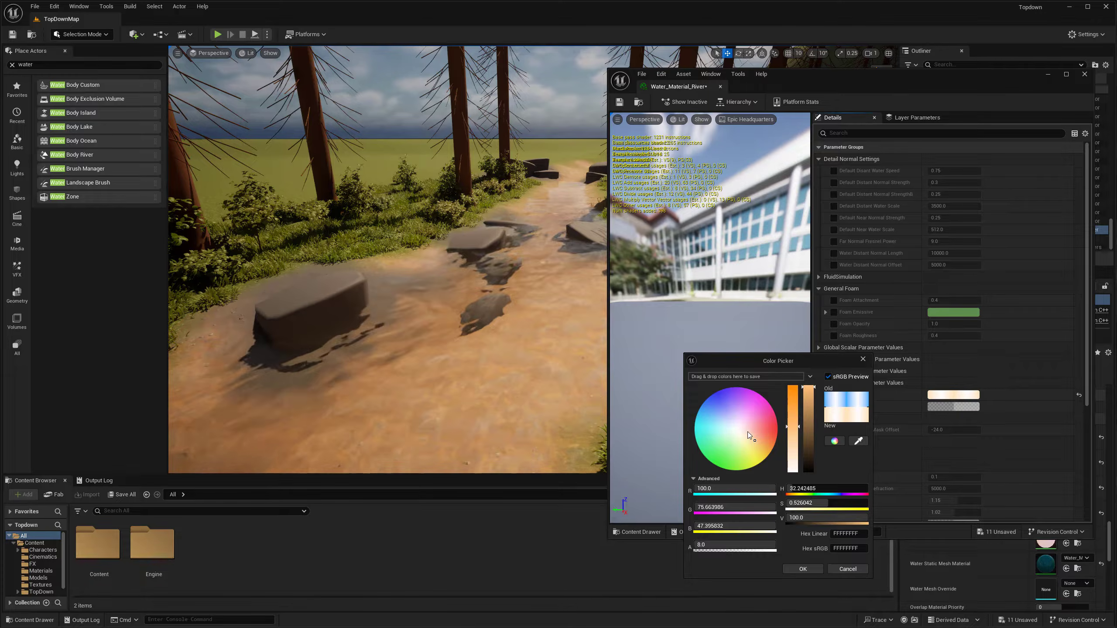
{"action": "left_click_drag", "start_coordinate": [748, 433], "coordinate": [754, 438]}
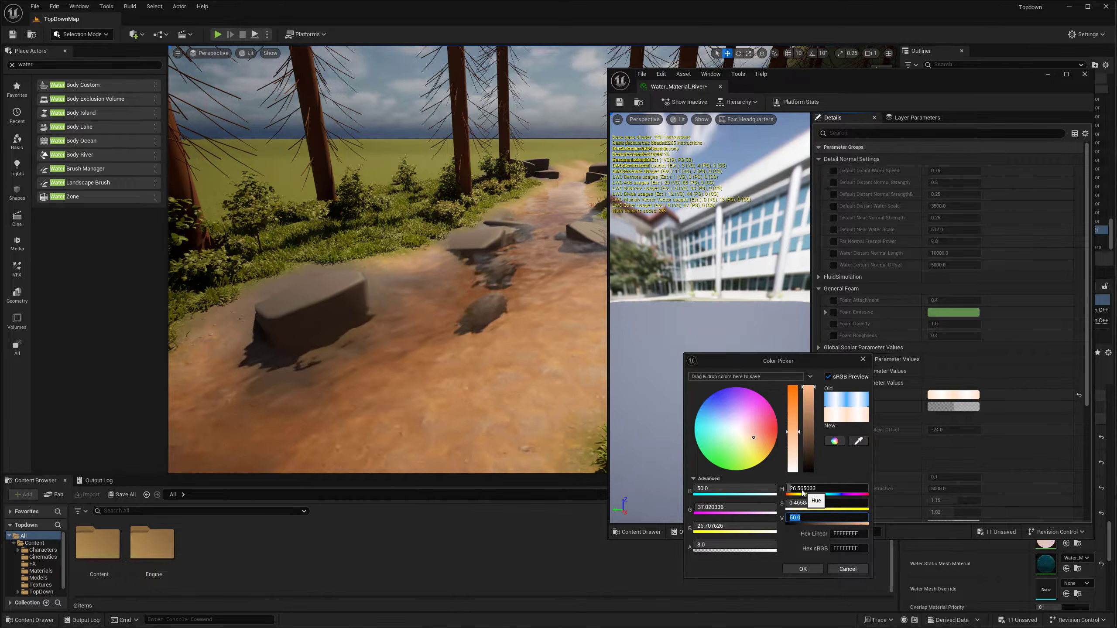
- Try an Absorption value of 50, set it to 75, reduce the saturation to about 0.26 and accept the colour
{"action": "key", "text": "Return"}
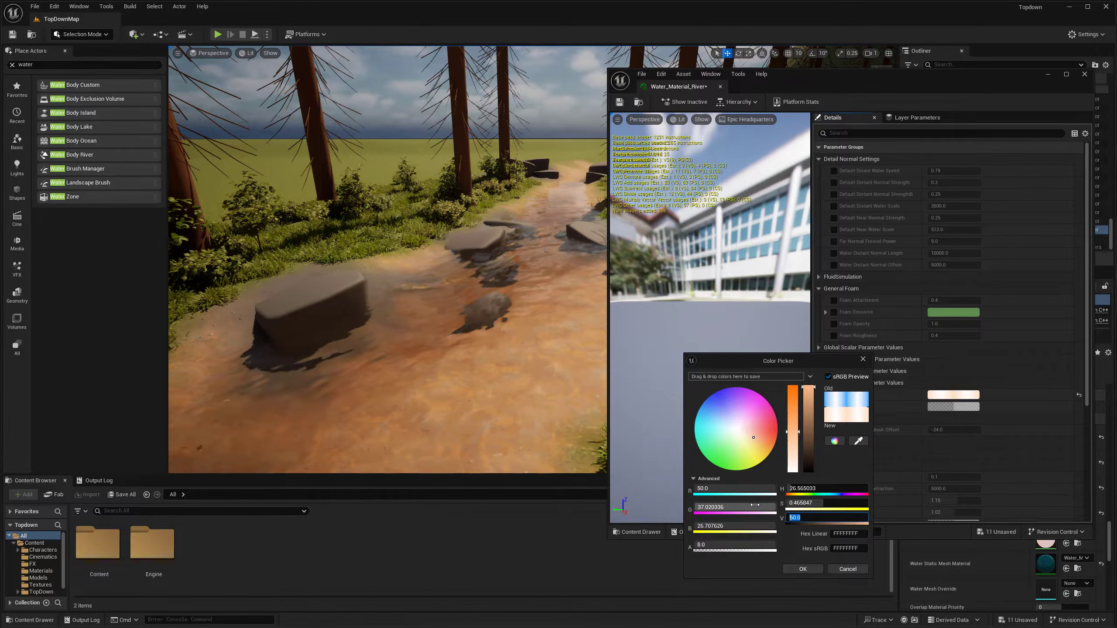
{"action": "type", "text": "75"}
{"action": "key", "text": "Return"}
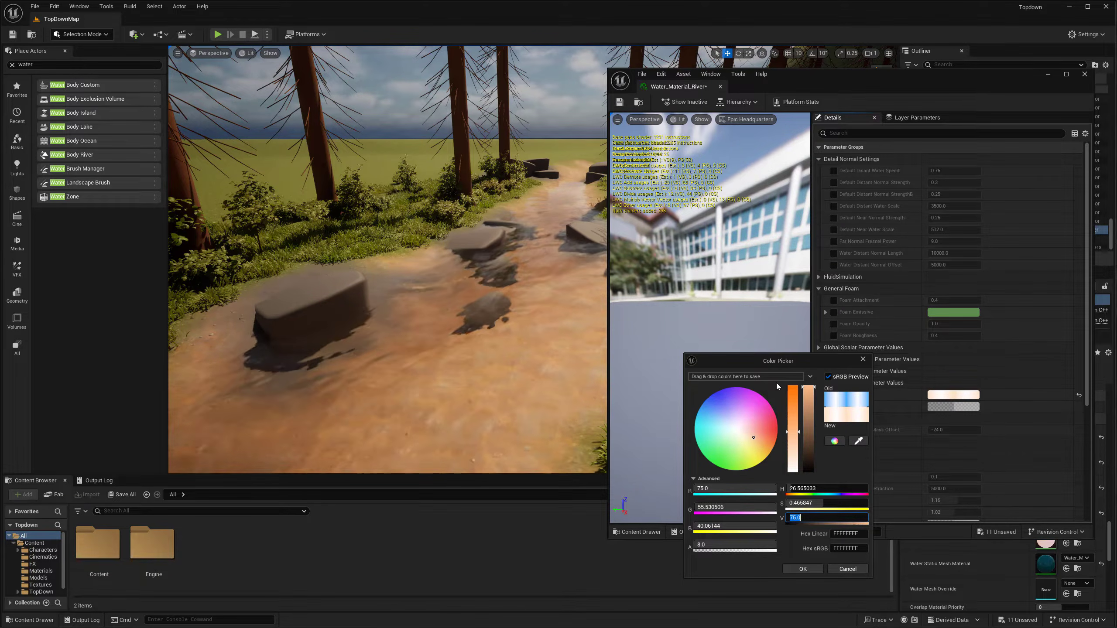
{"action": "left_click", "coordinate": [798, 449]}
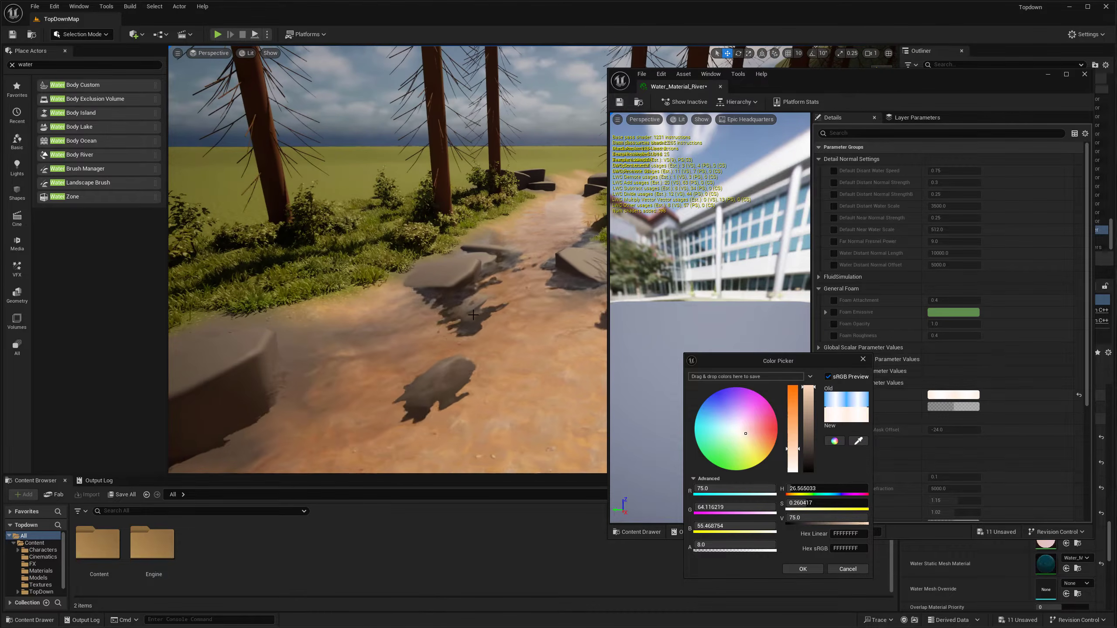
{"action": "left_click", "coordinate": [803, 571]}
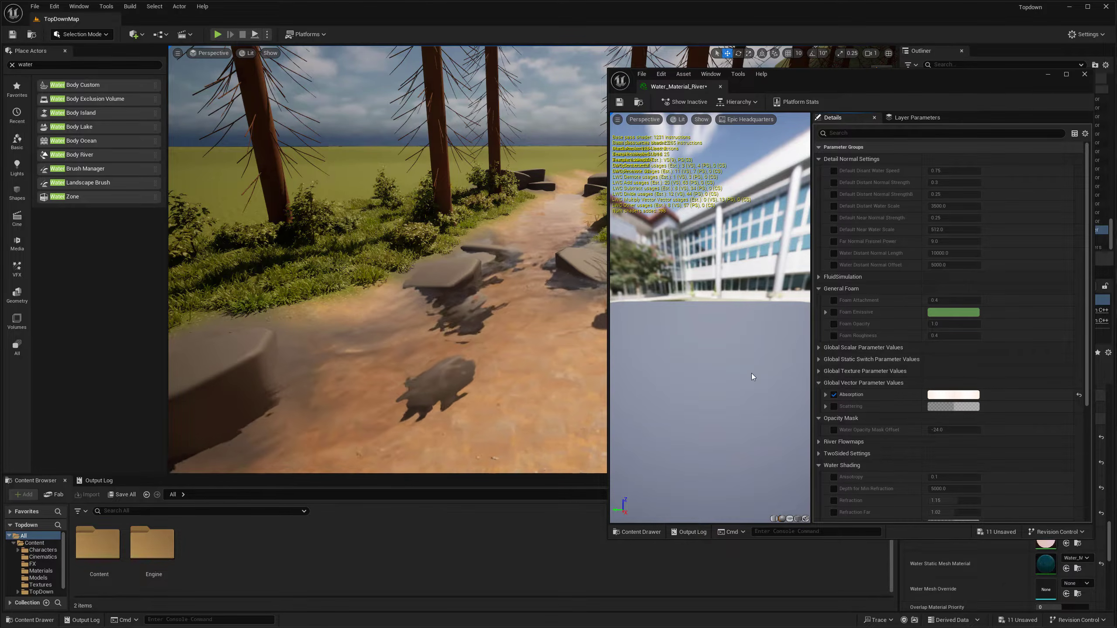
- Enable the Scattering override and give it a pale green with hue about 142, saturation about 0.32 and value 5
{"action": "left_click", "coordinate": [834, 407]}
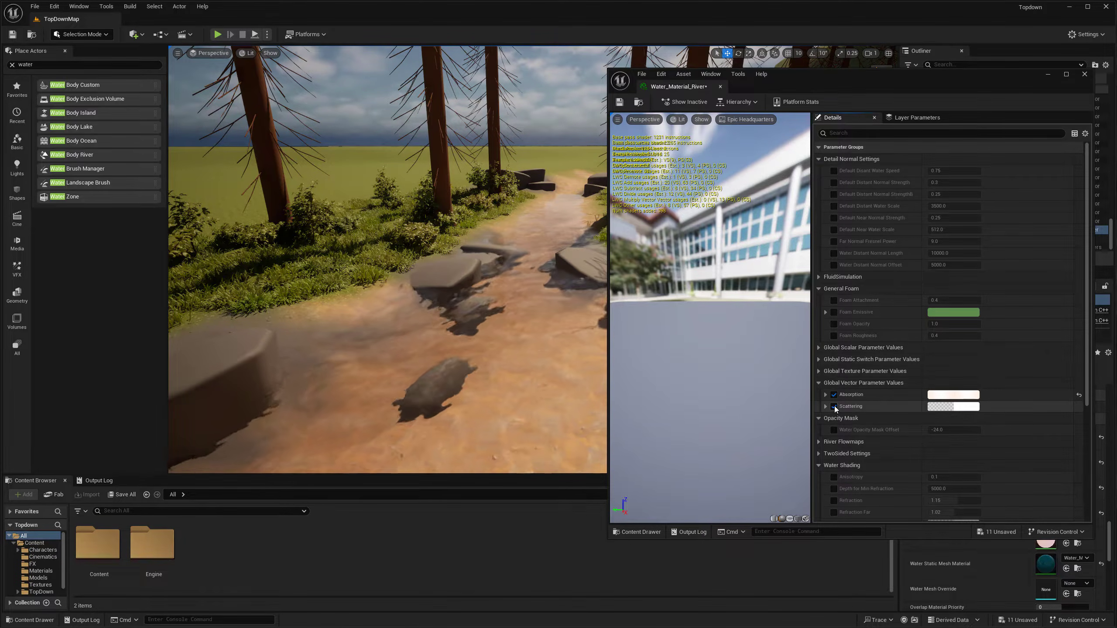
{"action": "left_click", "coordinate": [951, 407]}
{"action": "left_click_drag", "start_coordinate": [1038, 475], "coordinate": [995, 478]}
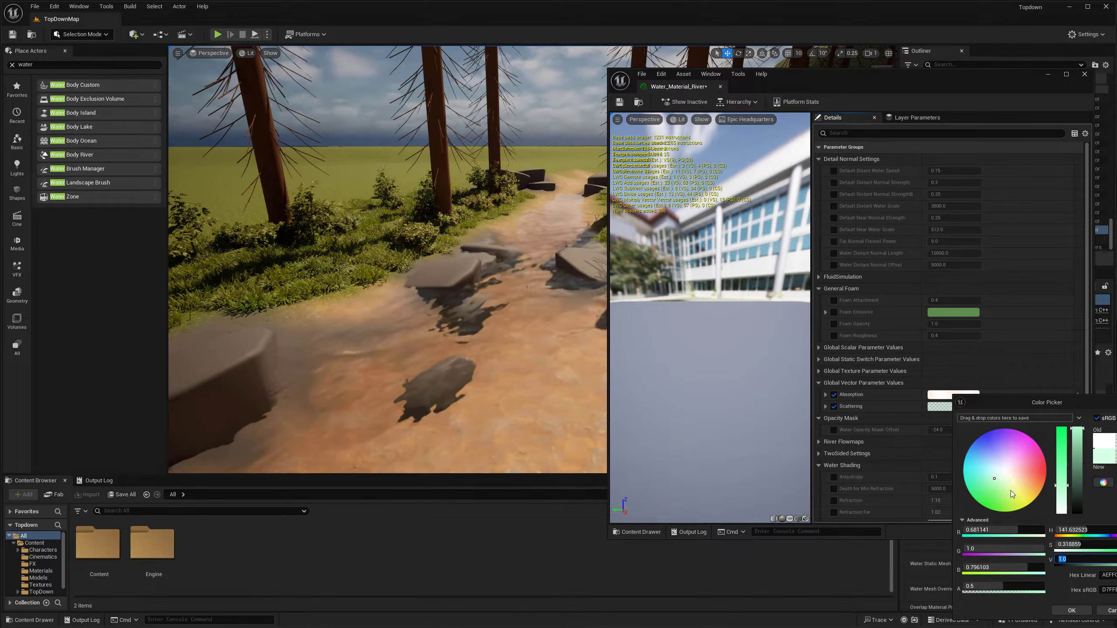
{"action": "type", "text": "5"}
{"action": "key", "text": "Return"}
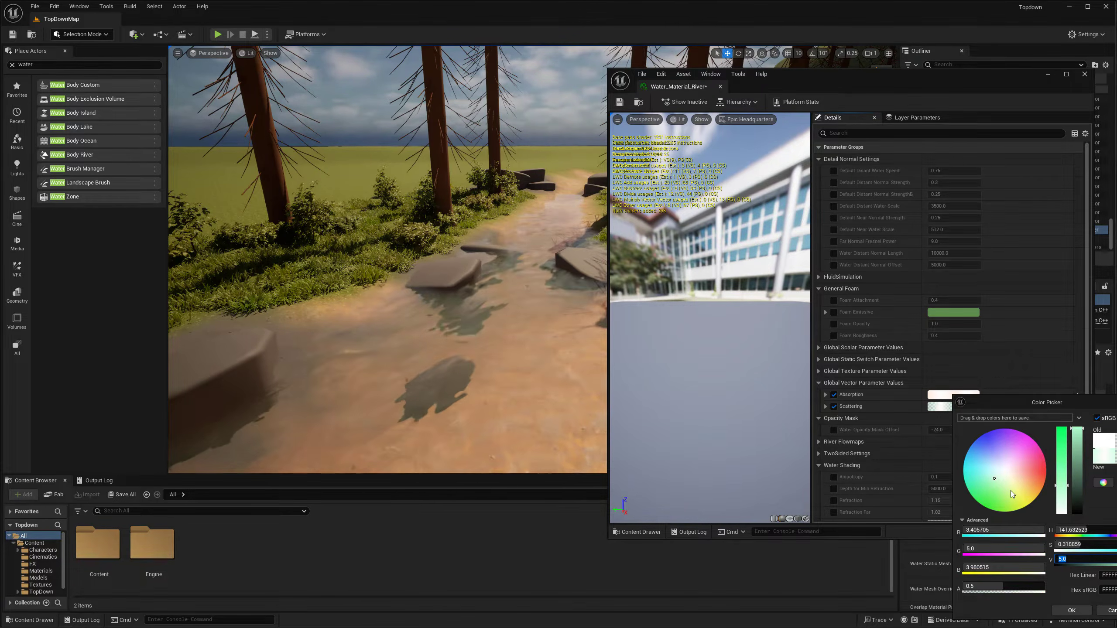
- Raise the Scattering colour's value to 20 and reduce its saturation to about 0.22, checking the water between the rocks
{"action": "left_click_drag", "start_coordinate": [1064, 409], "coordinate": [761, 366]}
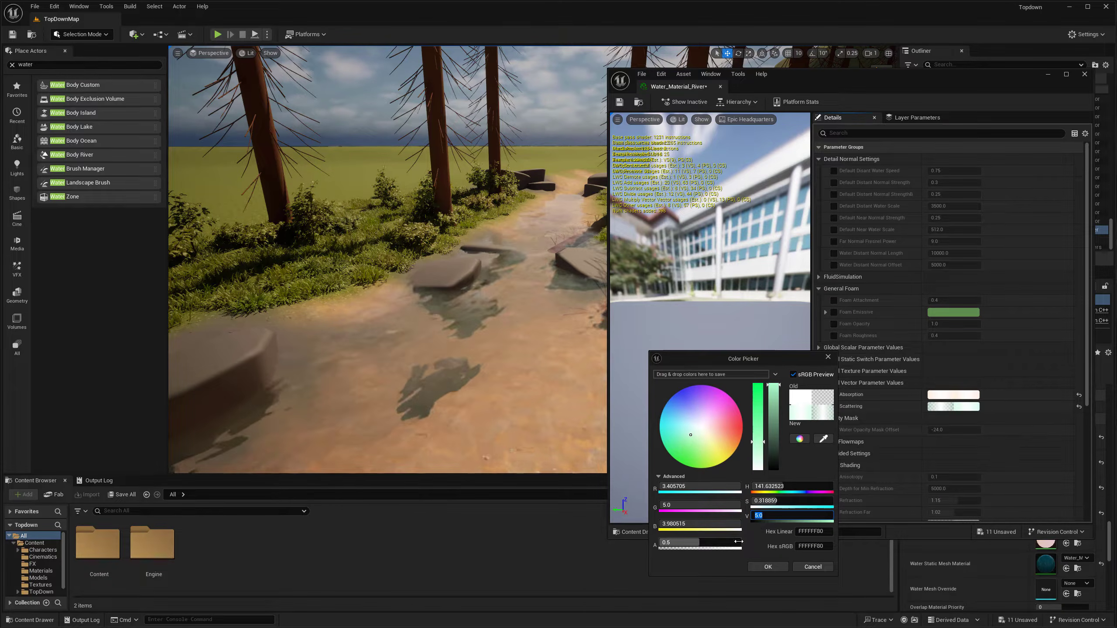
{"action": "left_click_drag", "start_coordinate": [748, 518], "coordinate": [740, 517]}
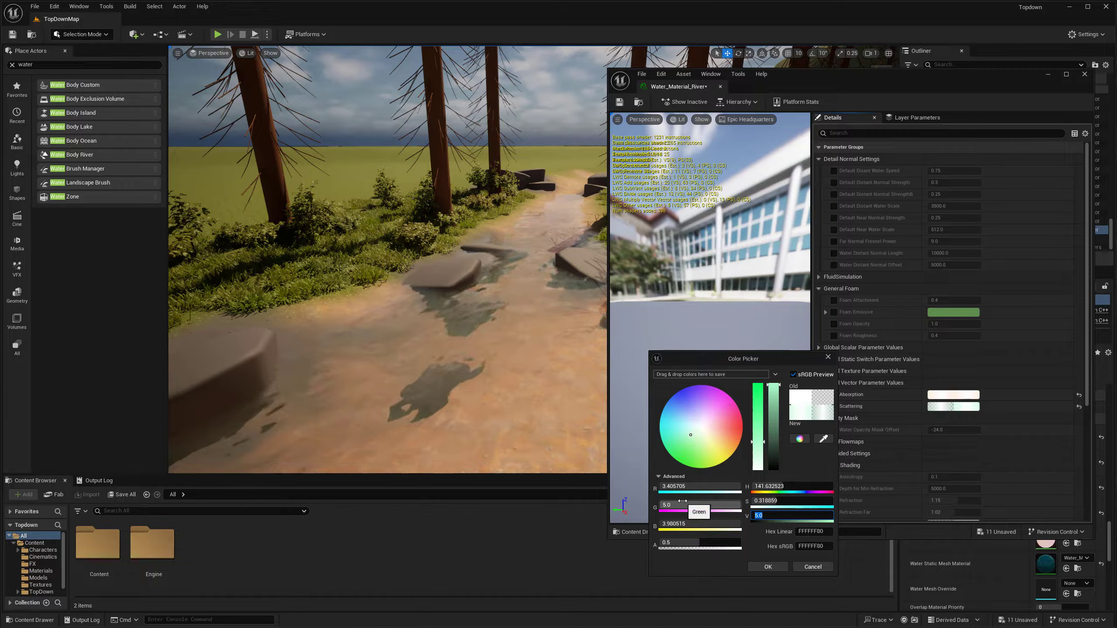
{"action": "type", "text": "20"}
{"action": "key", "text": "Return"}
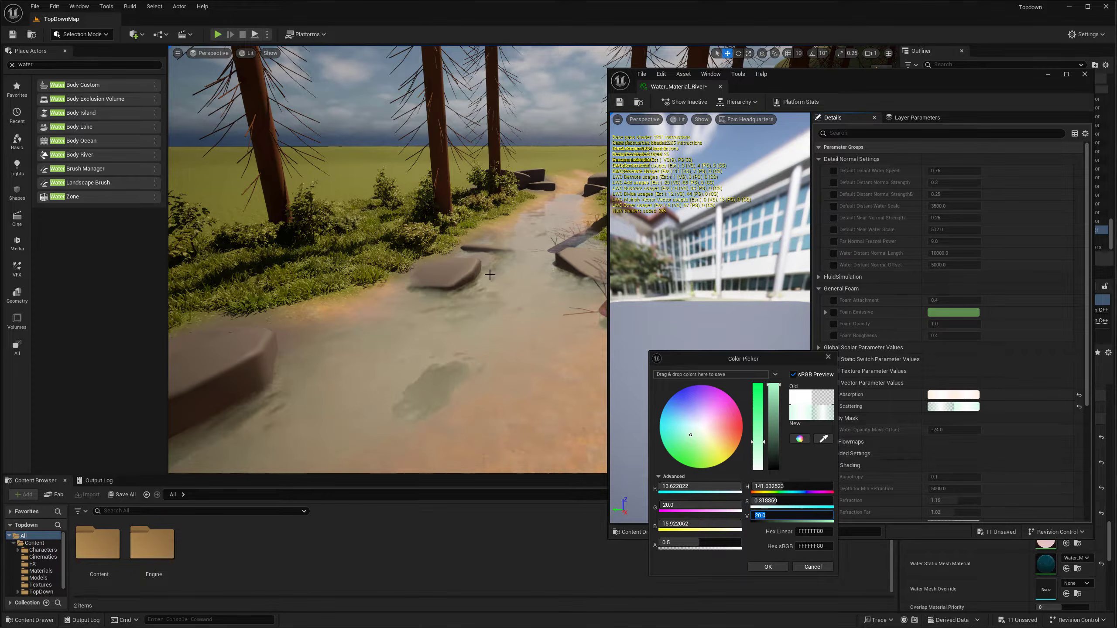
{"action": "mouse_move", "coordinate": [505, 329]}
{"action": "right_mouse_down"}
{"action": "mouse_move", "coordinate": [431, 360]}
{"action": "mouse_move", "coordinate": [378, 344]}
{"action": "mouse_move", "coordinate": [431, 369]}
{"action": "mouse_move", "coordinate": [461, 329]}
{"action": "mouse_move", "coordinate": [518, 341]}
{"action": "right_mouse_up"}
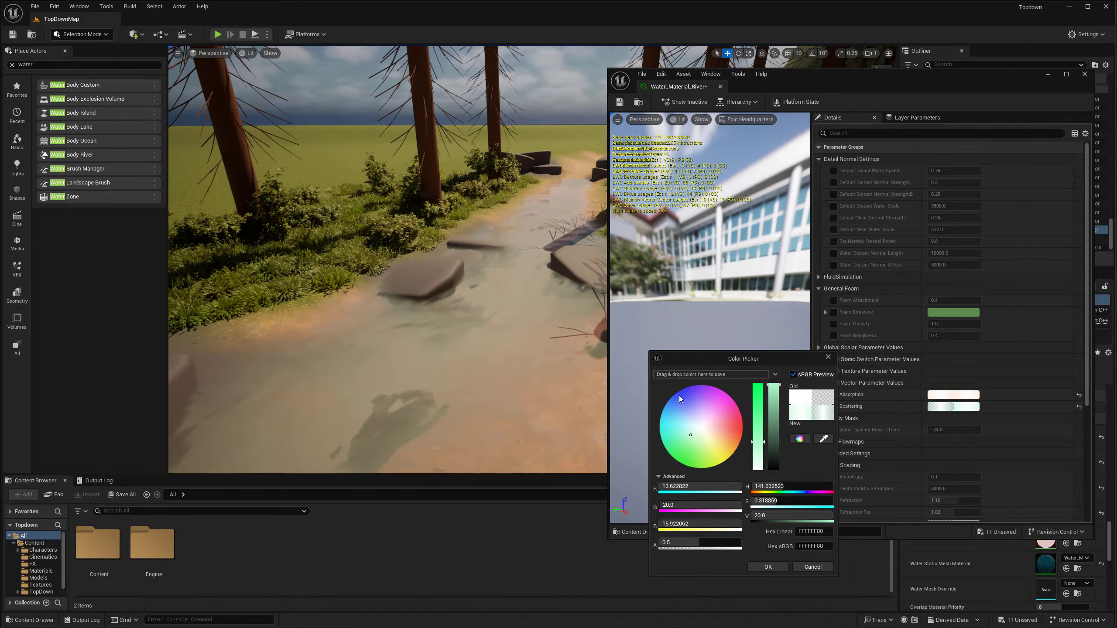
{"action": "left_click_drag", "start_coordinate": [756, 440], "coordinate": [759, 451]}
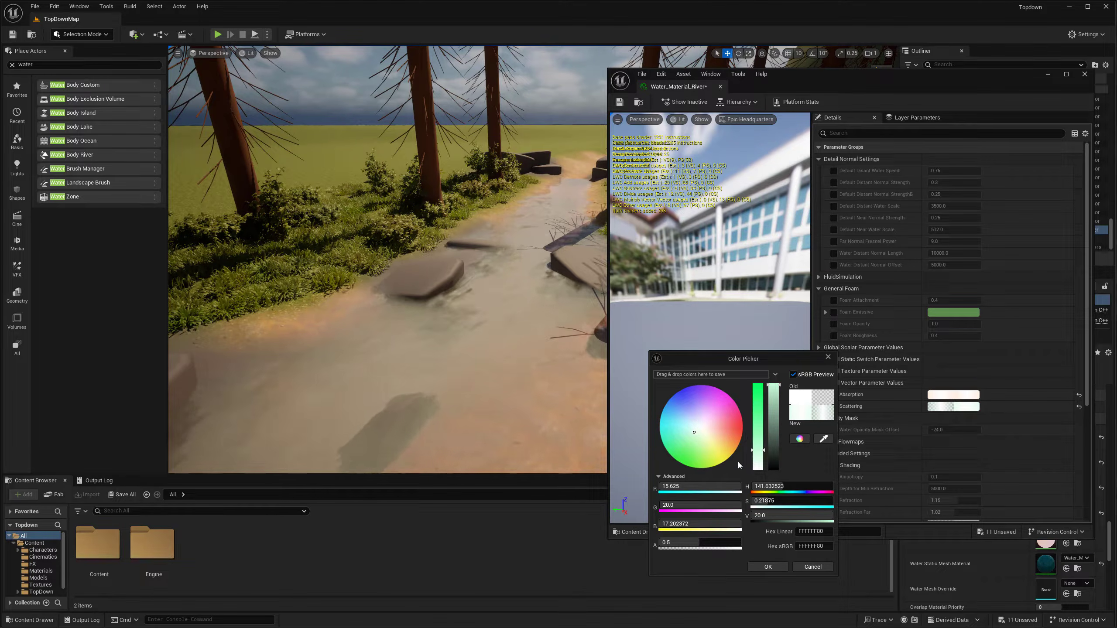
- Shift the Scattering colour to a muted orange with hue about 29 and saturation about 0.51
{"action": "left_click", "coordinate": [724, 449]}
{"action": "left_click_drag", "start_coordinate": [732, 433], "coordinate": [720, 437]}
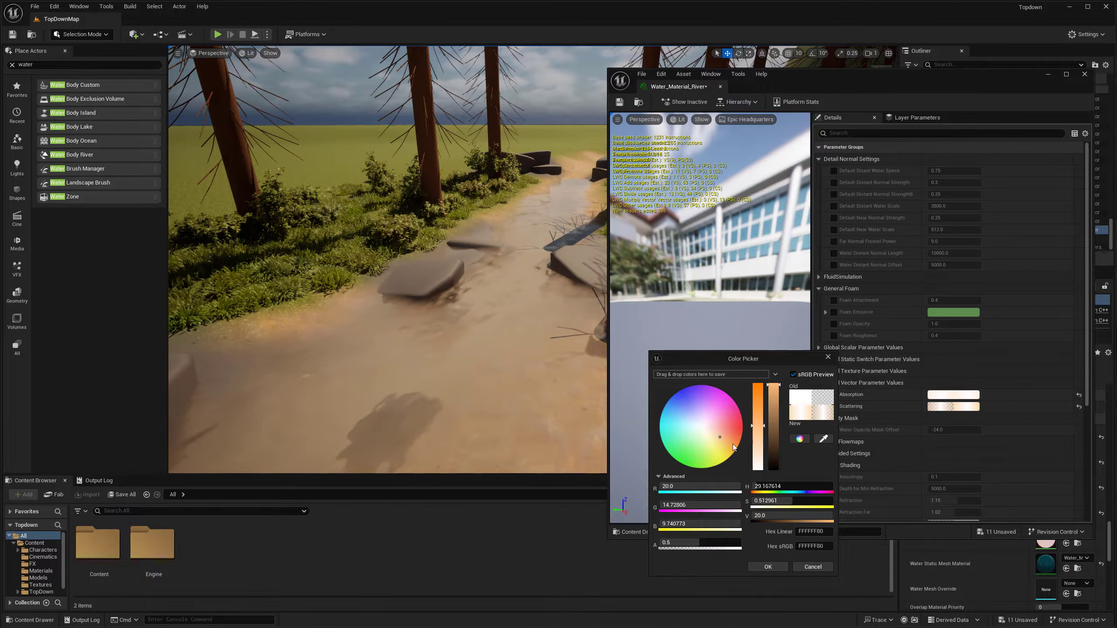
{"action": "left_click", "coordinate": [758, 427]}
- Try a Scattering value of about 0.86, set it to 15 and accept the colour
{"action": "left_click_drag", "start_coordinate": [770, 422], "coordinate": [772, 396]}
{"action": "left_click", "coordinate": [776, 515]}
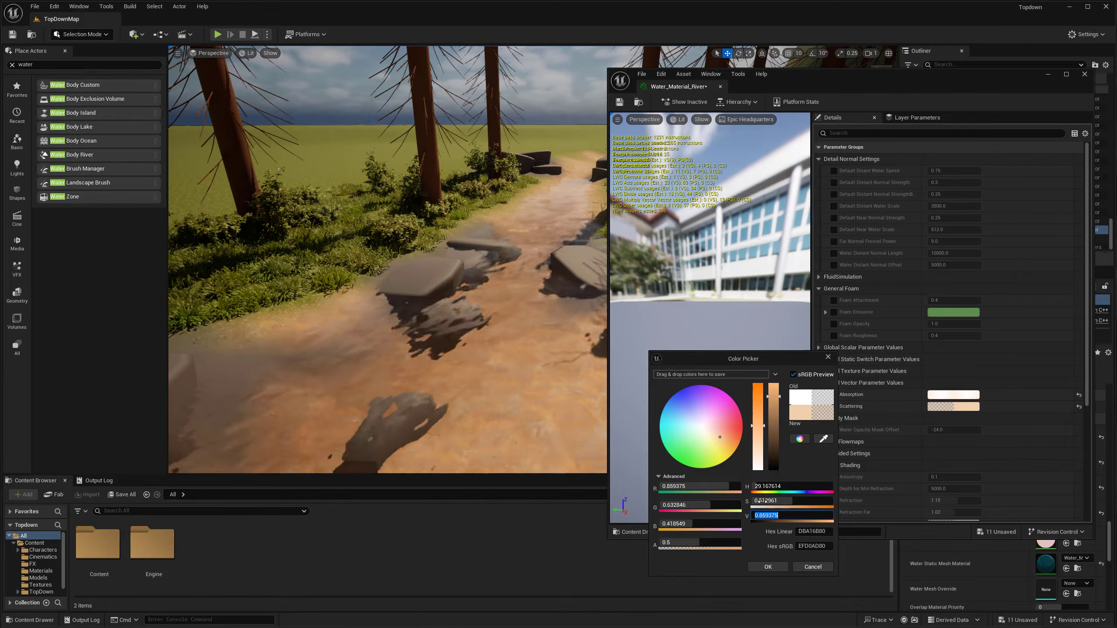
{"action": "type", "text": "20"}
{"action": "key", "text": "BackSpace"}
{"action": "key", "text": "BackSpace"}
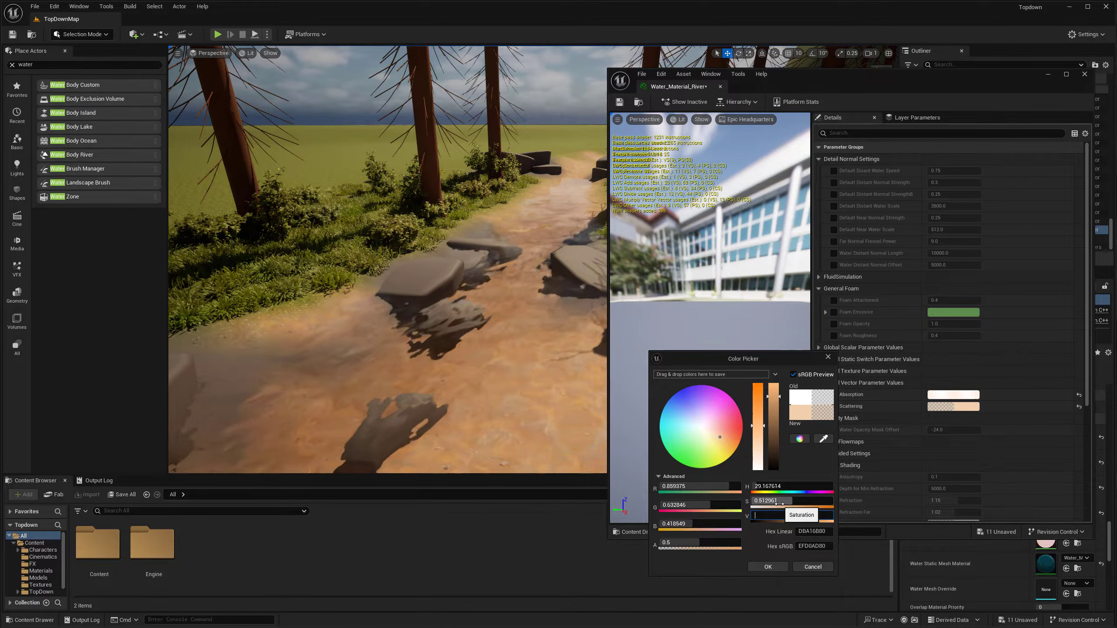
{"action": "type", "text": "15"}
{"action": "key", "text": "Return"}
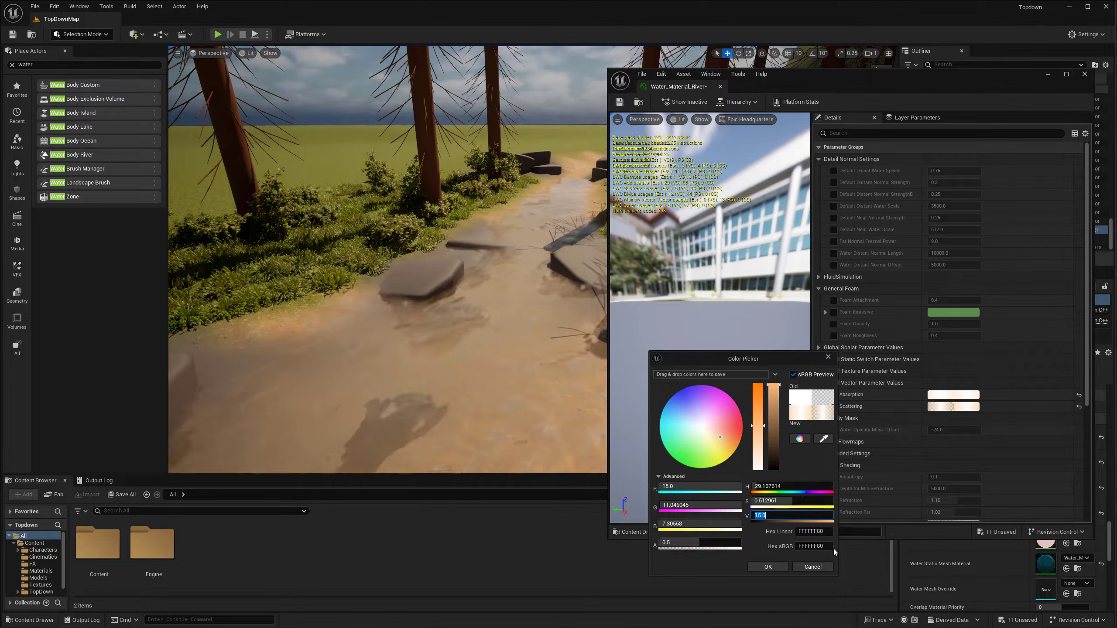
{"action": "left_click", "coordinate": [781, 568]}
- Shift the Absorption colour to blue with hue about 215 and saturation about 0.70, check the water and accept it
{"action": "left_click", "coordinate": [966, 399]}
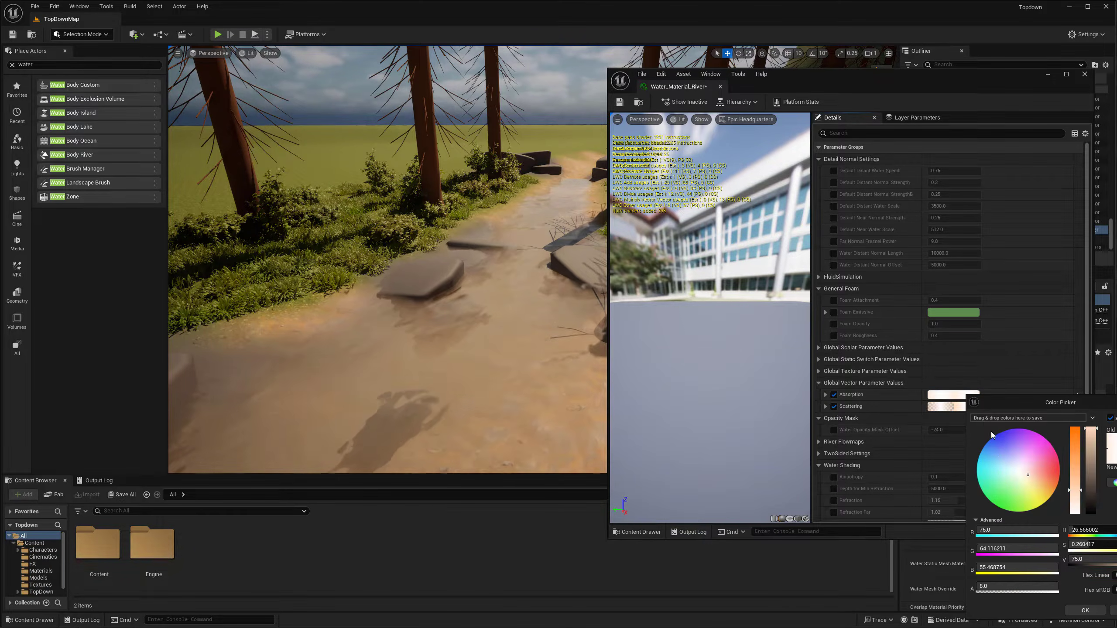
{"action": "mouse_move", "coordinate": [993, 453]}
{"action": "left_mouse_down"}
{"action": "mouse_move", "coordinate": [998, 475]}
{"action": "mouse_move", "coordinate": [995, 454]}
{"action": "left_mouse_up"}
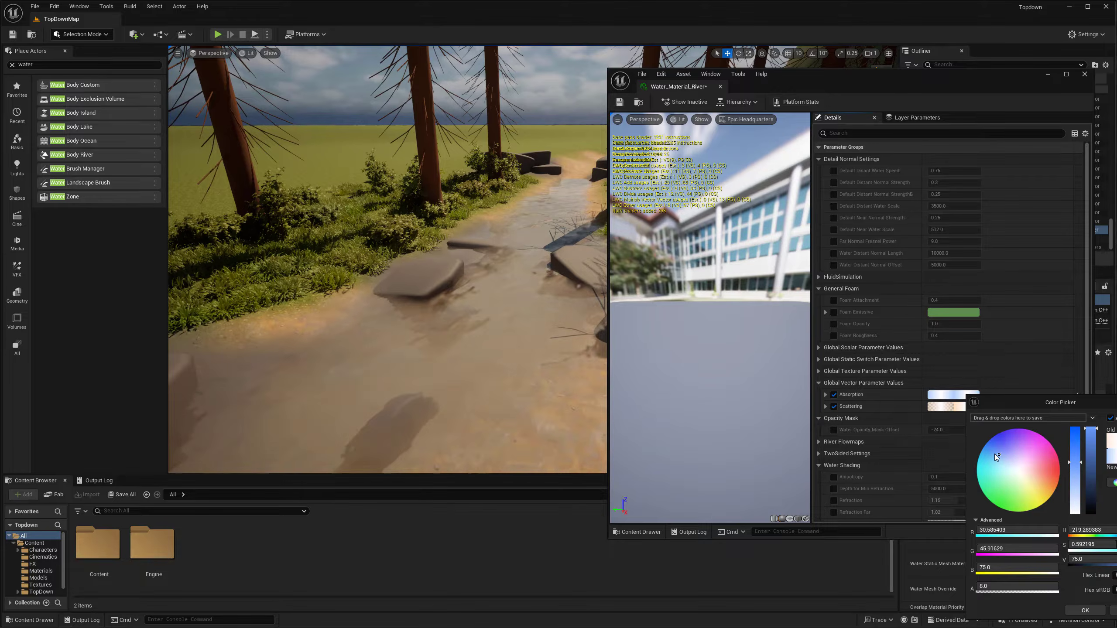
{"action": "right_click_drag", "start_coordinate": [484, 317], "coordinate": [466, 334]}
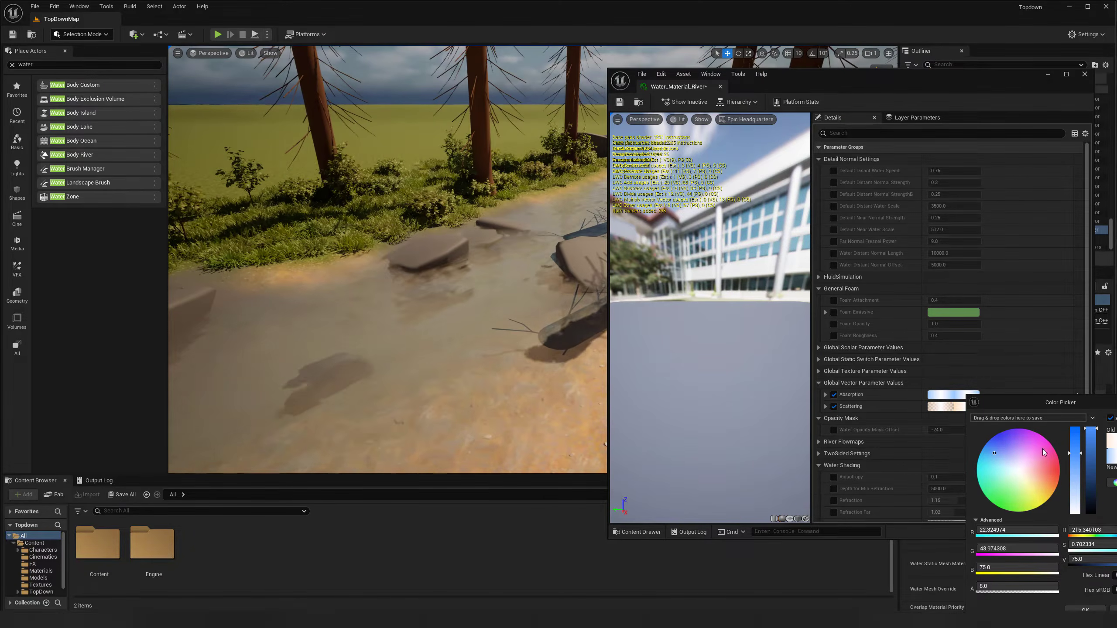
{"action": "left_click_drag", "start_coordinate": [1036, 401], "coordinate": [756, 331]}
{"action": "left_click", "coordinate": [802, 540]}
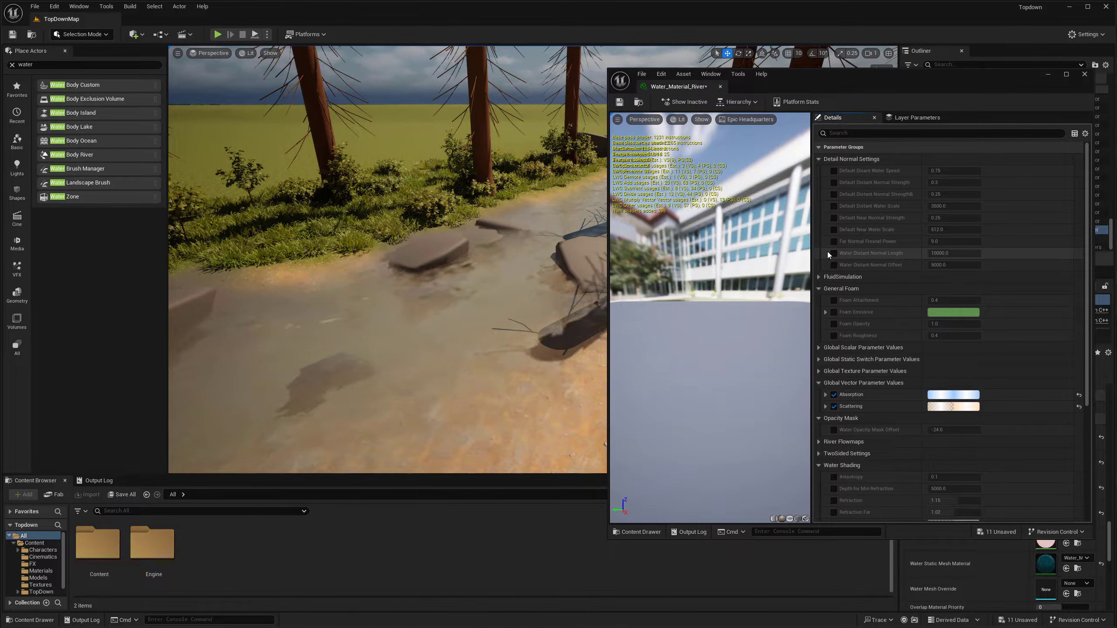
- Look over the remaining water material parameters and close the material editor
{"action": "scroll", "coordinate": [870, 376], "scroll_direction": "down", "scroll_amount": 2}
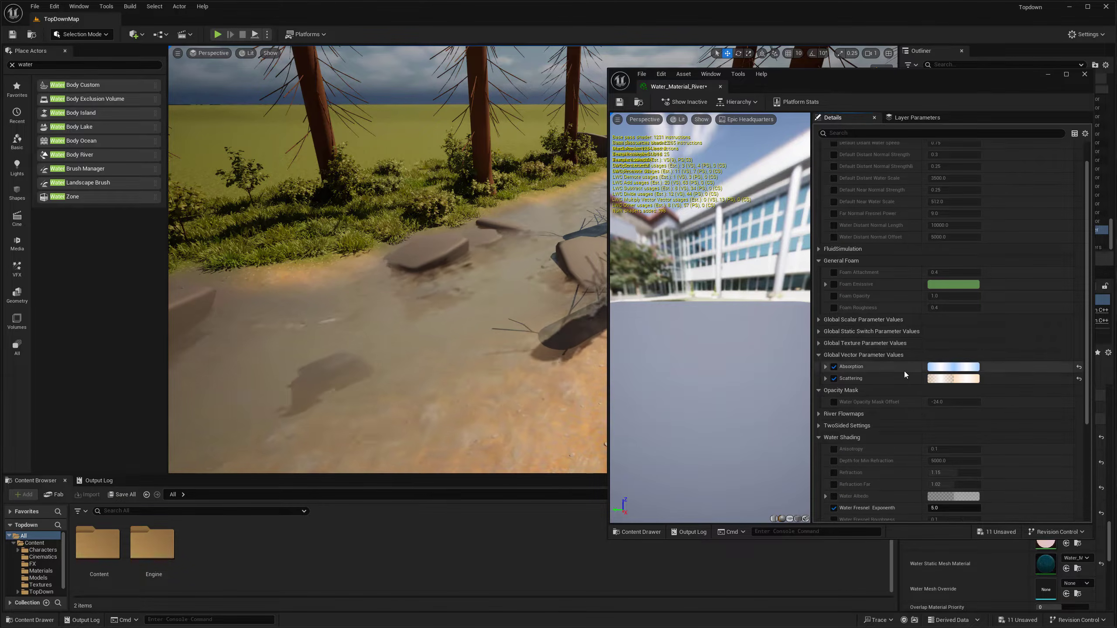
{"action": "scroll", "coordinate": [904, 371], "scroll_direction": "down", "scroll_amount": 5}
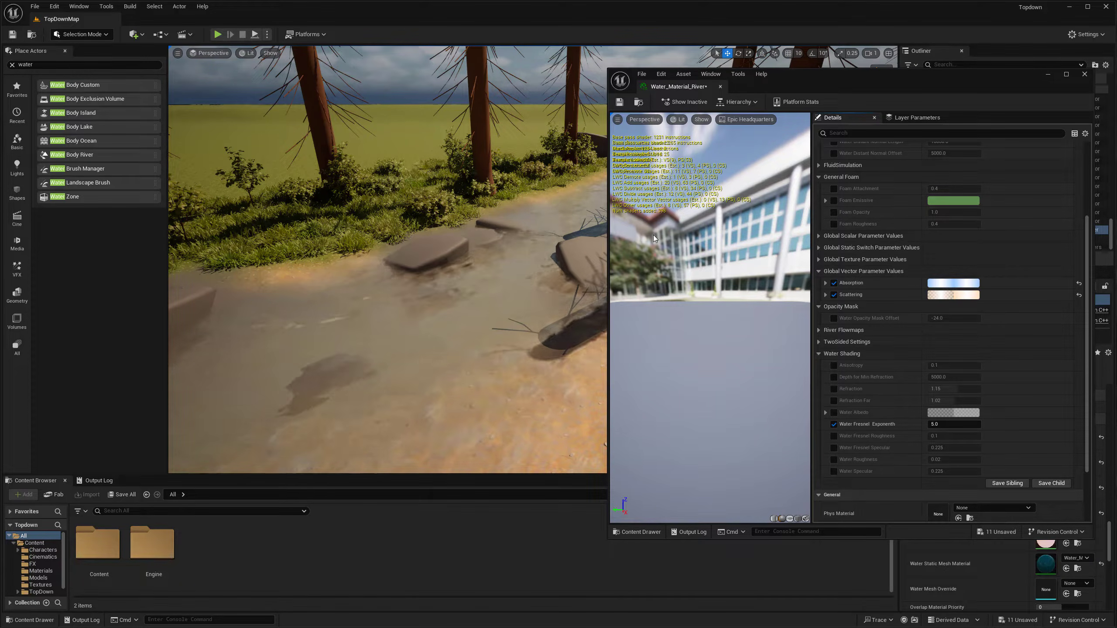
{"action": "scroll", "coordinate": [876, 375], "scroll_direction": "up", "scroll_amount": 4}
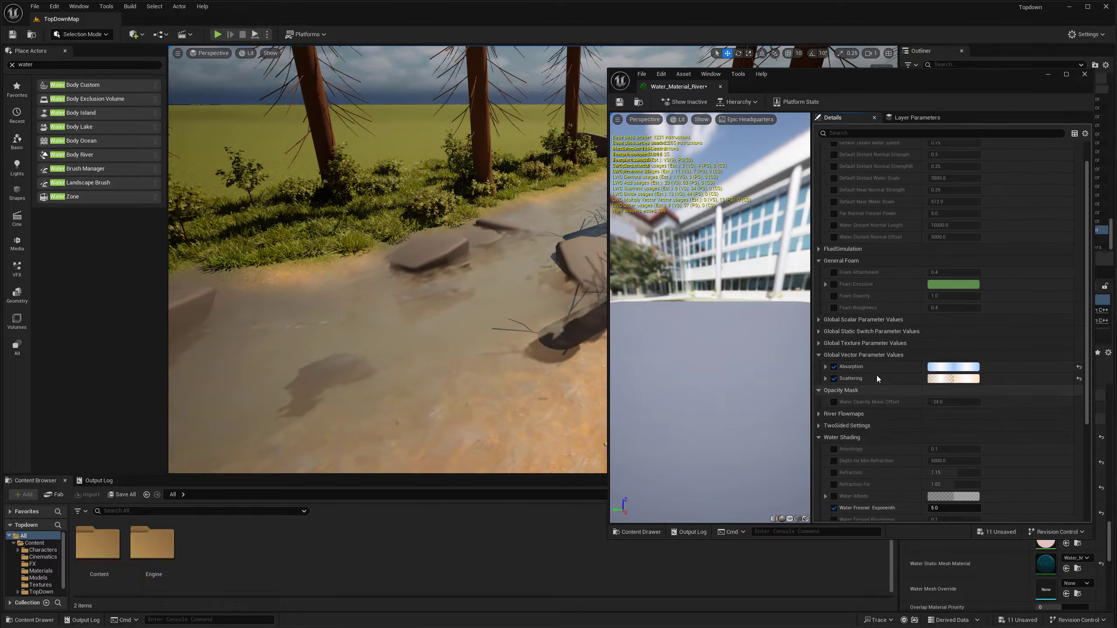
{"action": "scroll", "coordinate": [907, 240], "scroll_direction": "up", "scroll_amount": 1}
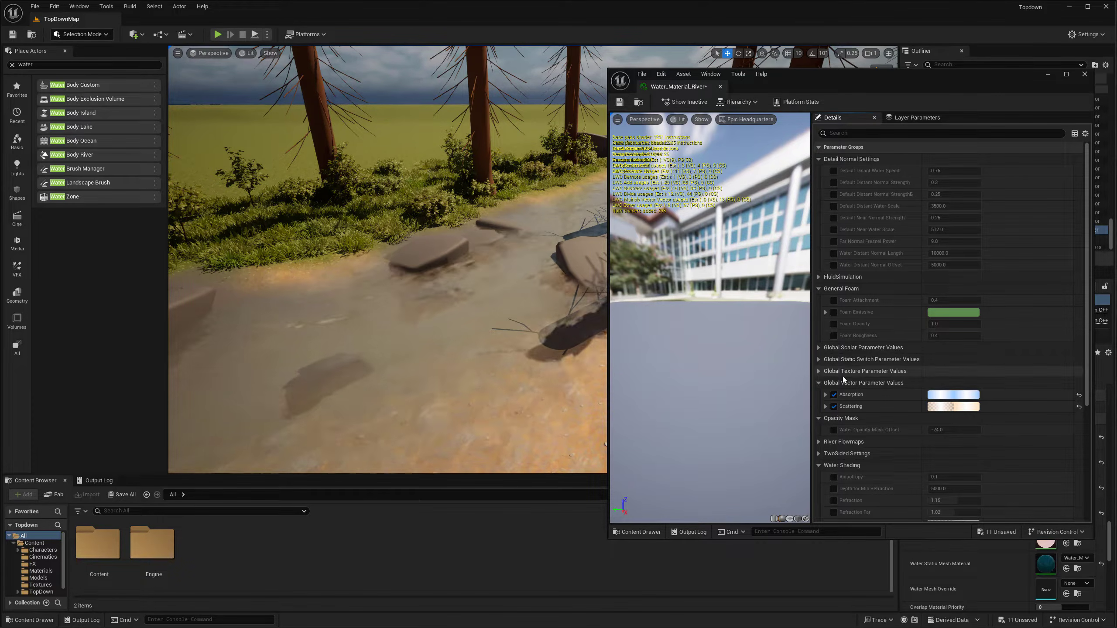
{"action": "left_click_drag", "start_coordinate": [719, 86], "coordinate": [721, 88]}
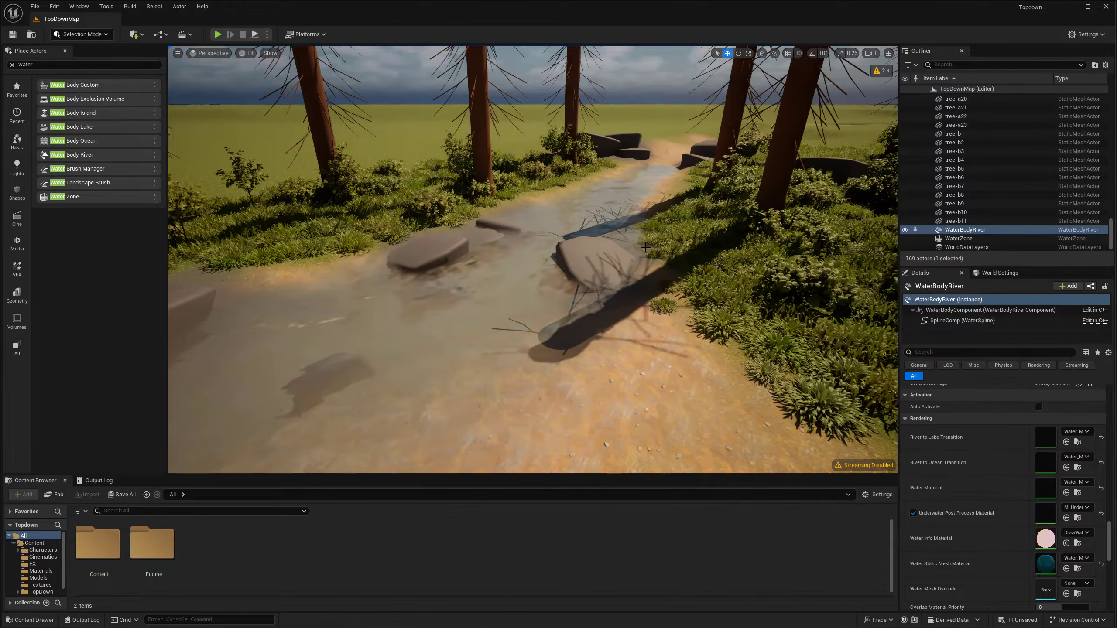
- Examine the recoloured water along the river, around the rocks and near the banks
{"action": "right_click_drag", "start_coordinate": [538, 280], "coordinate": [585, 299]}
{"action": "key", "text": "w"}
{"action": "key", "text": "s"}
{"action": "key", "text": "w"}
{"action": "right_click_drag", "start_coordinate": [573, 464], "coordinate": [488, 464]}
{"action": "key", "text": "d"}
{"action": "key", "text": "d"}
{"action": "key", "text": "w"}
{"action": "right_click_drag", "start_coordinate": [606, 269], "coordinate": [592, 271]}
{"action": "key", "text": "s"}
{"action": "key", "text": "w"}
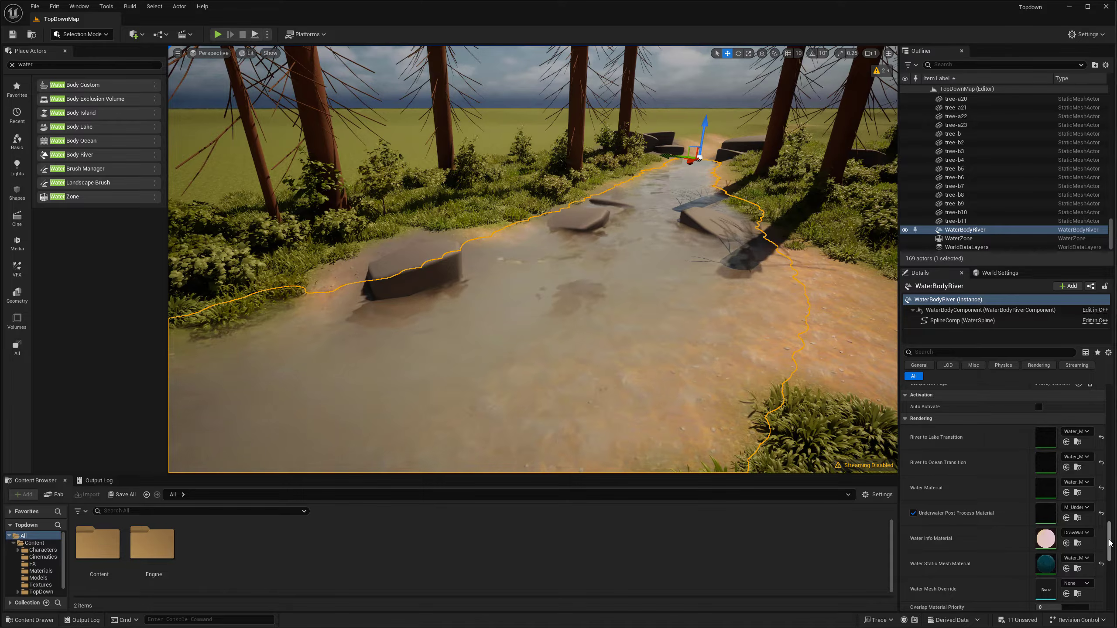
- Review the river's water and rendering settings and inspect the water with the editor overlays hidden
{"action": "left_click_drag", "start_coordinate": [1111, 534], "coordinate": [1110, 402]}
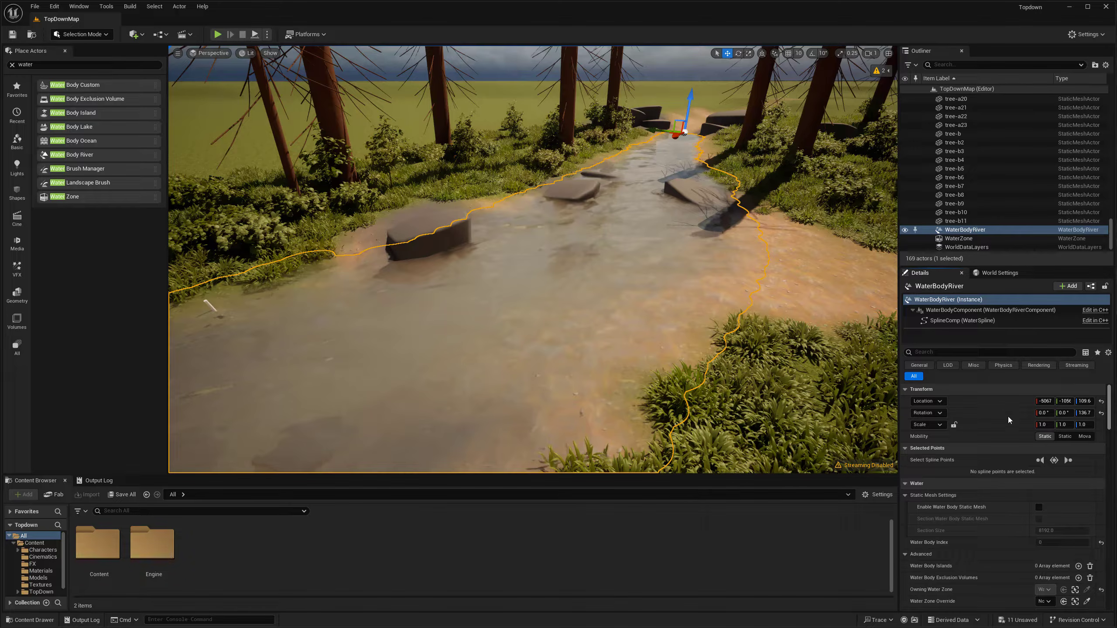
{"action": "scroll", "coordinate": [1000, 488], "scroll_direction": "down", "scroll_amount": 3}
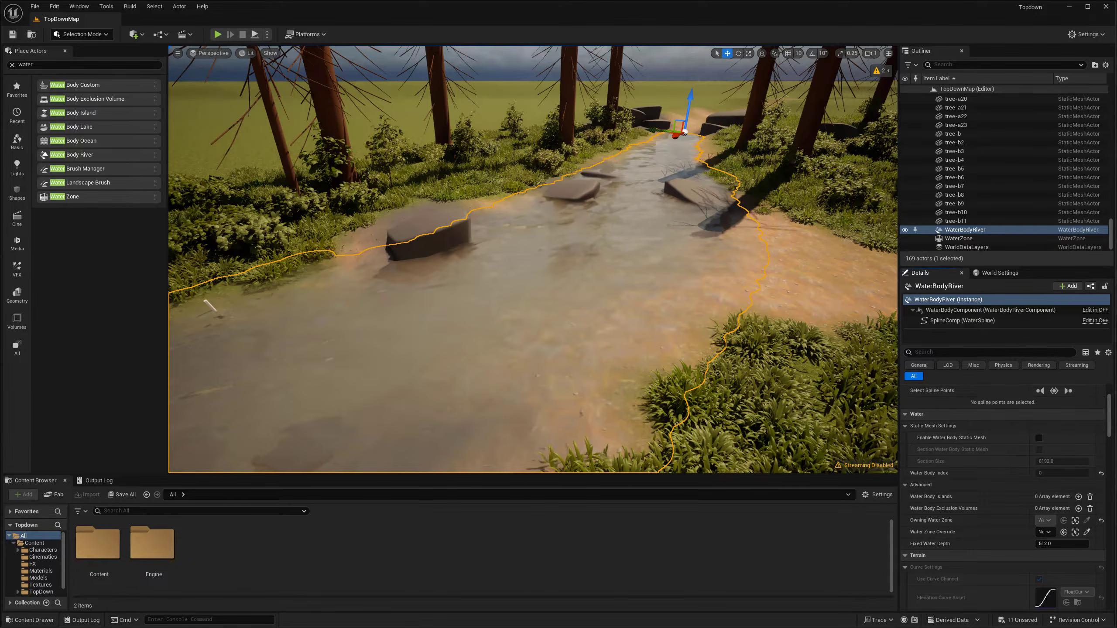
{"action": "right_click_drag", "start_coordinate": [533, 259], "coordinate": [646, 295]}
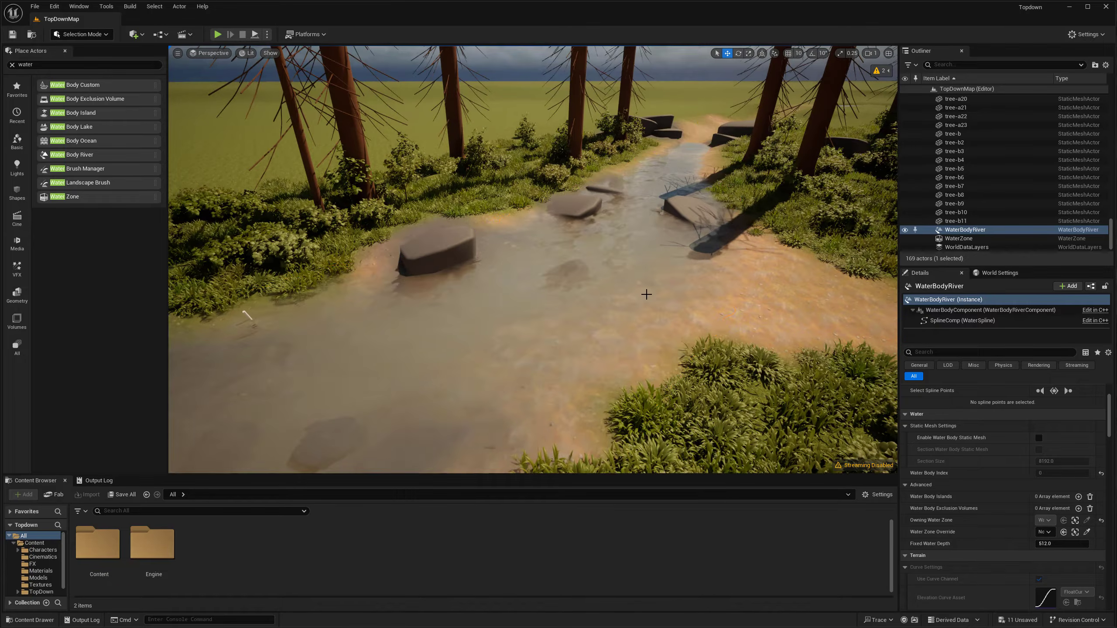
{"action": "key", "text": "g"}
{"action": "key", "text": "g"}
{"action": "key", "text": "g"}
{"action": "key", "text": "g"}
{"action": "left_click_drag", "start_coordinate": [1108, 415], "coordinate": [1110, 555]}
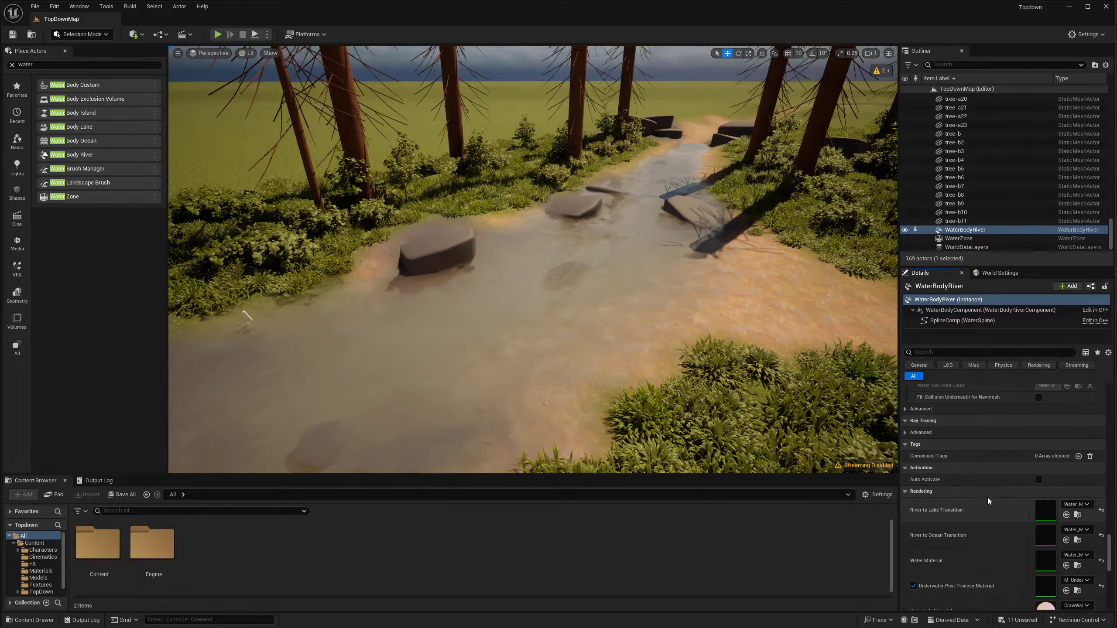
{"action": "scroll", "coordinate": [990, 502], "scroll_direction": "down", "scroll_amount": 2}
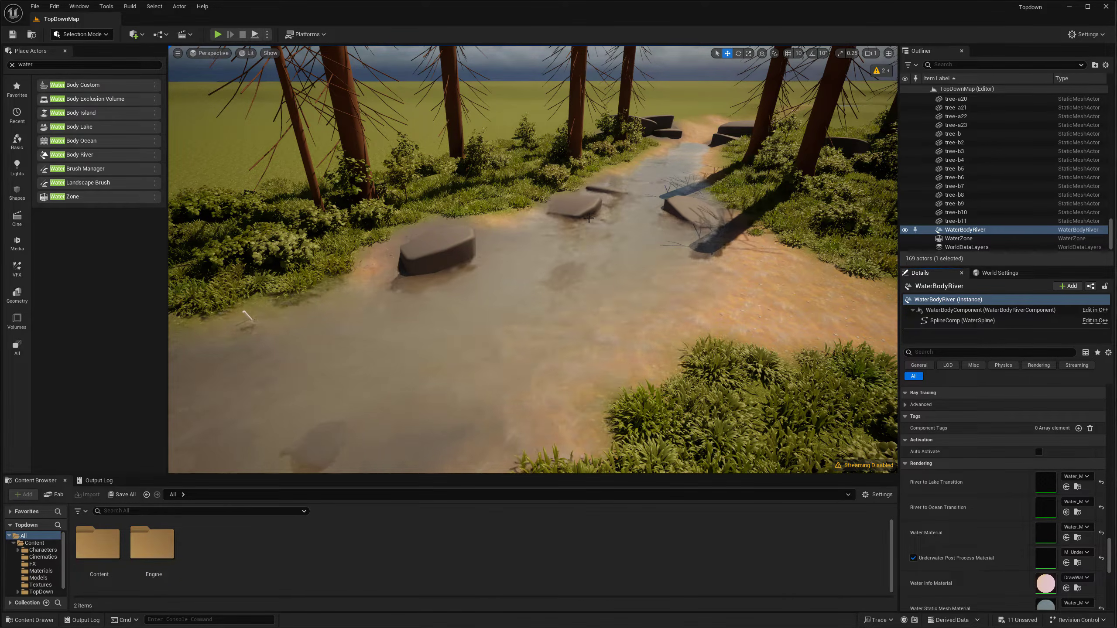
- Select the river's middle spline point, expand its Water properties and lower its Velocity
{"action": "mouse_move", "coordinate": [613, 237]}
{"action": "right_mouse_down"}
{"action": "mouse_move", "coordinate": [598, 264]}
{"action": "mouse_move", "coordinate": [602, 247]}
{"action": "right_mouse_up"}
{"action": "key", "text": "g"}
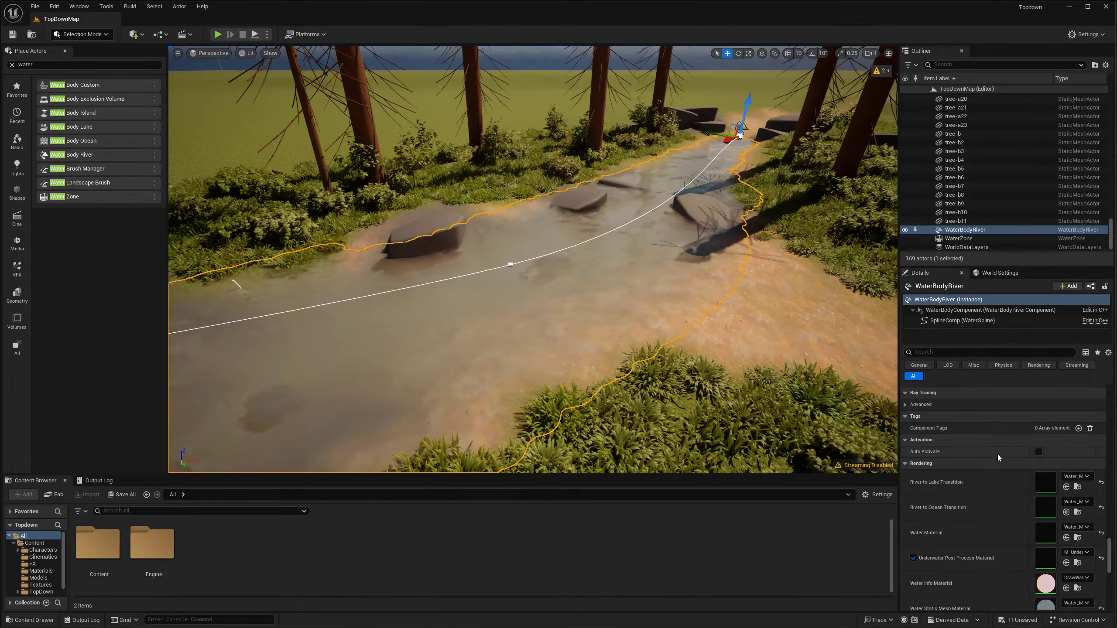
{"action": "left_click", "coordinate": [511, 266]}
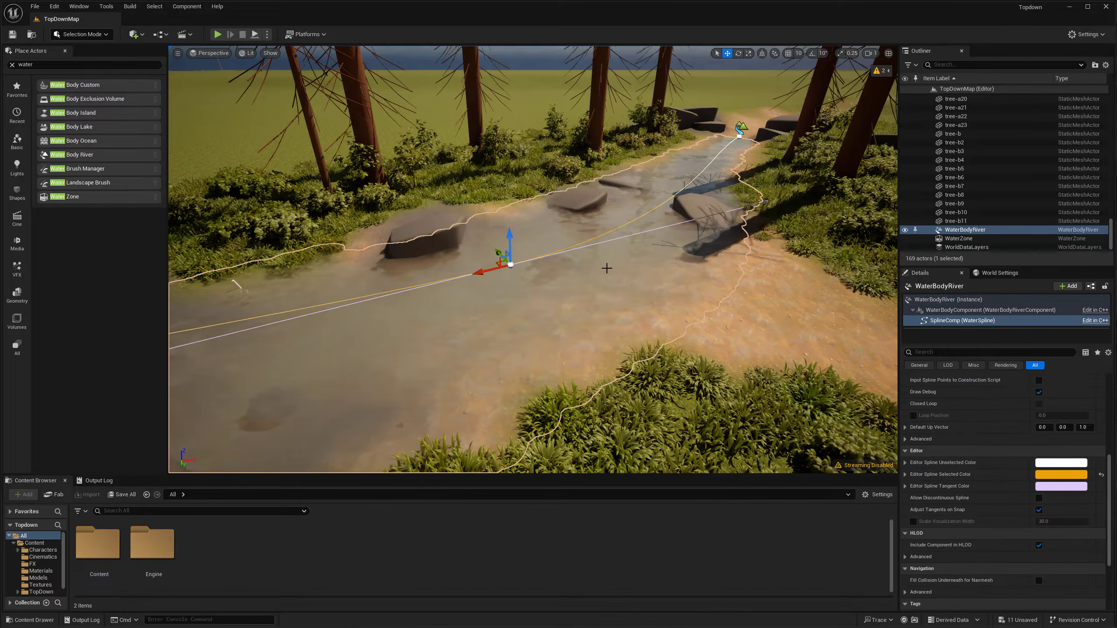
{"action": "mouse_move", "coordinate": [606, 267]}
{"action": "right_mouse_down"}
{"action": "mouse_move", "coordinate": [600, 280]}
{"action": "mouse_move", "coordinate": [631, 286]}
{"action": "mouse_move", "coordinate": [615, 280]}
{"action": "right_mouse_up"}
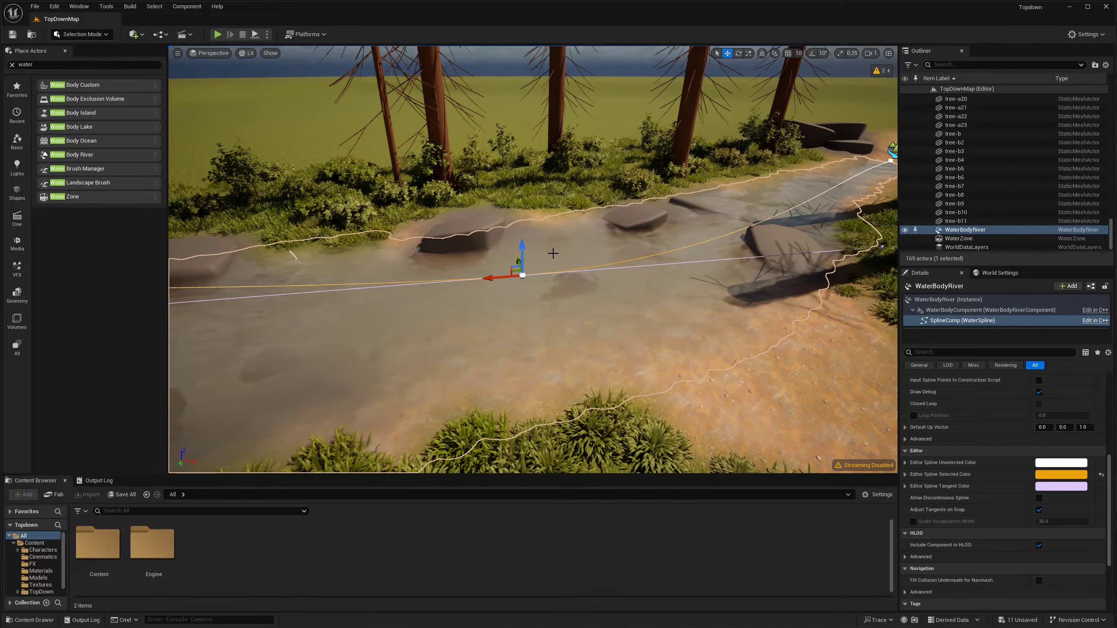
{"action": "scroll", "coordinate": [1102, 430], "scroll_direction": "up", "scroll_amount": 5}
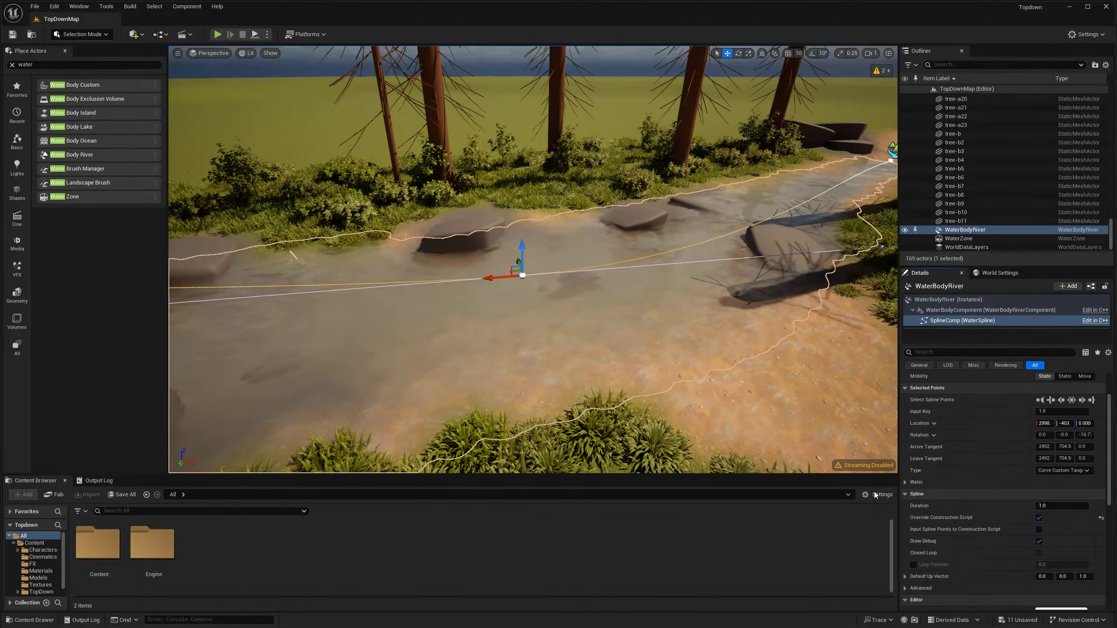
{"action": "left_click", "coordinate": [905, 482]}
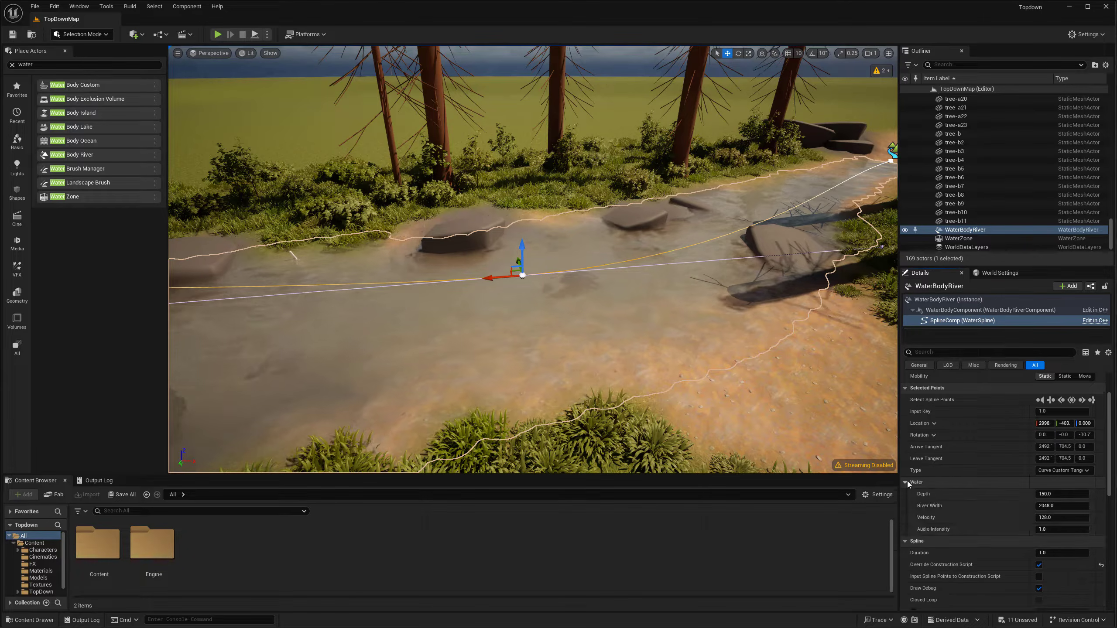
{"action": "scroll", "coordinate": [952, 491], "scroll_direction": "down", "scroll_amount": 1}
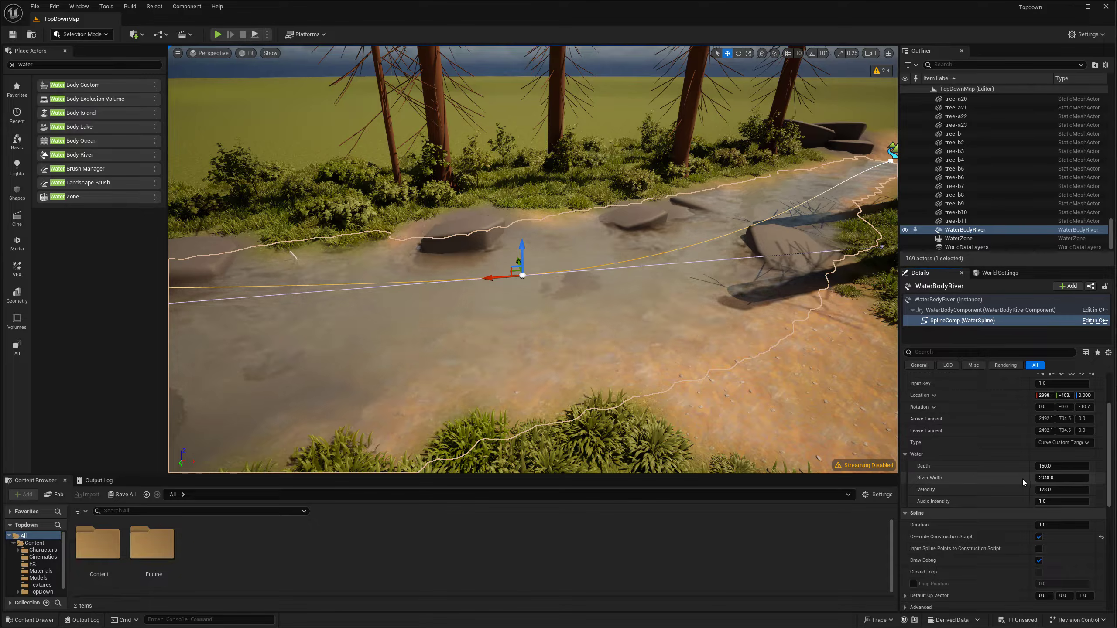
{"action": "right_click_drag", "start_coordinate": [686, 343], "coordinate": [736, 181]}
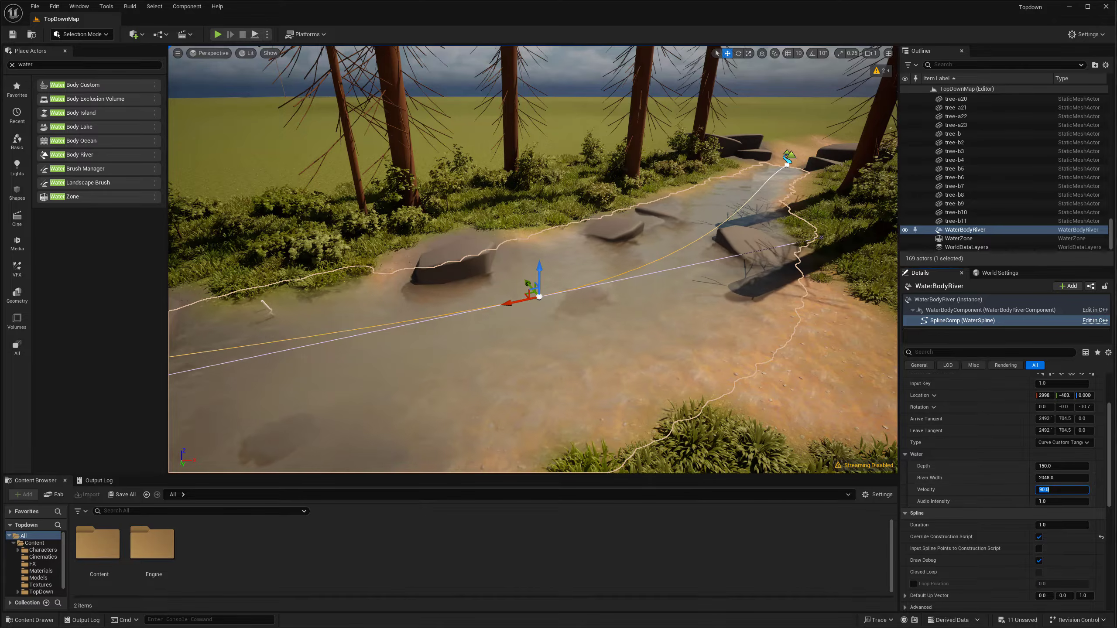
- Set the Velocity of the river's starting spline point, between the far rocks, to 256 and check the flow
{"action": "right_click_drag", "start_coordinate": [534, 292], "coordinate": [572, 260]}
{"action": "key", "text": "w"}
{"action": "left_click", "coordinate": [594, 315]}
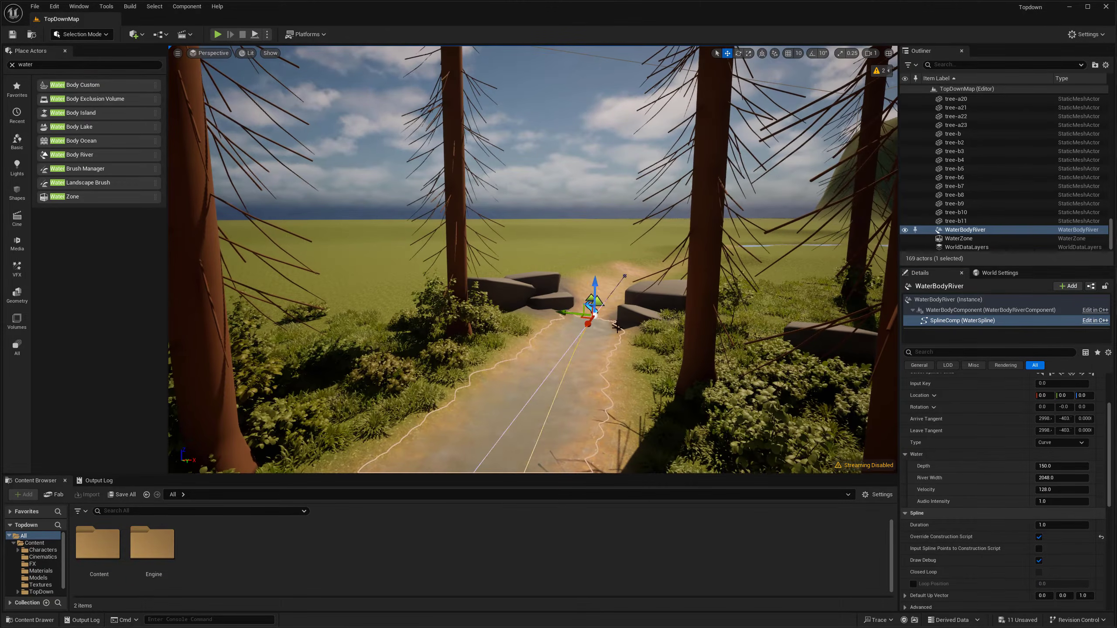
{"action": "key", "text": "s"}
{"action": "right_click_drag", "start_coordinate": [594, 316], "coordinate": [598, 348]}
{"action": "left_click", "coordinate": [1057, 488]}
{"action": "type", "text": "2"}
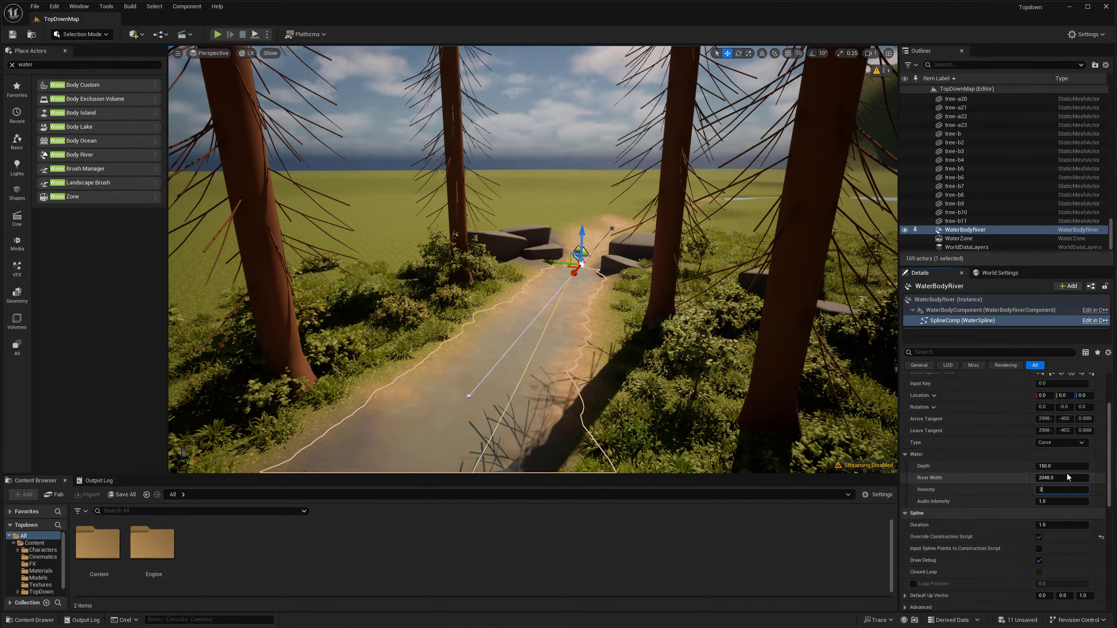
{"action": "right_click_drag", "start_coordinate": [867, 411], "coordinate": [832, 432]}
{"action": "key", "text": "d"}
{"action": "key", "text": "g"}
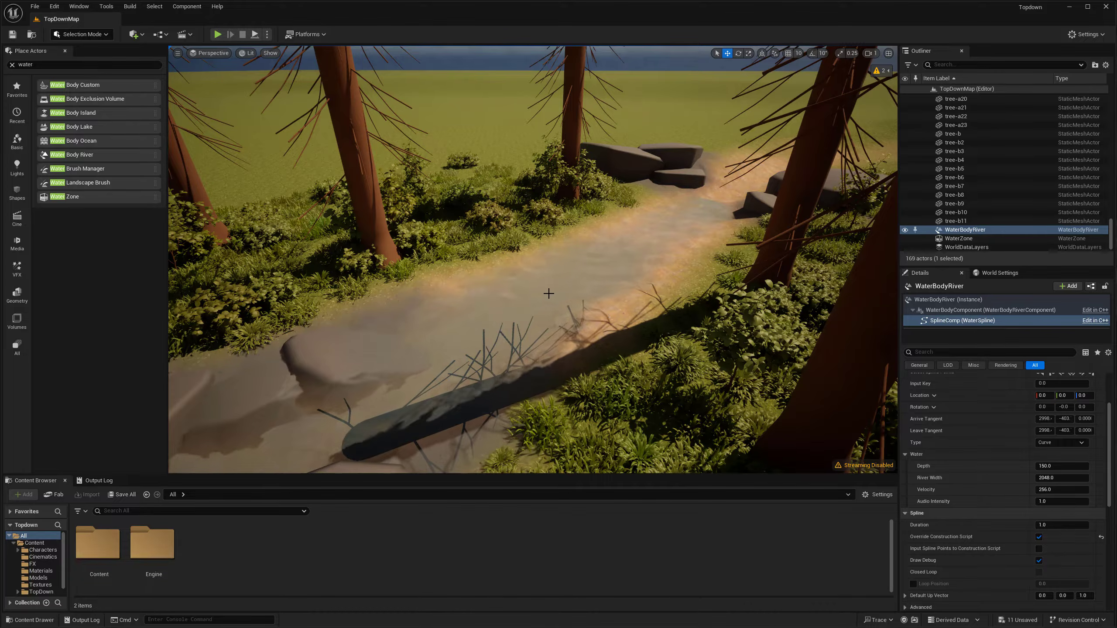
- Raise the spline point at the river's other end to a height of about 127
{"action": "right_click_drag", "start_coordinate": [548, 295], "coordinate": [303, 313]}
{"action": "right_click_drag", "start_coordinate": [541, 307], "coordinate": [444, 158]}
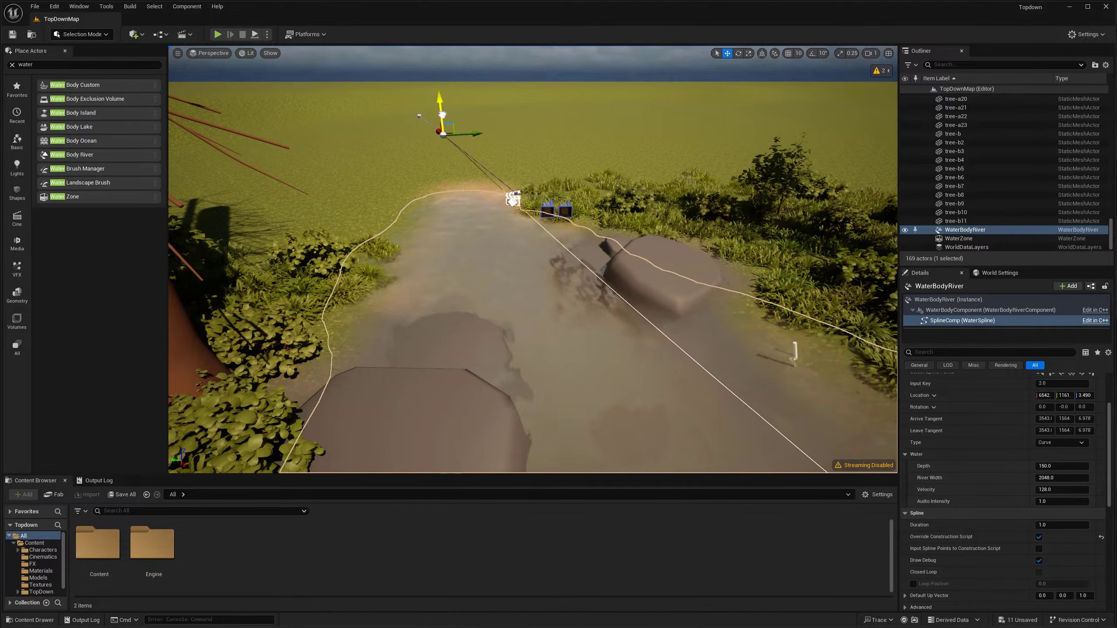
{"action": "left_click_drag", "start_coordinate": [442, 114], "coordinate": [441, 95]}
{"action": "right_click_drag", "start_coordinate": [441, 96], "coordinate": [439, 104]}
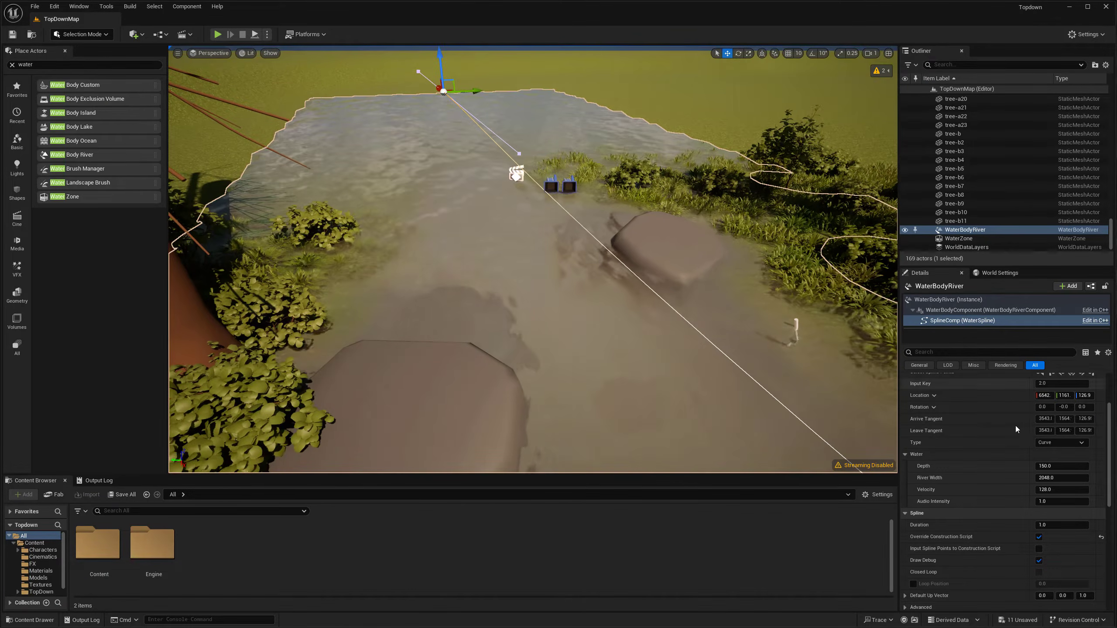
- Set the raised end spline point's Velocity to 500 and inspect the flow along the whole river
{"action": "left_click", "coordinate": [1060, 490]}
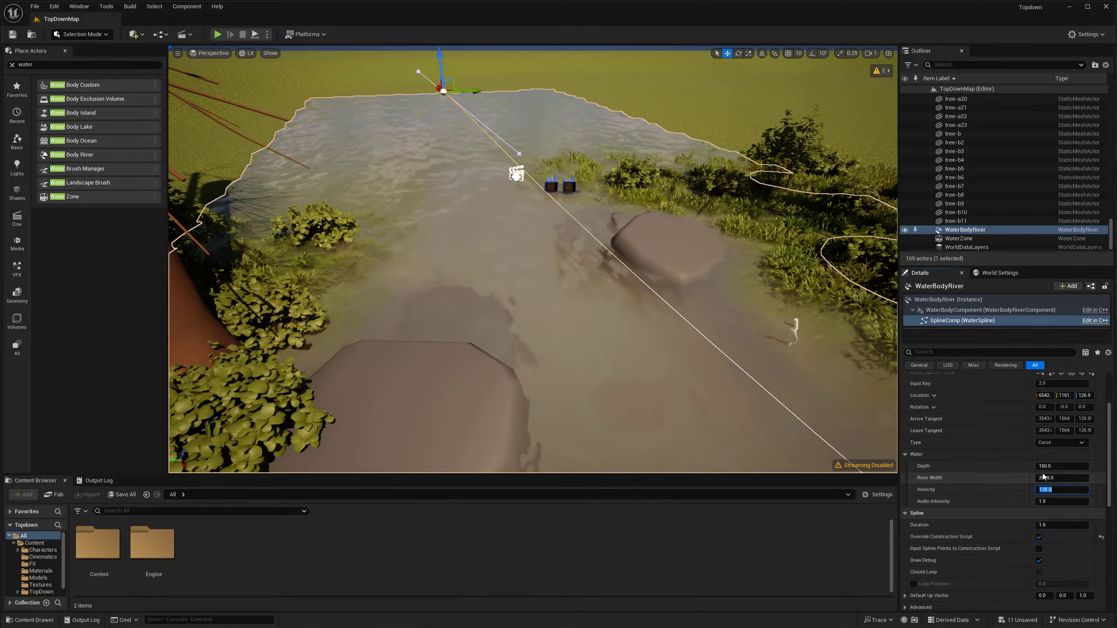
{"action": "right_click_drag", "start_coordinate": [402, 243], "coordinate": [399, 278]}
{"action": "key", "text": "g"}
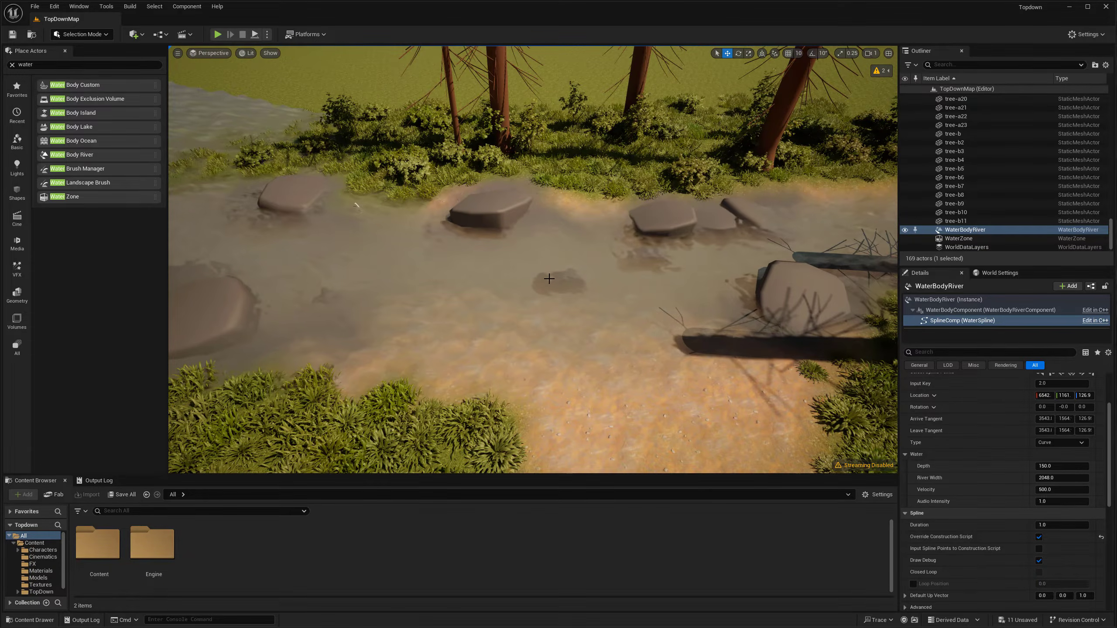
{"action": "right_click_drag", "start_coordinate": [550, 274], "coordinate": [475, 278]}
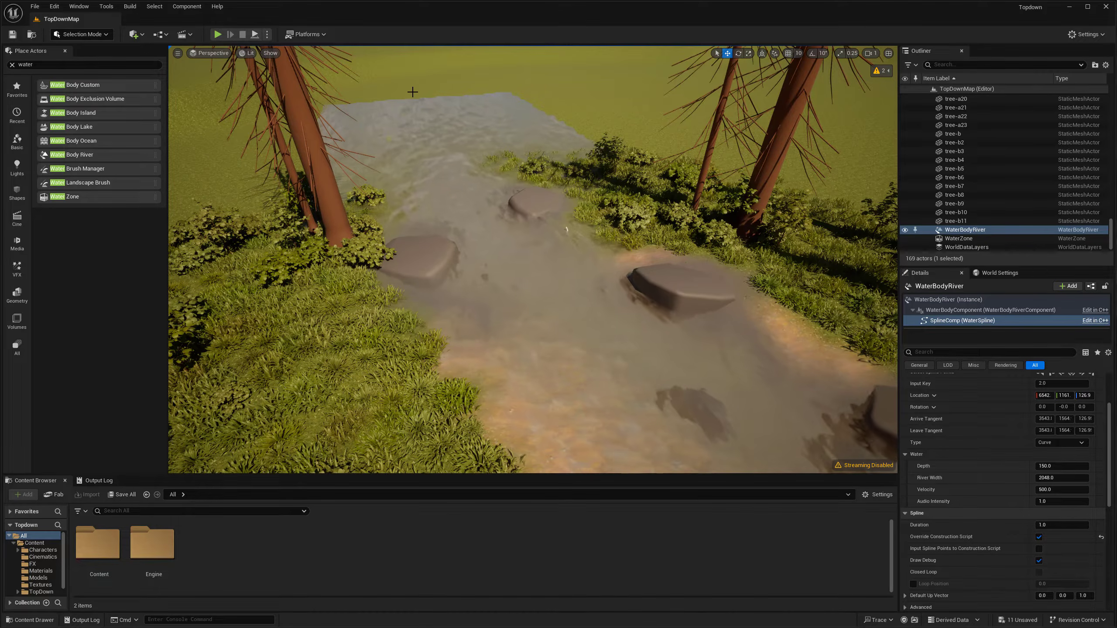
{"action": "middle_click_drag", "start_coordinate": [463, 160], "coordinate": [457, 207]}
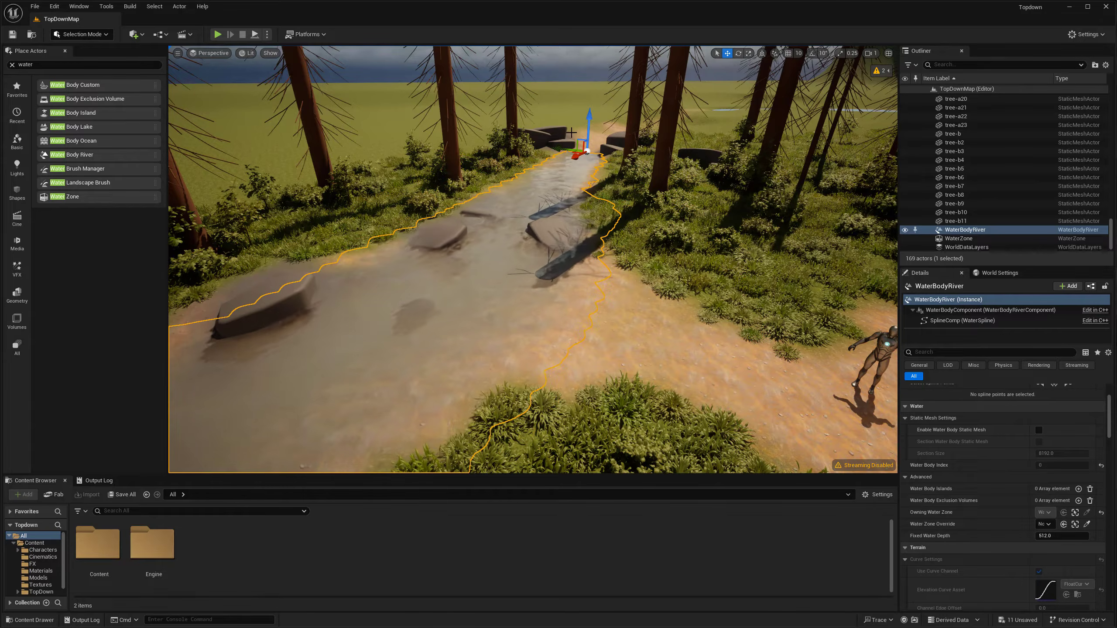
{"action": "right_click_drag", "start_coordinate": [571, 133], "coordinate": [568, 170]}
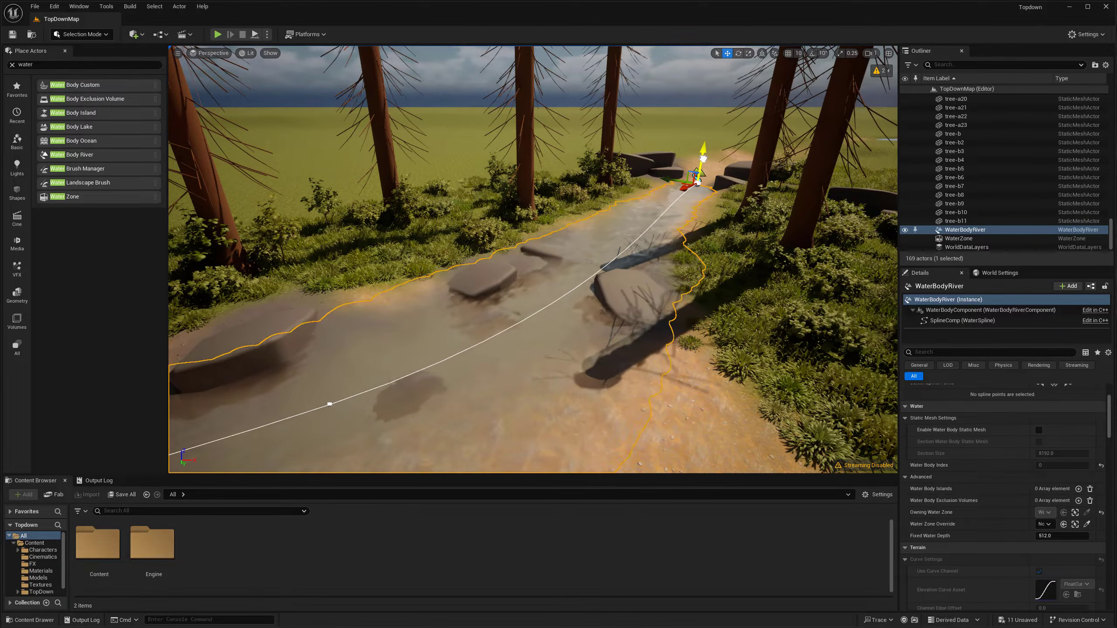
- Lower the whole river slightly and check the water level around the rocks with the editor overlays hidden
{"action": "key", "text": "g"}
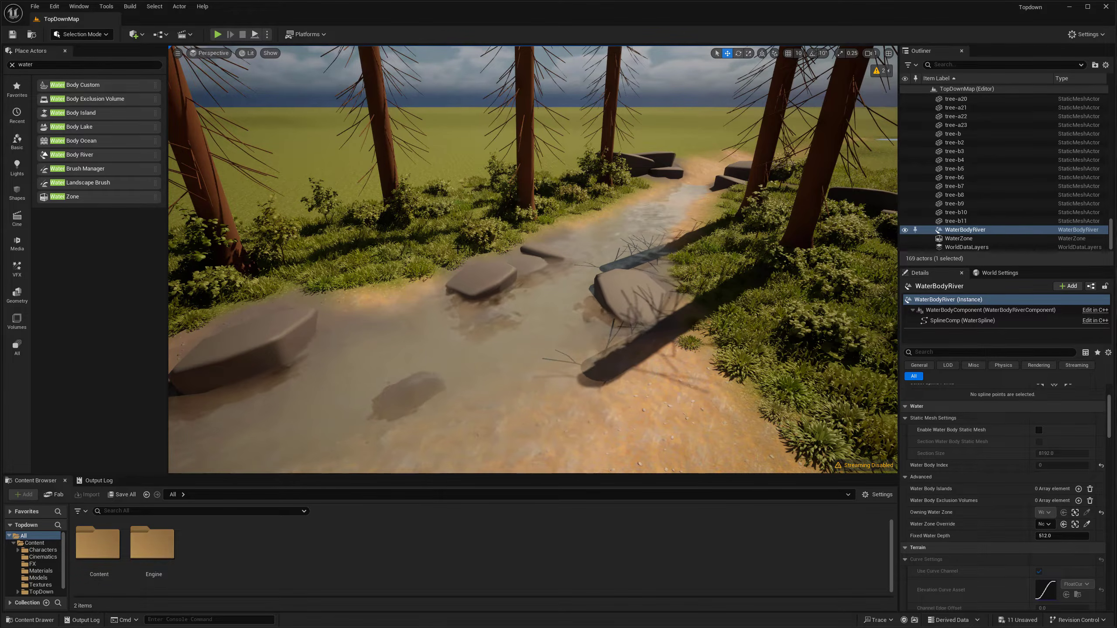
{"action": "right_click_drag", "start_coordinate": [542, 289], "coordinate": [560, 316]}
{"action": "key", "text": "g"}
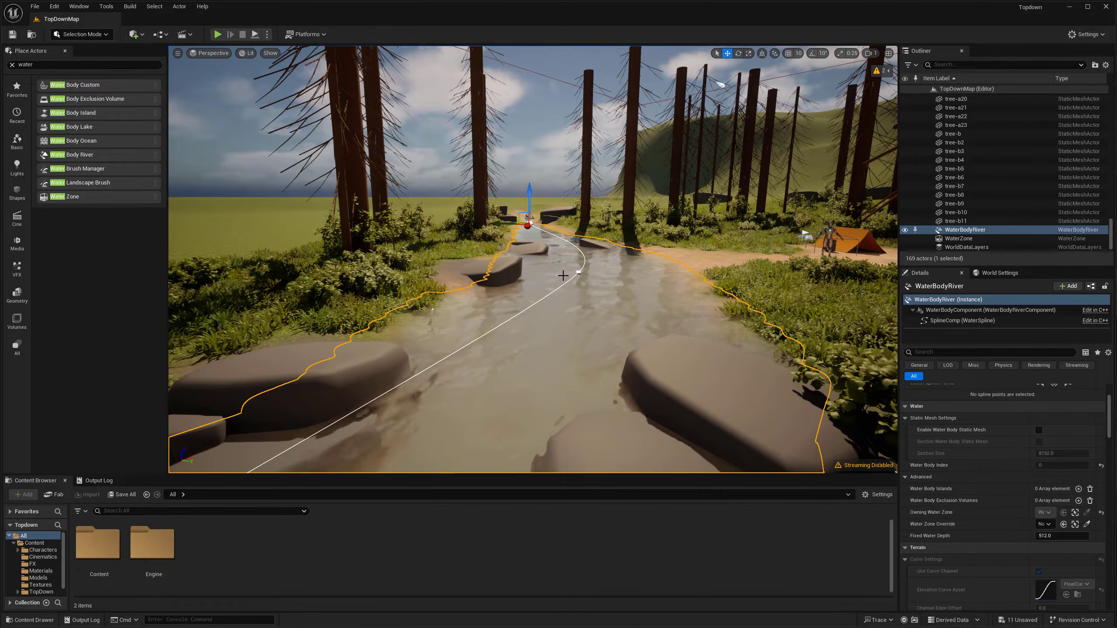
{"action": "left_click_drag", "start_coordinate": [532, 194], "coordinate": [531, 196]}
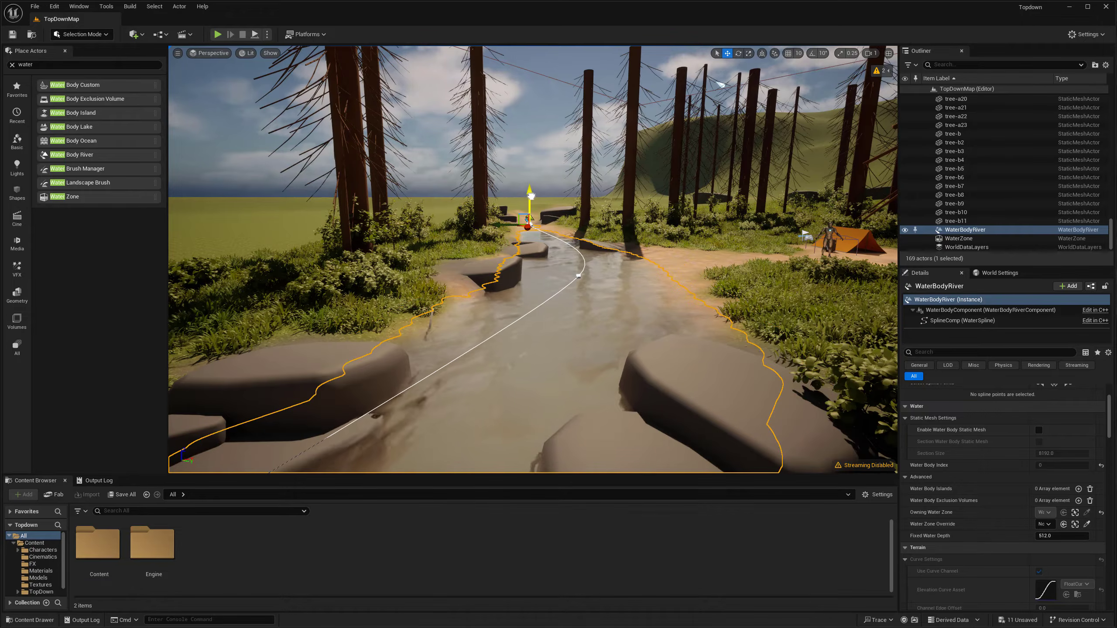
{"action": "right_click_drag", "start_coordinate": [571, 261], "coordinate": [567, 307]}
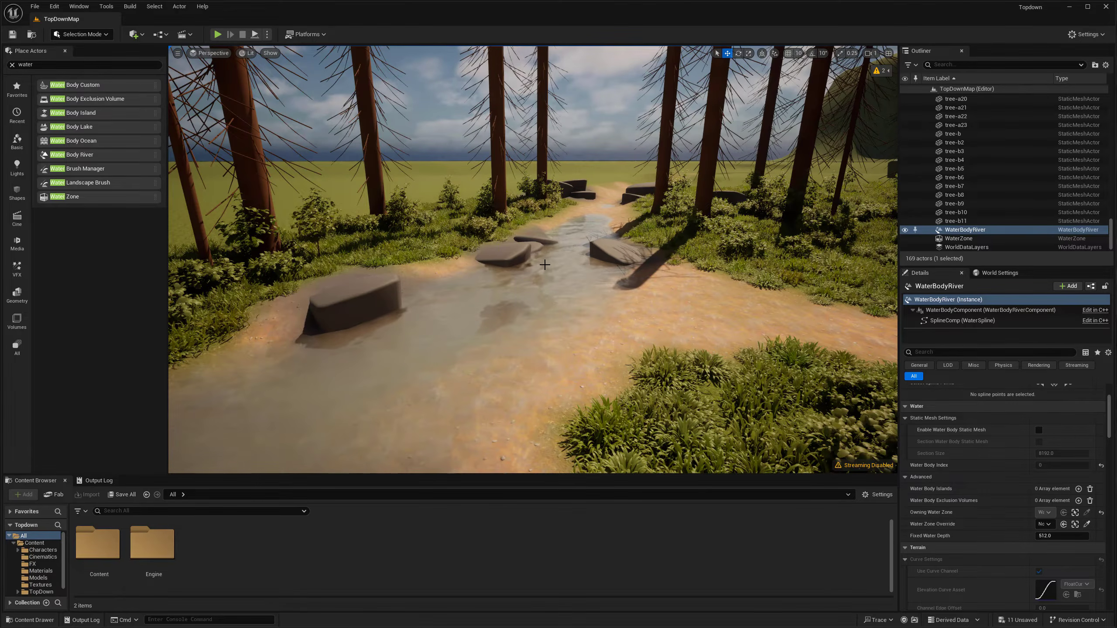
{"action": "right_click_drag", "start_coordinate": [544, 265], "coordinate": [555, 295]}
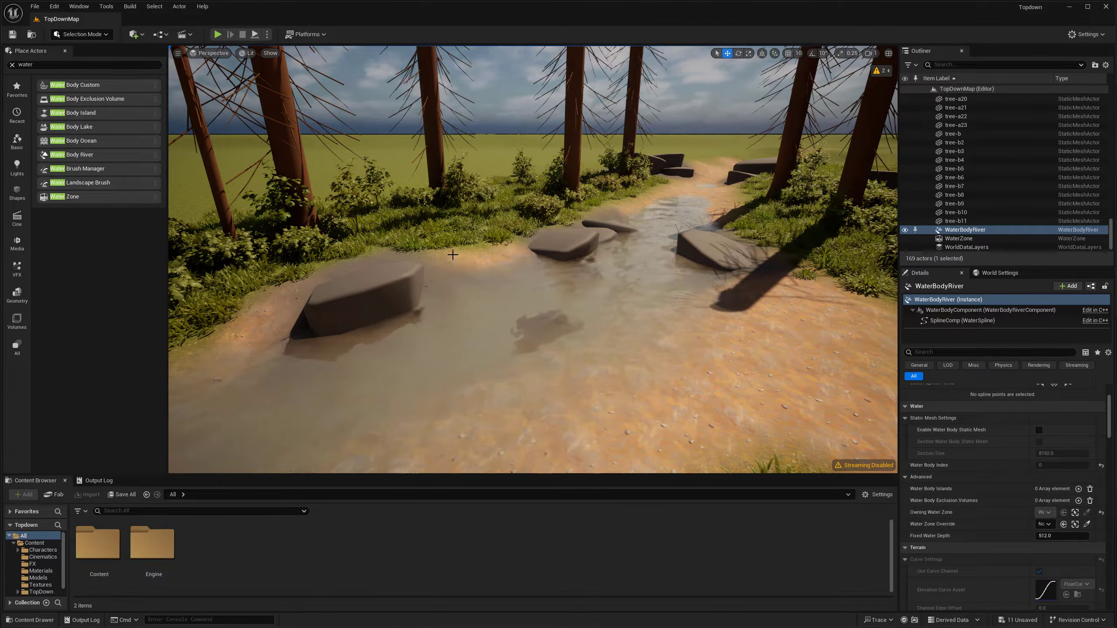
- Raise the whole river slightly so the water covers more of the sandy bank
{"action": "key", "text": "g"}
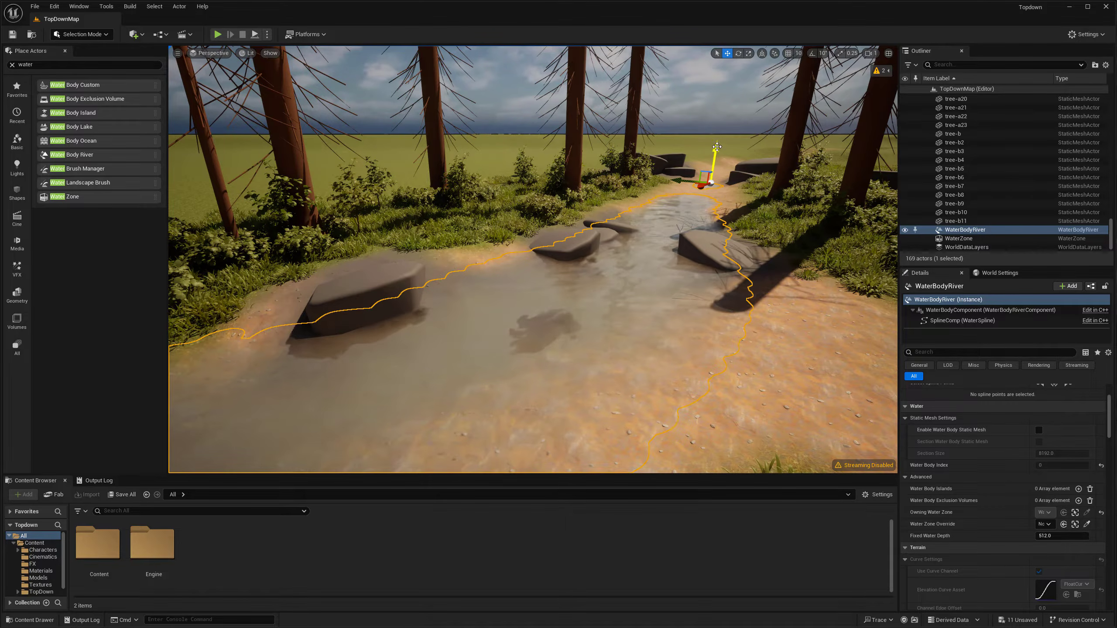
{"action": "left_click_drag", "start_coordinate": [715, 146], "coordinate": [713, 145]}
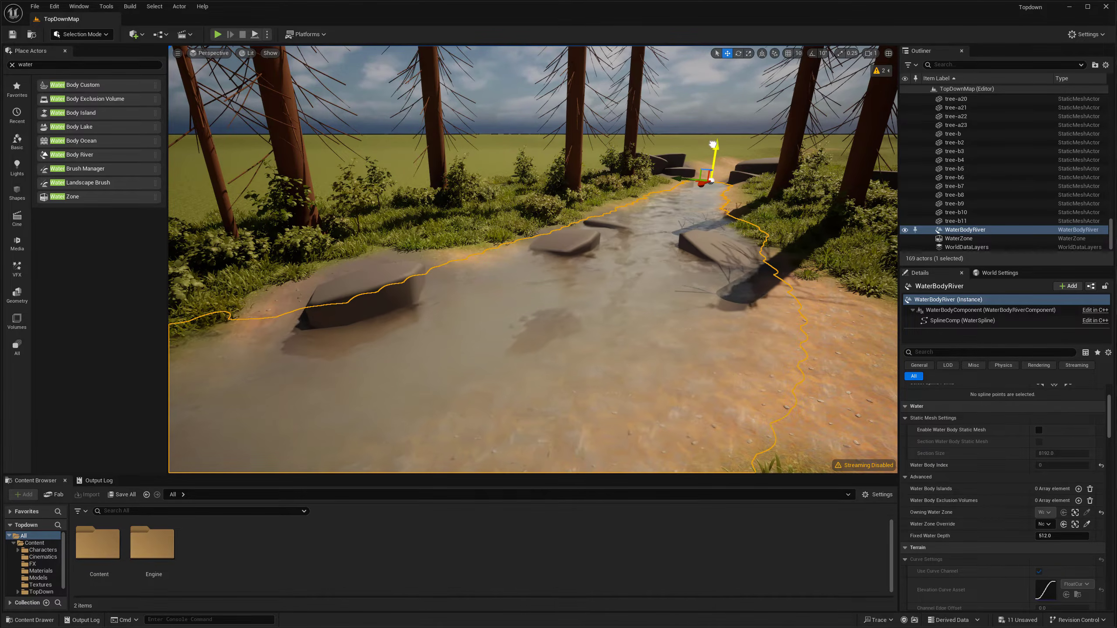
{"action": "left_click_drag", "start_coordinate": [638, 218], "coordinate": [452, 310], "text": "alt"}
{"action": "key", "text": "g"}
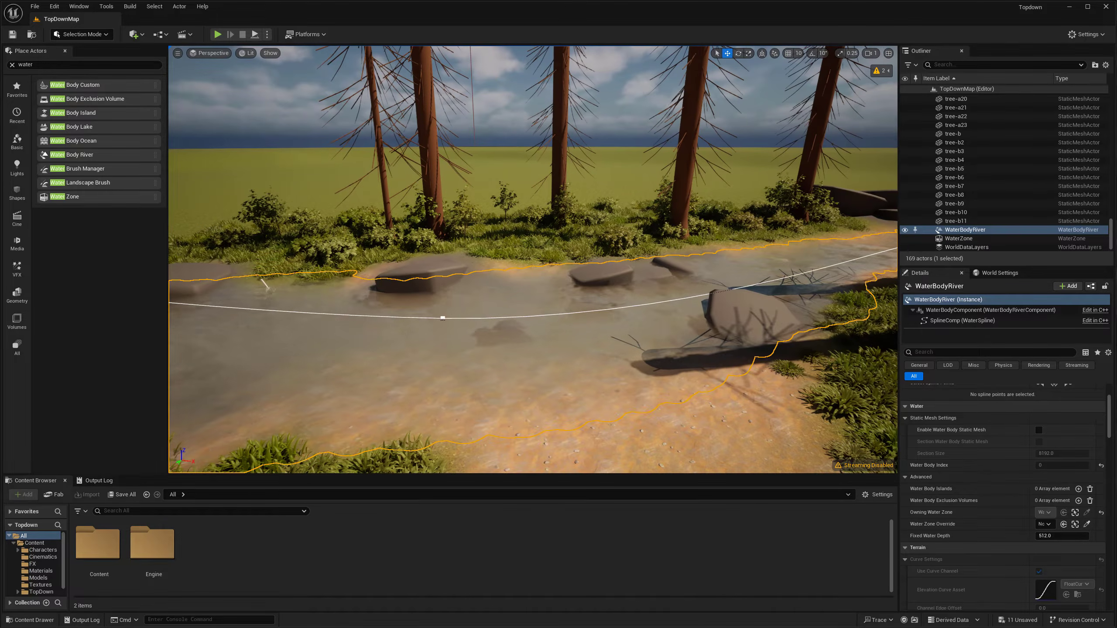
- Lower the river's middle spline point slightly and hide the editor overlays to view the water
{"action": "left_click", "coordinate": [442, 317]}
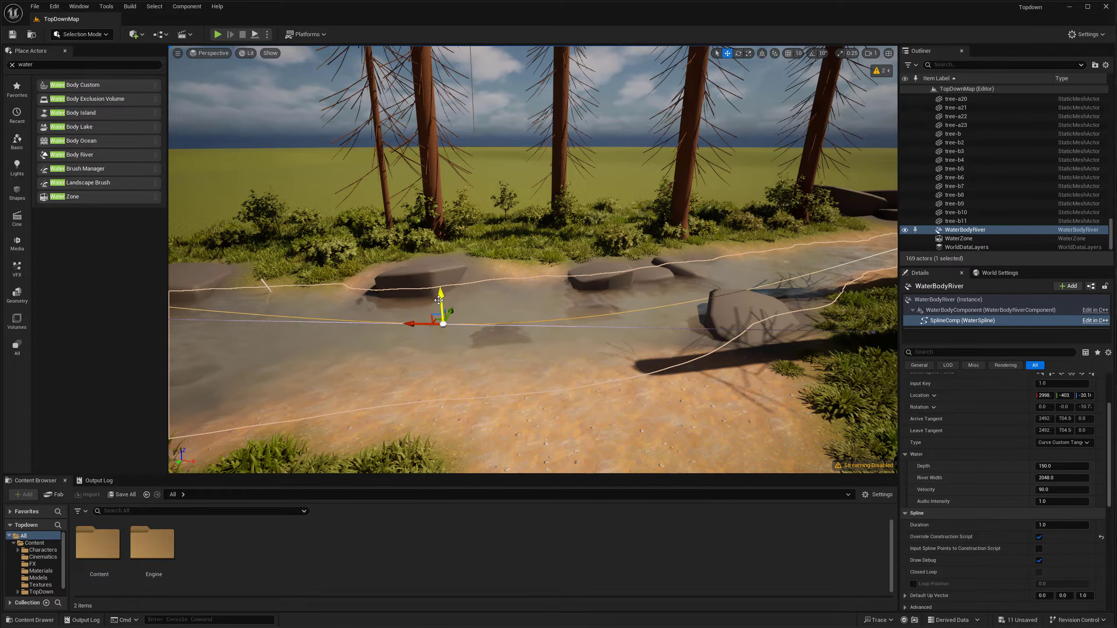
{"action": "right_click_drag", "start_coordinate": [439, 300], "coordinate": [360, 294]}
{"action": "key", "text": "g"}
{"action": "key", "text": "g"}
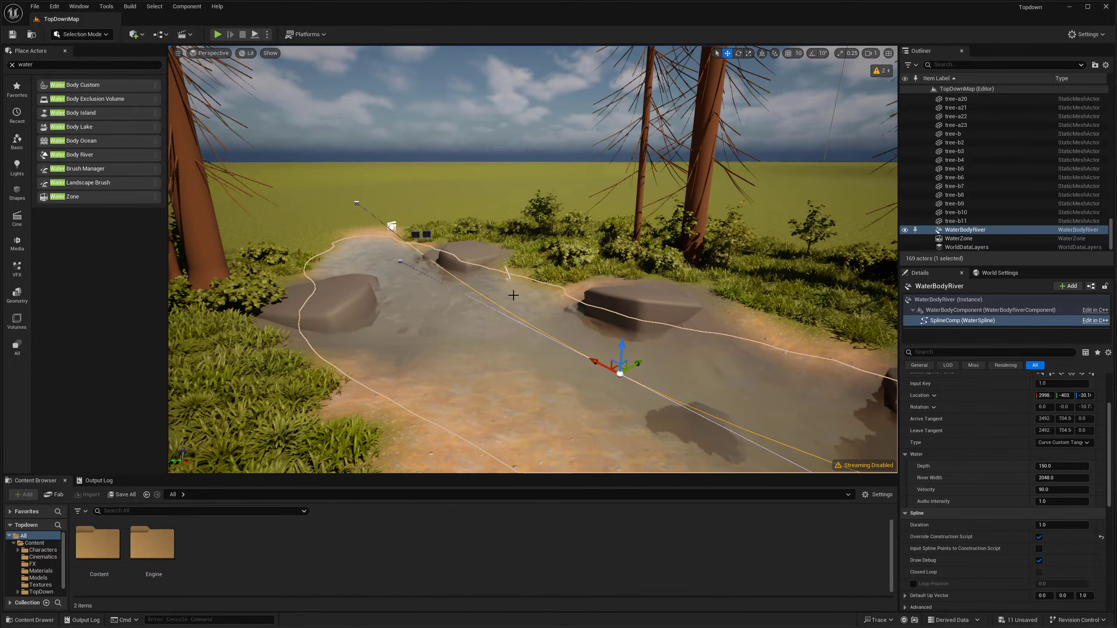
- Examine the water level and flow from both directions along the river, around the rocks and sandy bank
{"action": "key", "text": "s"}
{"action": "right_click_drag", "start_coordinate": [499, 302], "coordinate": [624, 300]}
{"action": "key", "text": "w"}
{"action": "mouse_move", "coordinate": [461, 328]}
{"action": "right_mouse_down"}
{"action": "mouse_move", "coordinate": [572, 329]}
{"action": "mouse_move", "coordinate": [480, 327]}
{"action": "right_mouse_up"}
{"action": "key", "text": "s"}
{"action": "key", "text": "s"}
{"action": "key", "text": "s"}
{"action": "right_click_drag", "start_coordinate": [552, 322], "coordinate": [574, 359]}
{"action": "key", "text": "w"}
{"action": "key", "text": "d"}
{"action": "key", "text": "e"}
{"action": "key", "text": "d"}
{"action": "key", "text": "a"}
{"action": "key", "text": "s"}
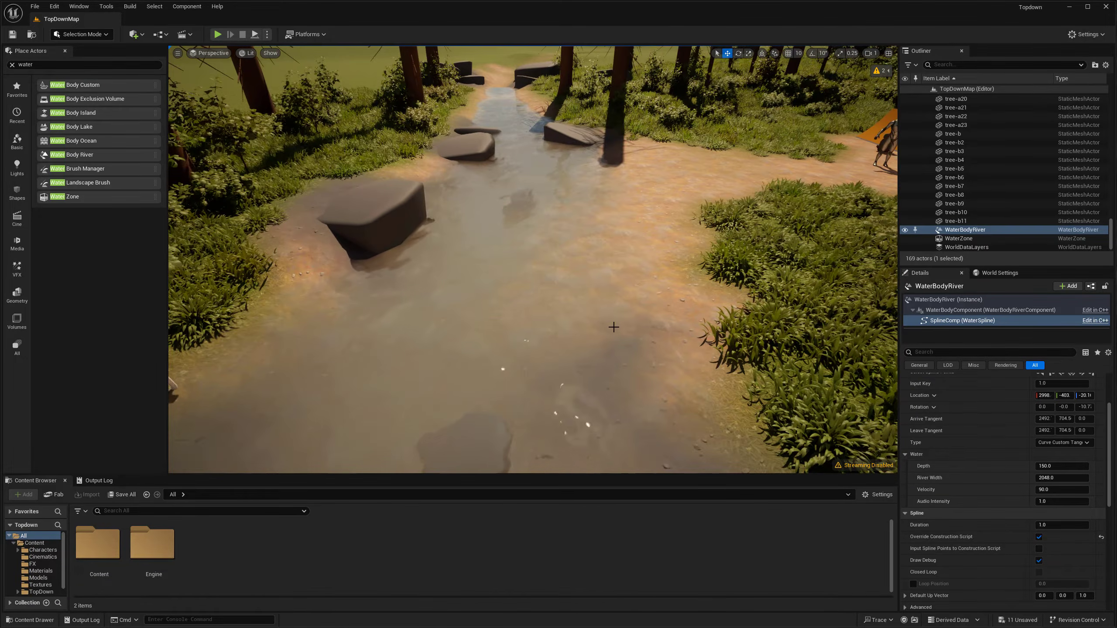
{"action": "right_click_drag", "start_coordinate": [614, 326], "coordinate": [574, 337]}
{"action": "key", "text": "s"}
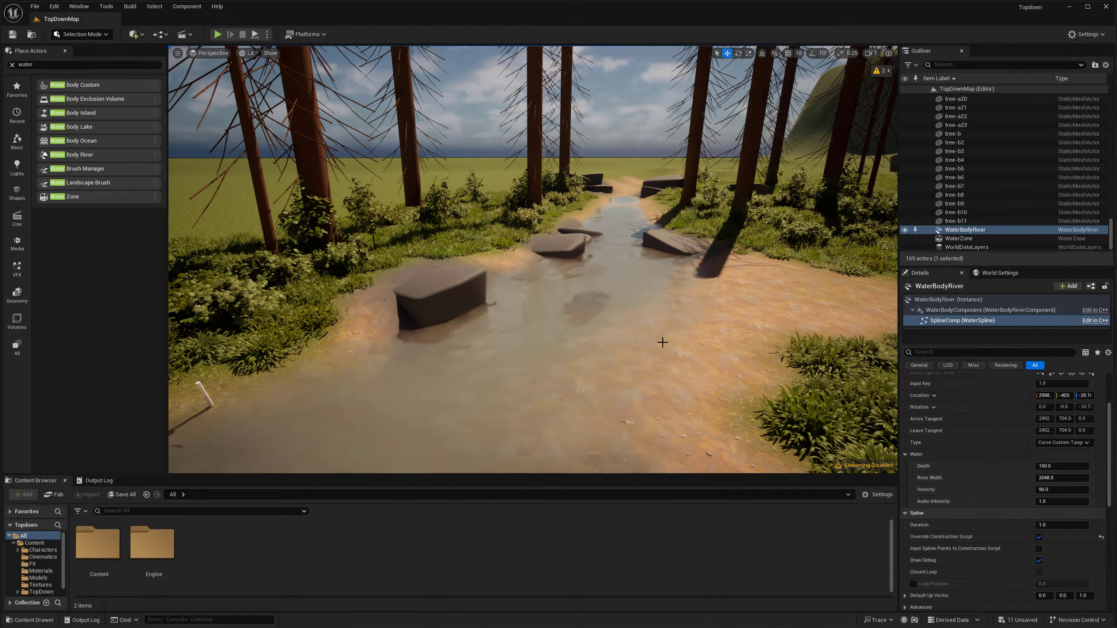
{"action": "key", "text": "q"}
{"action": "right_click_drag", "start_coordinate": [660, 337], "coordinate": [654, 341]}
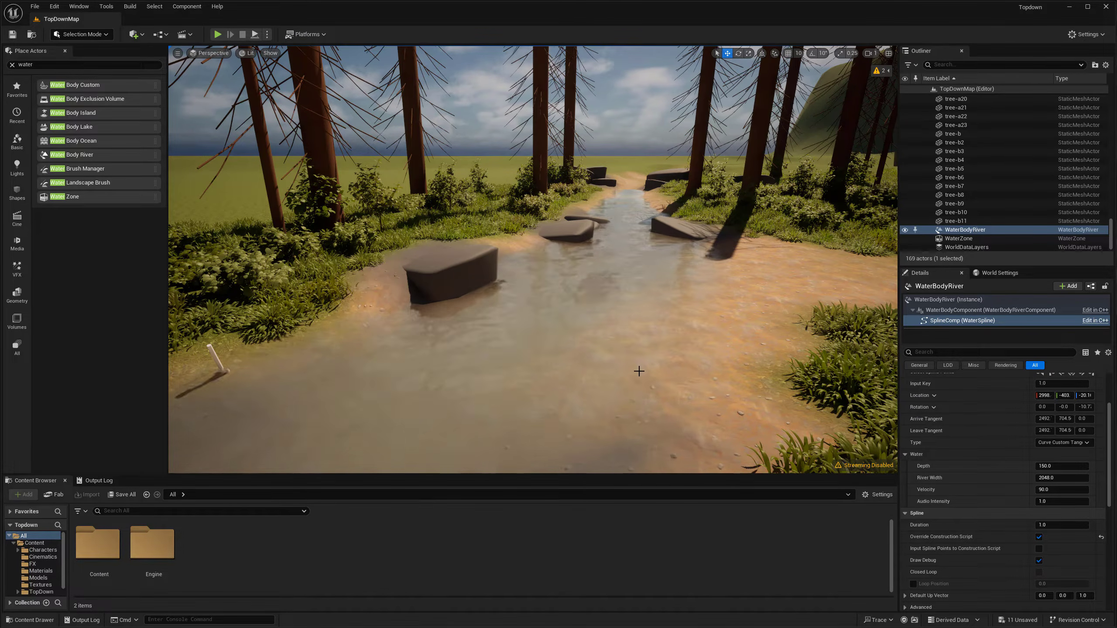
- Inspect the river's narrow far end between the rocks and the water surface back to the wide near section
{"action": "right_click_drag", "start_coordinate": [646, 357], "coordinate": [554, 320]}
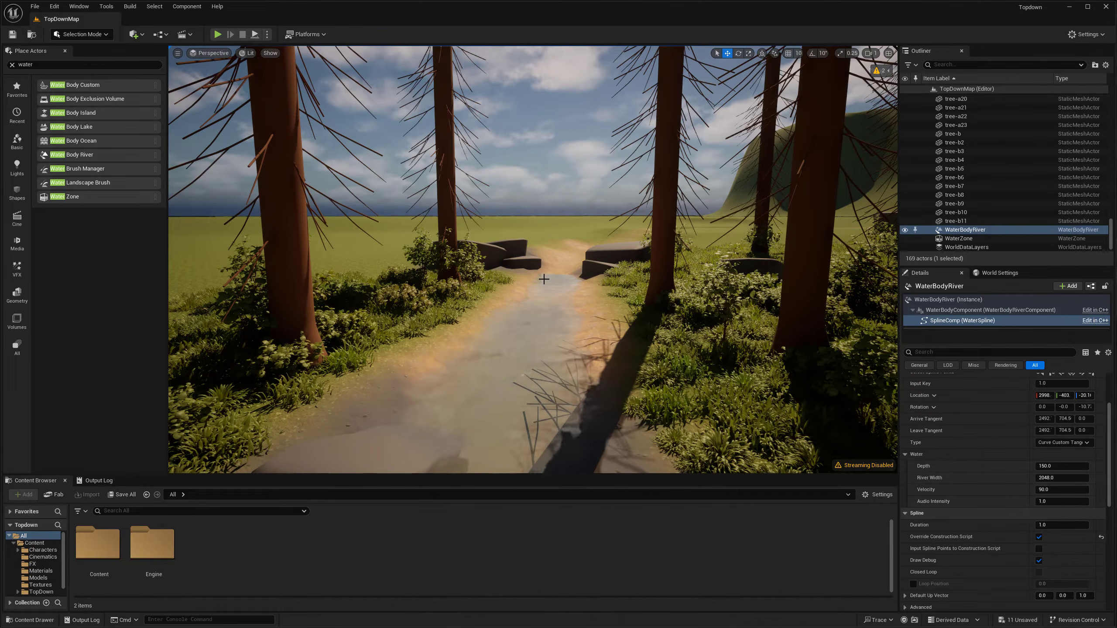
{"action": "key", "text": "s"}
{"action": "right_click_drag", "start_coordinate": [576, 278], "coordinate": [618, 289]}
{"action": "key", "text": "s"}
{"action": "key", "text": "q"}
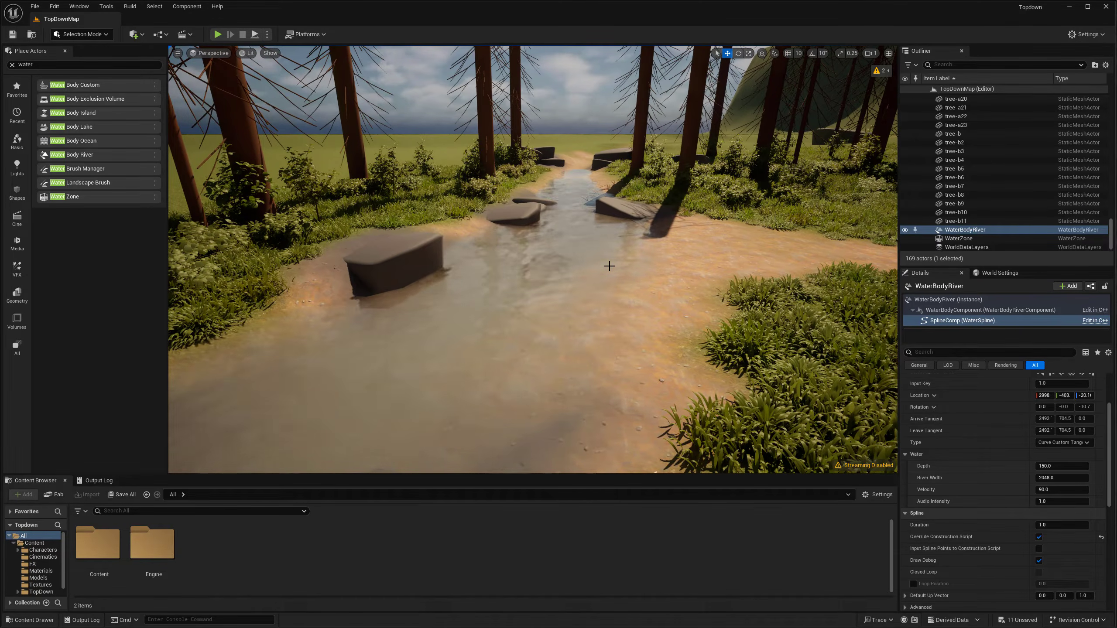
{"action": "right_click_drag", "start_coordinate": [606, 247], "coordinate": [628, 299]}
{"action": "key", "text": "e"}
{"action": "key", "text": "d"}
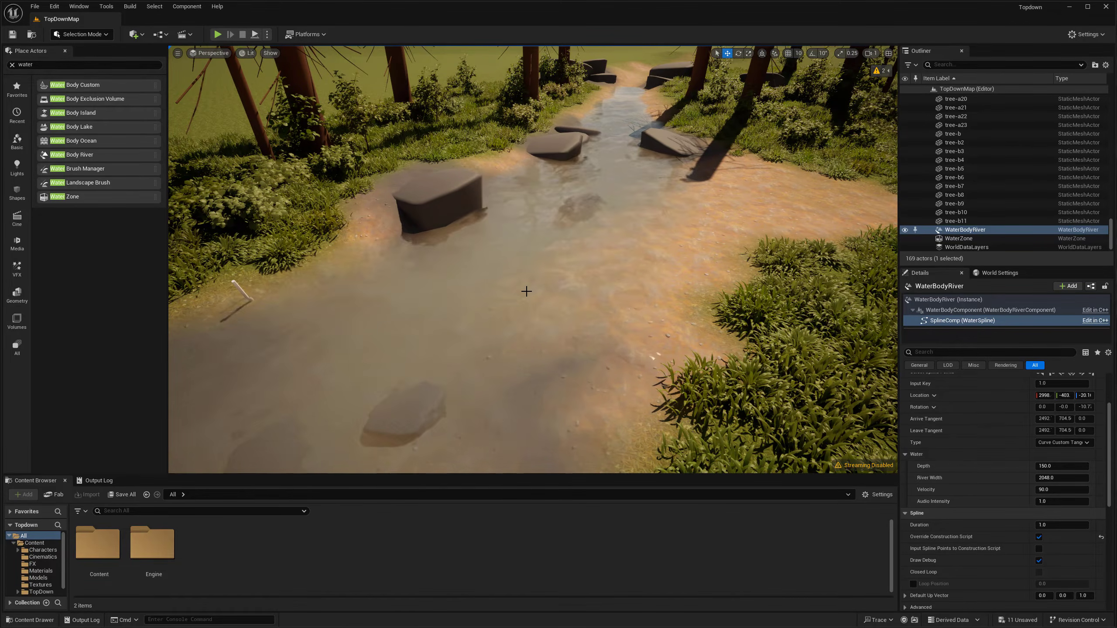
{"action": "right_click_drag", "start_coordinate": [523, 288], "coordinate": [531, 317]}
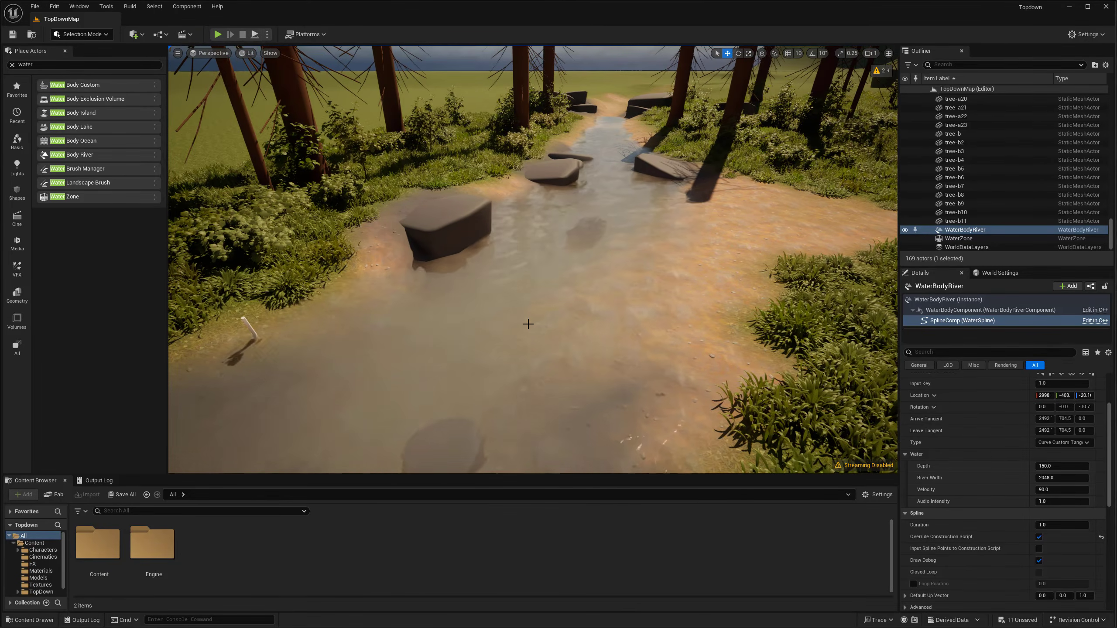